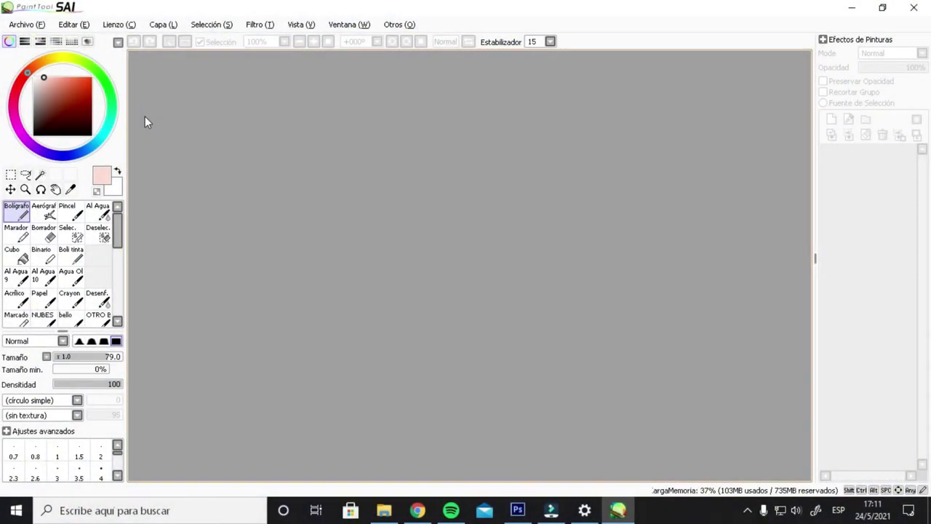
Pick the orange-red colour RGB 225, 88, 47 and toggle on the RGB, HSV, colour mixer and swatches panels, checking the scratchpad too
{"action": "left_click", "coordinate": [76, 84]}
{"action": "left_click", "coordinate": [24, 41]}
{"action": "left_click", "coordinate": [40, 41]}
{"action": "left_click", "coordinate": [56, 41]}
{"action": "left_click", "coordinate": [72, 41]}
{"action": "left_click", "coordinate": [87, 42]}
{"action": "left_click", "coordinate": [87, 41]}
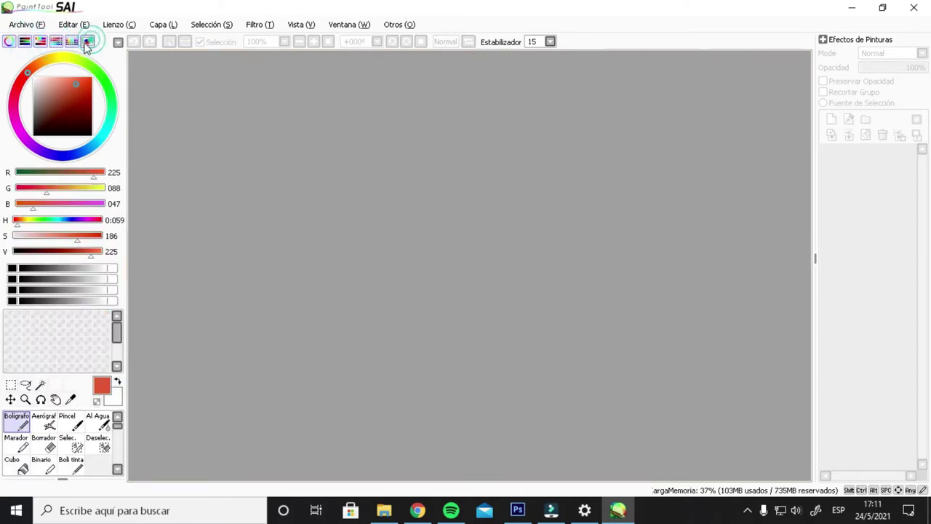
Hide the swatches, colour mixer, HSV and RGB panels, leaving only the colour wheel displayed
{"action": "left_click", "coordinate": [72, 42]}
{"action": "left_click", "coordinate": [56, 42]}
{"action": "left_click", "coordinate": [40, 42]}
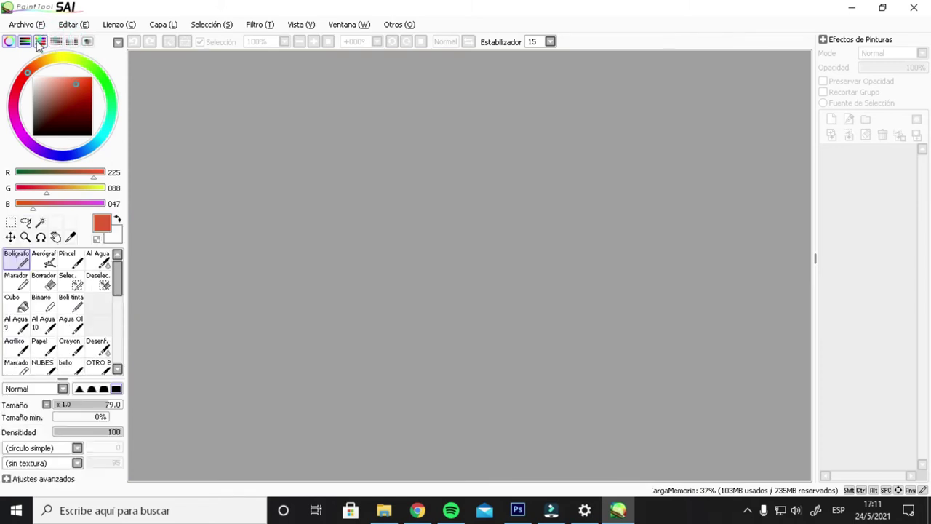
{"action": "left_click", "coordinate": [24, 42]}
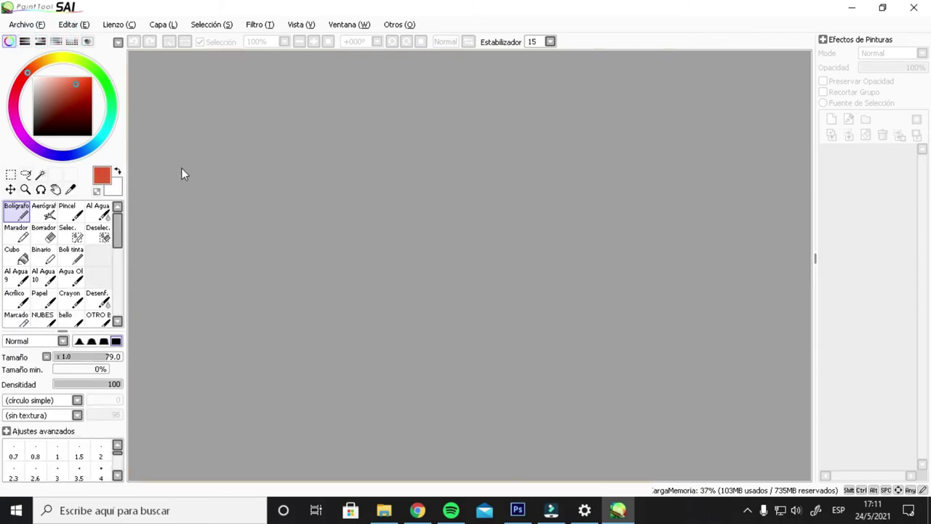
Browse the brush list and shrink its area to give the brush settings and size presets more room
{"action": "mouse_move", "coordinate": [117, 223]}
{"action": "left_mouse_down"}
{"action": "mouse_move", "coordinate": [117, 276]}
{"action": "mouse_move", "coordinate": [120, 214]}
{"action": "left_mouse_up"}
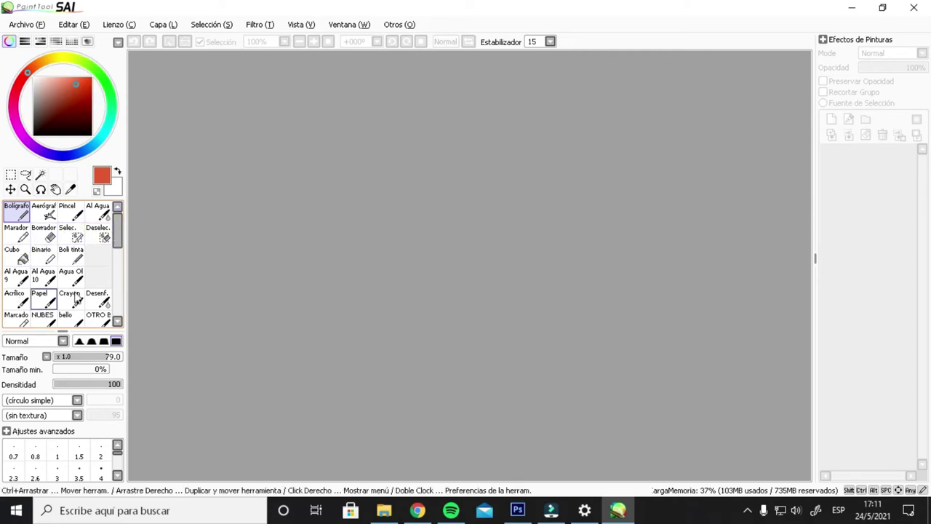
{"action": "left_click_drag", "start_coordinate": [119, 242], "coordinate": [117, 250]}
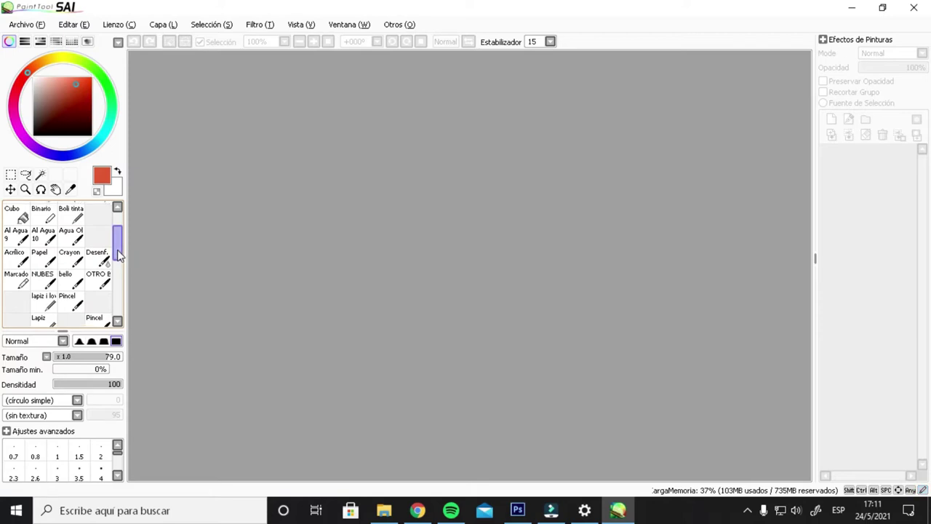
{"action": "left_click_drag", "start_coordinate": [62, 331], "coordinate": [62, 257]}
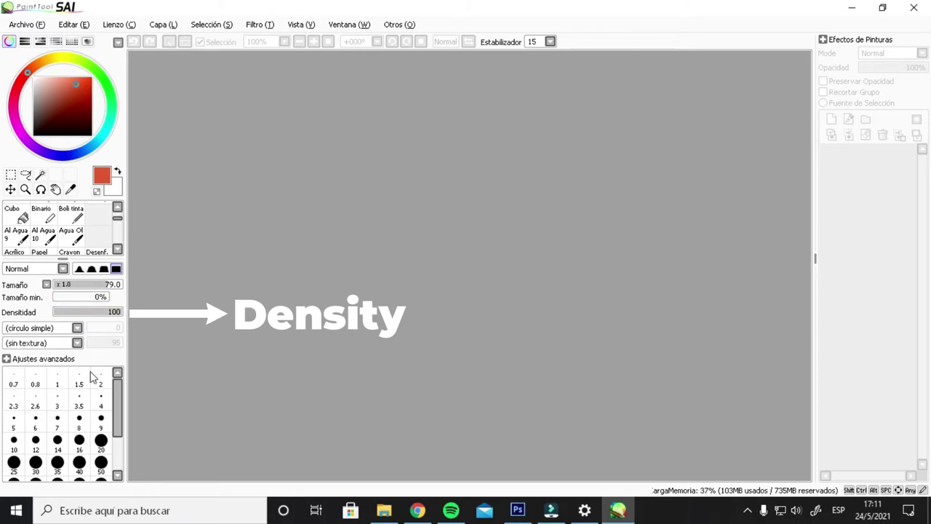
Look through the available brush shapes, brush textures and preset brush sizes
{"action": "left_click", "coordinate": [77, 327]}
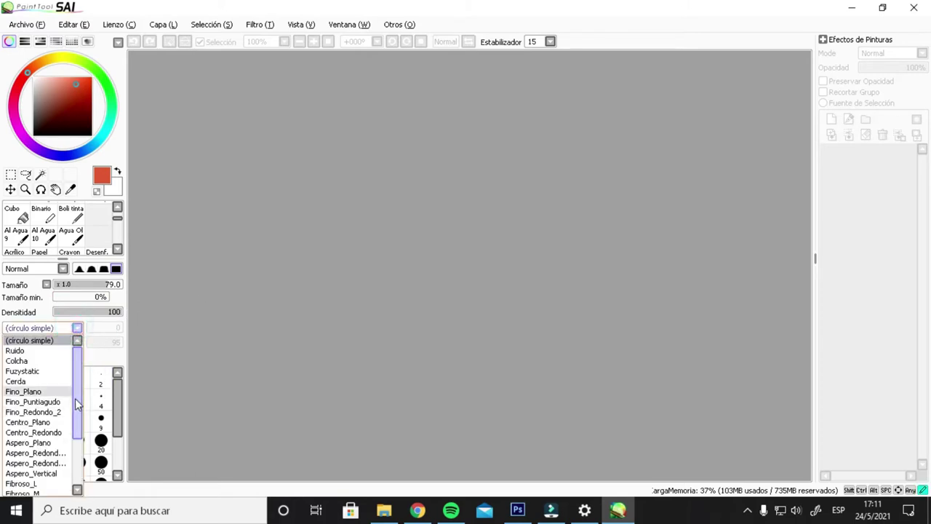
{"action": "left_click", "coordinate": [77, 328]}
{"action": "left_click", "coordinate": [77, 343]}
{"action": "left_click", "coordinate": [77, 327]}
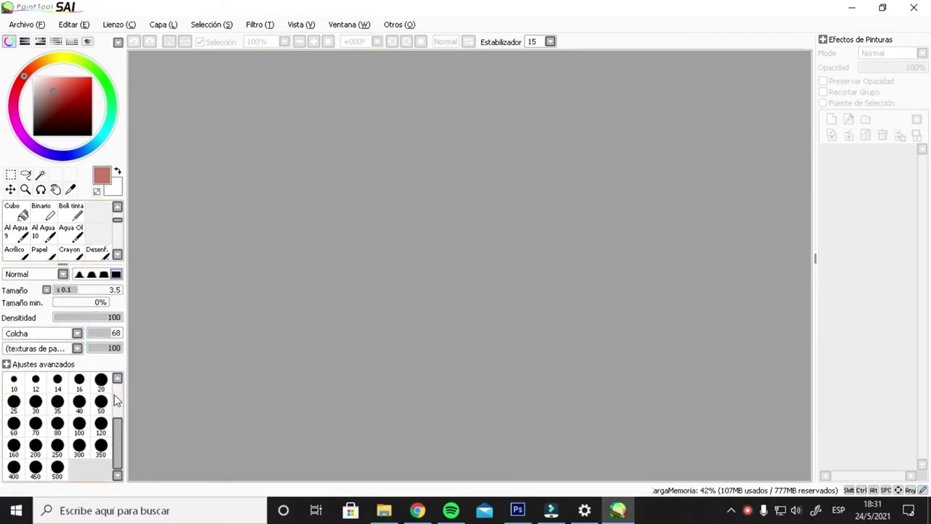
{"action": "mouse_move", "coordinate": [119, 439]}
{"action": "left_mouse_down"}
{"action": "mouse_move", "coordinate": [118, 410]}
{"action": "mouse_move", "coordinate": [115, 477]}
{"action": "left_mouse_up"}
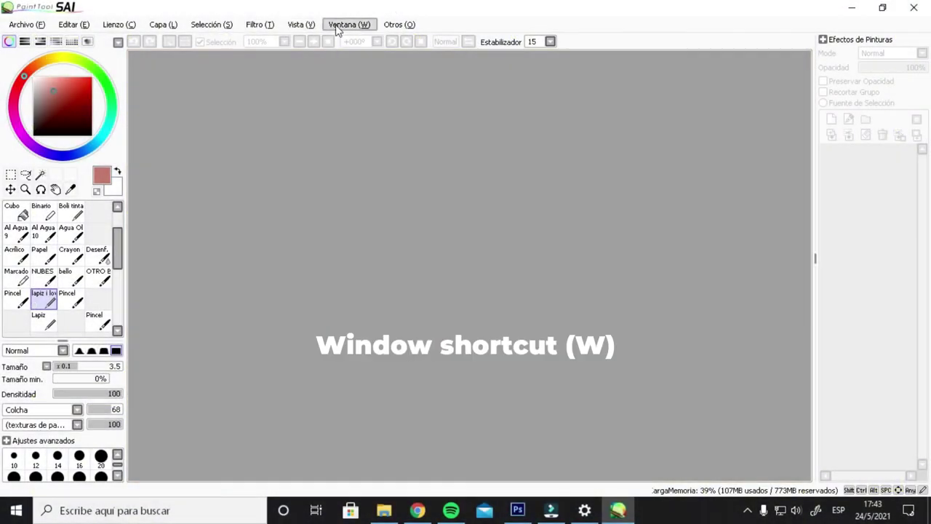
Switch the "Mostrar Color y Herramientas a la Derecha" display option on and back off
{"action": "left_click", "coordinate": [339, 27]}
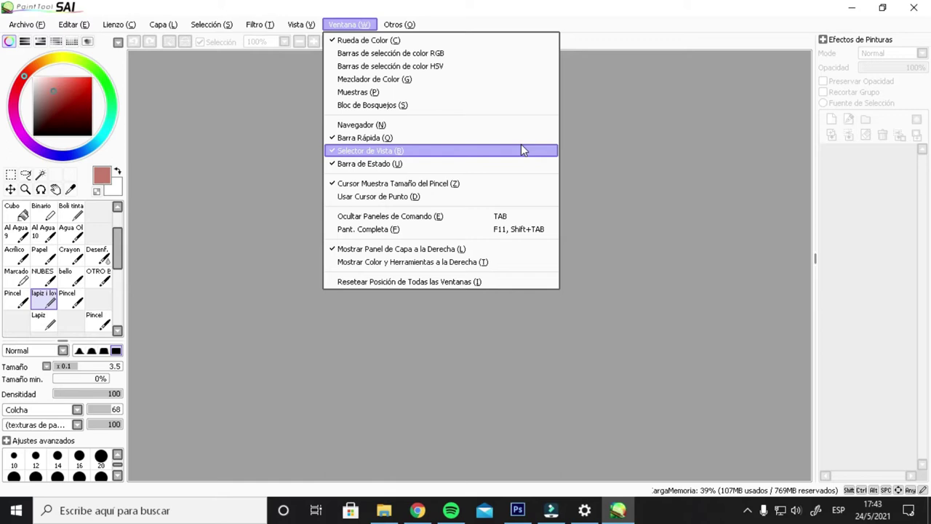
{"action": "left_click", "coordinate": [334, 264]}
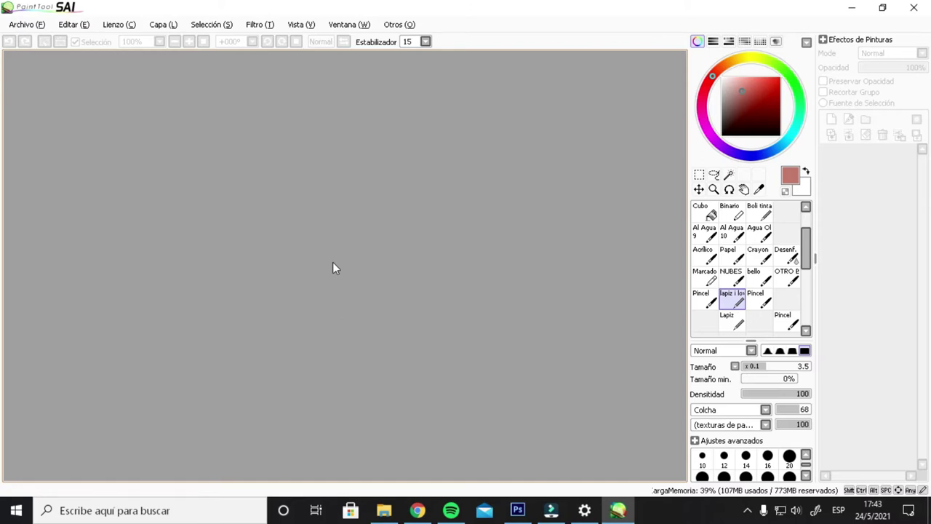
{"action": "left_click", "coordinate": [349, 24]}
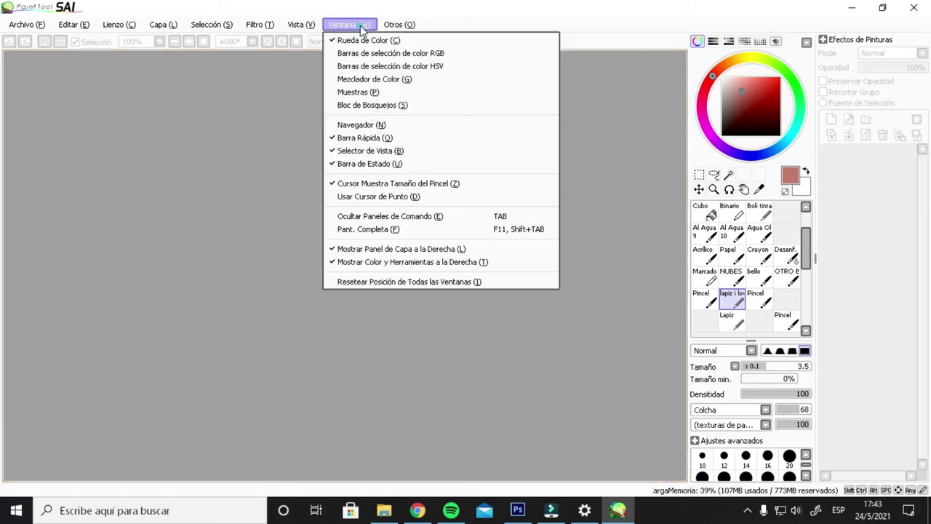
{"action": "left_click", "coordinate": [335, 263]}
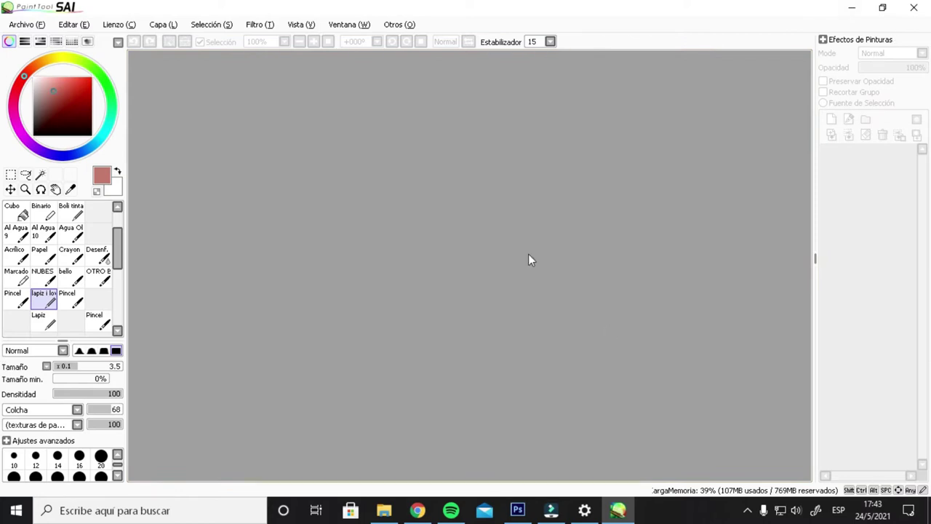
Enable the dot cursor option "Usar Cursor de Punto"
{"action": "left_click", "coordinate": [351, 24]}
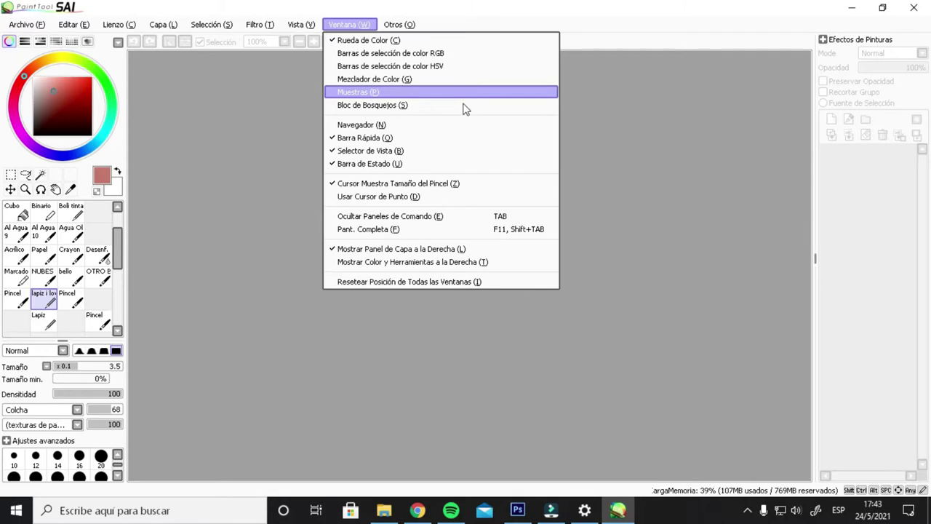
{"action": "left_click", "coordinate": [331, 197]}
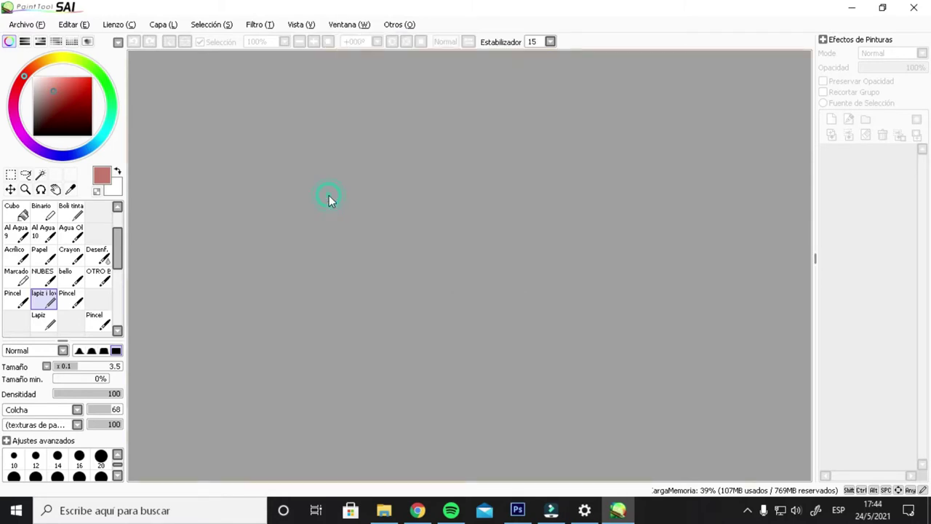
Show the Navegador panel and hide it again
{"action": "left_click", "coordinate": [349, 24]}
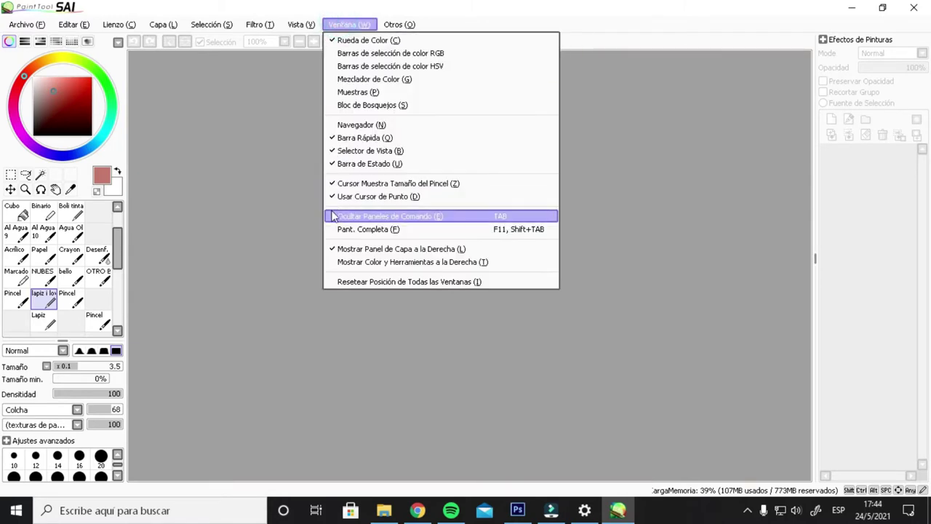
{"action": "left_click", "coordinate": [335, 124]}
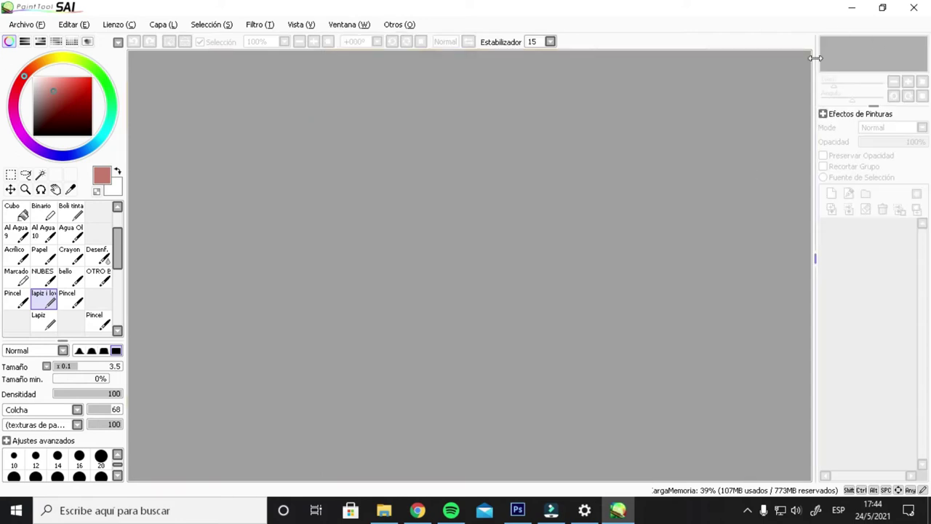
{"action": "left_click", "coordinate": [348, 26]}
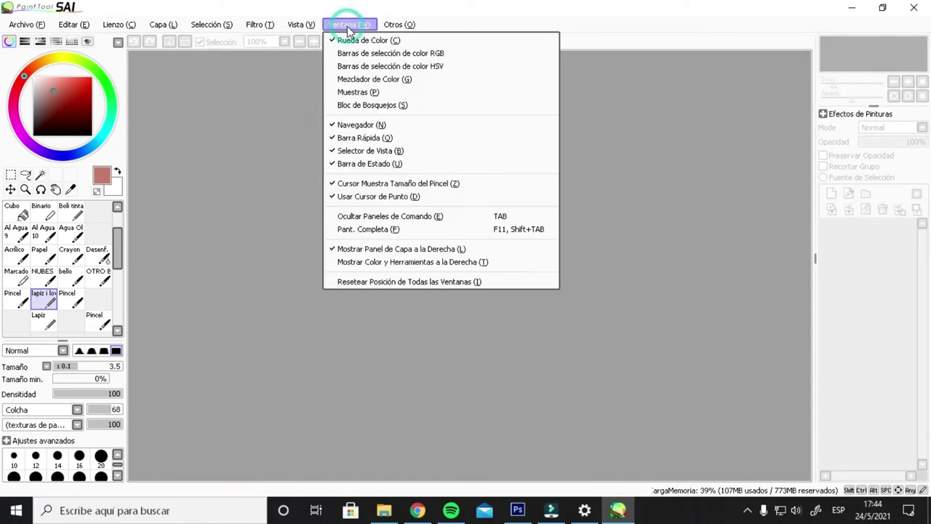
{"action": "left_click", "coordinate": [336, 124]}
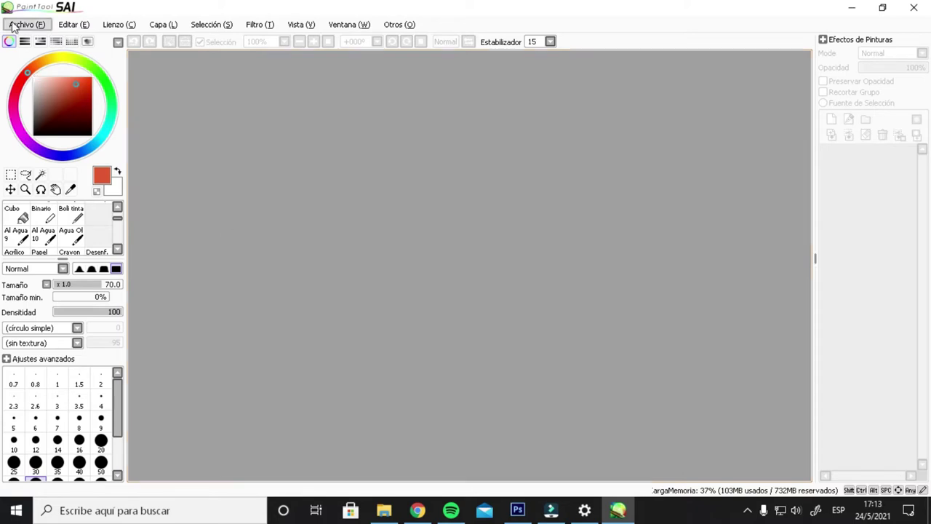
Start a new canvas with the A4 - 300dpi (JIS) preset and review the other available presets
{"action": "left_click", "coordinate": [40, 26]}
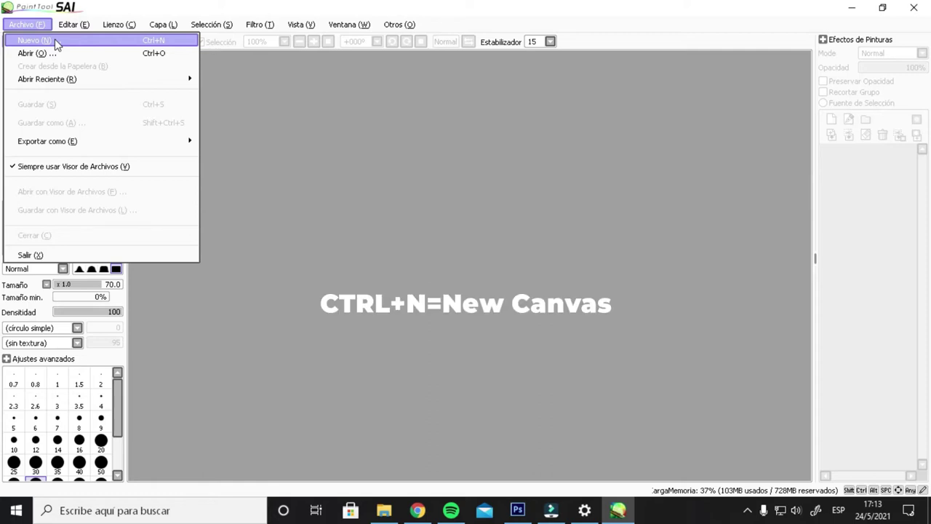
{"action": "left_click", "coordinate": [57, 45]}
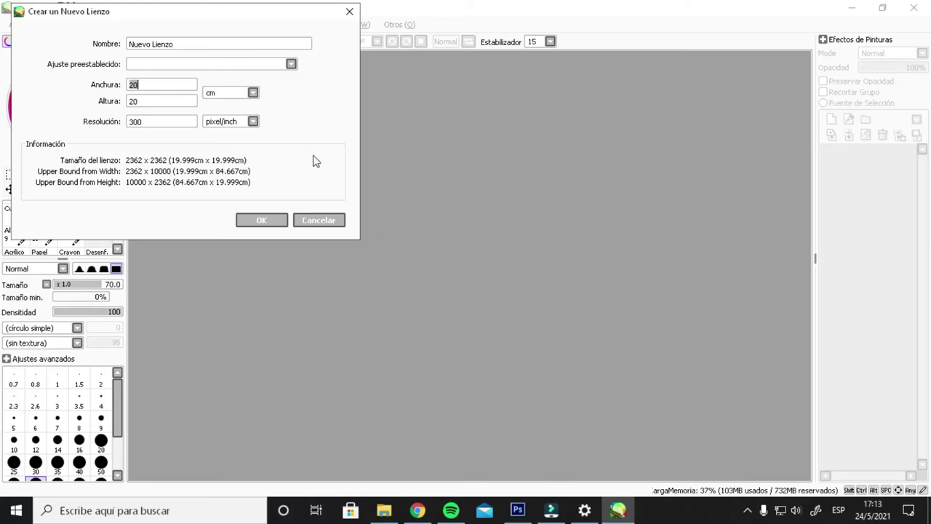
{"action": "left_click", "coordinate": [291, 64]}
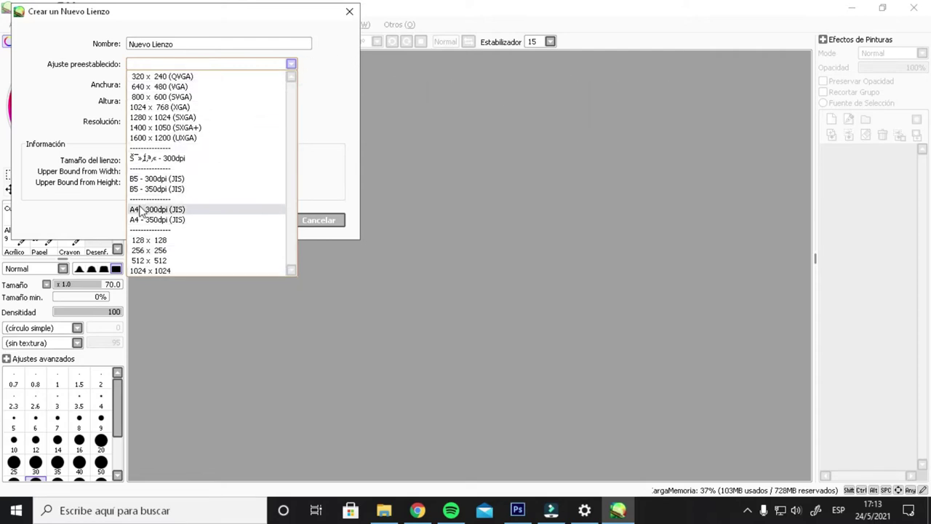
{"action": "left_click", "coordinate": [141, 209]}
{"action": "left_click", "coordinate": [156, 123]}
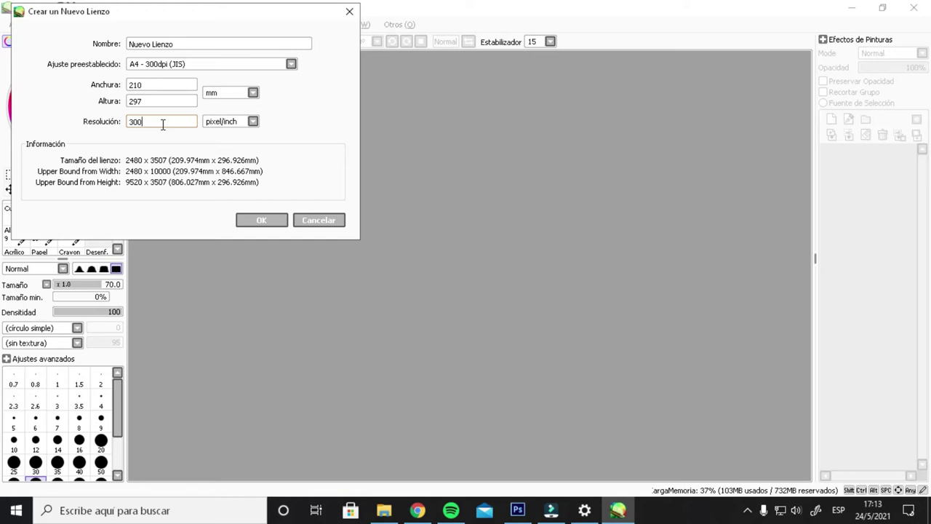
{"action": "left_click", "coordinate": [291, 64]}
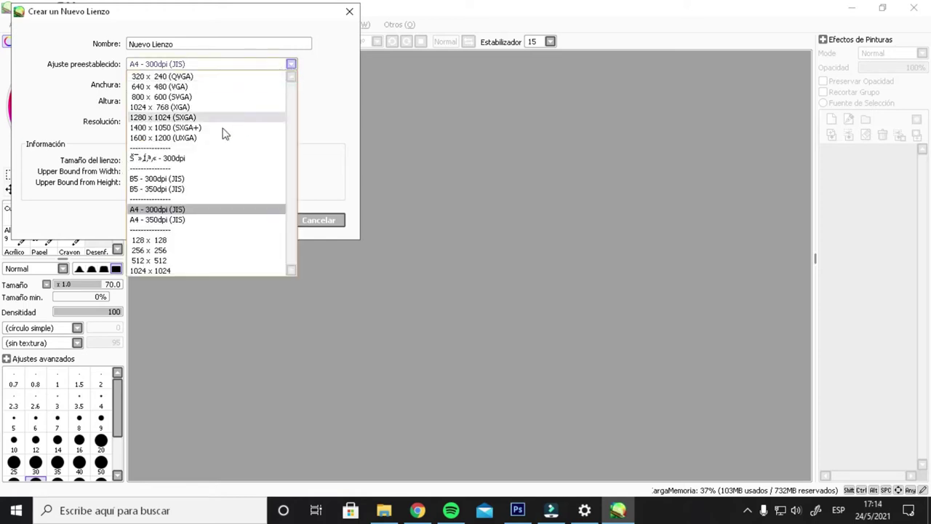
{"action": "left_click", "coordinate": [315, 95]}
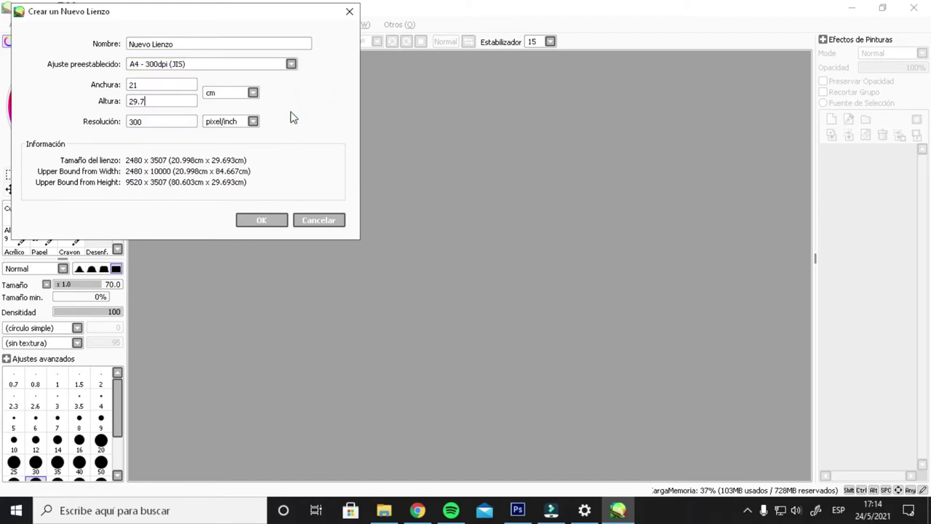
Set the canvas units to cm, enter 20 for both width and height, and create the canvas
{"action": "left_click", "coordinate": [253, 93]}
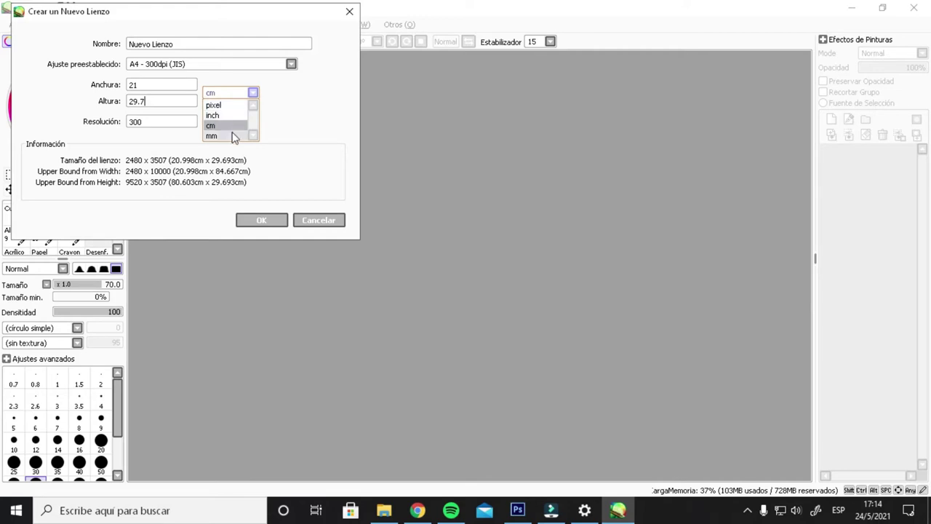
{"action": "left_click", "coordinate": [227, 125]}
{"action": "left_click", "coordinate": [252, 92]}
{"action": "left_click", "coordinate": [222, 125]}
{"action": "double_click", "coordinate": [175, 84]}
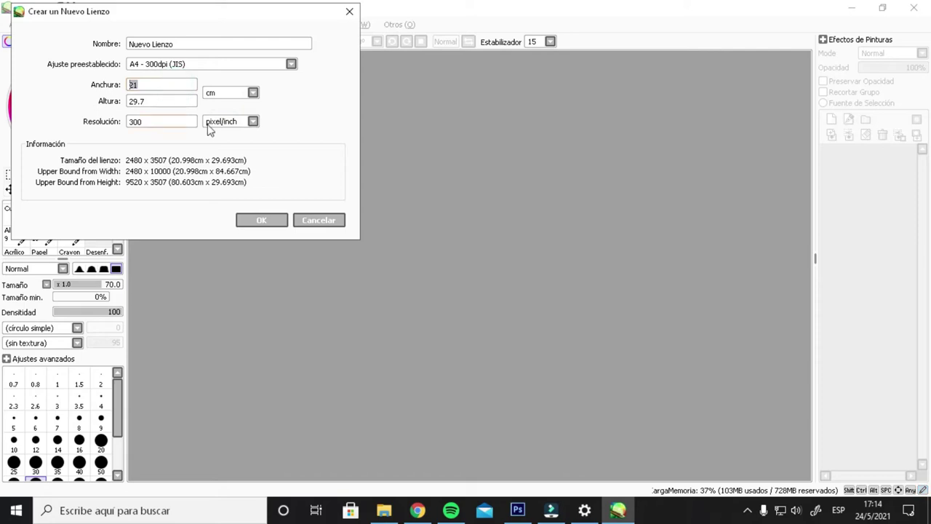
{"action": "type", "text": "20"}
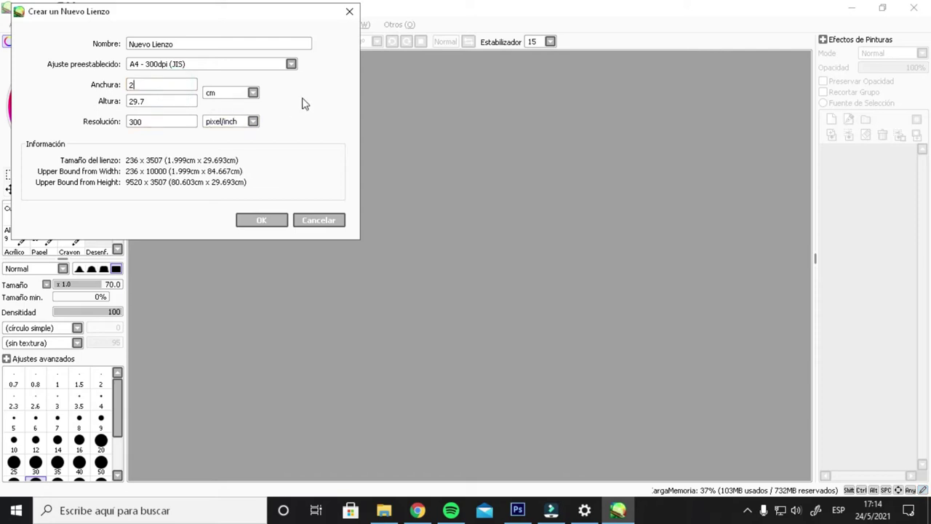
{"action": "left_click", "coordinate": [160, 101]}
{"action": "double_click", "coordinate": [160, 101]}
{"action": "type", "text": "20"}
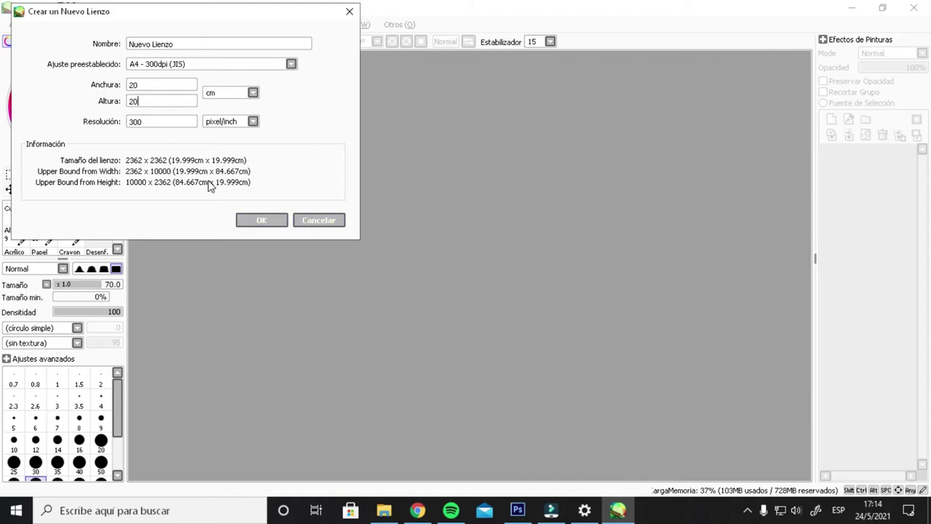
{"action": "left_click", "coordinate": [248, 220]}
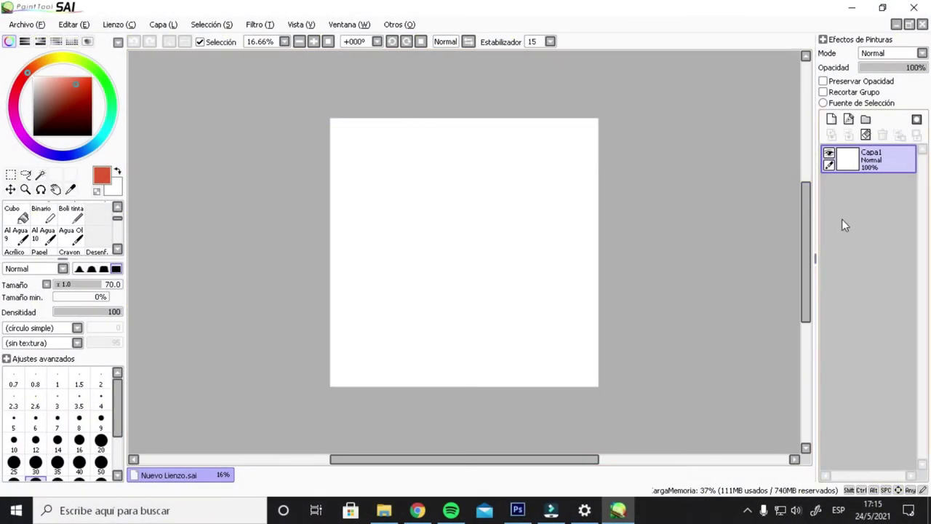
Add a new layer above Capa1 and name it "lineart"
{"action": "left_click", "coordinate": [830, 121]}
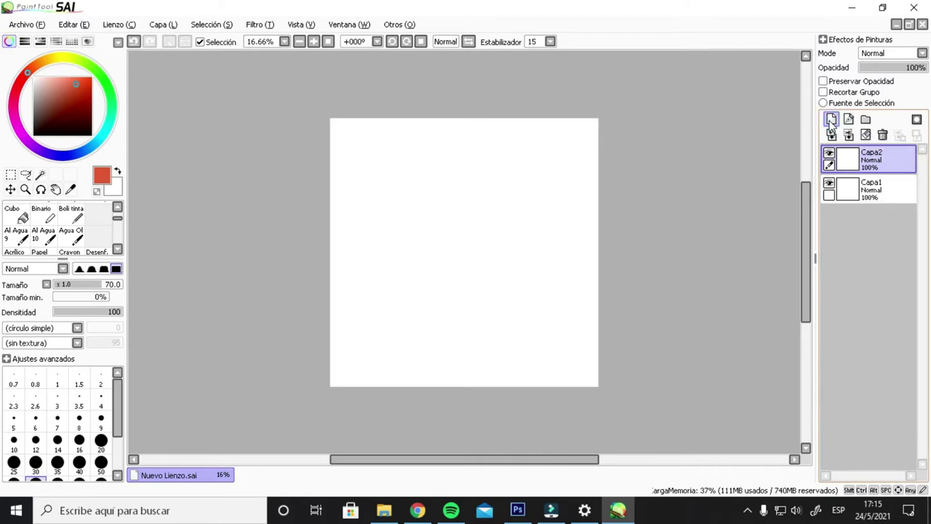
{"action": "double_click", "coordinate": [871, 157]}
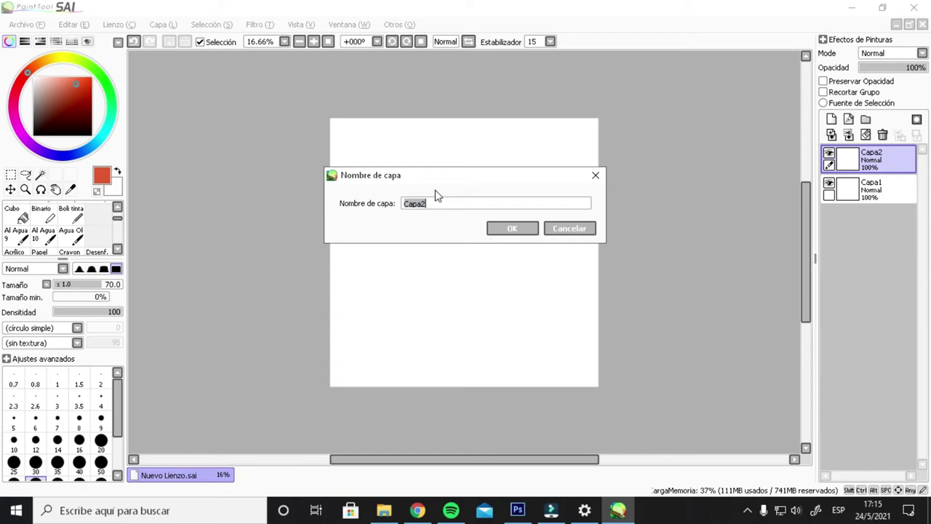
{"action": "type", "text": "lineart"}
{"action": "left_click", "coordinate": [522, 229]}
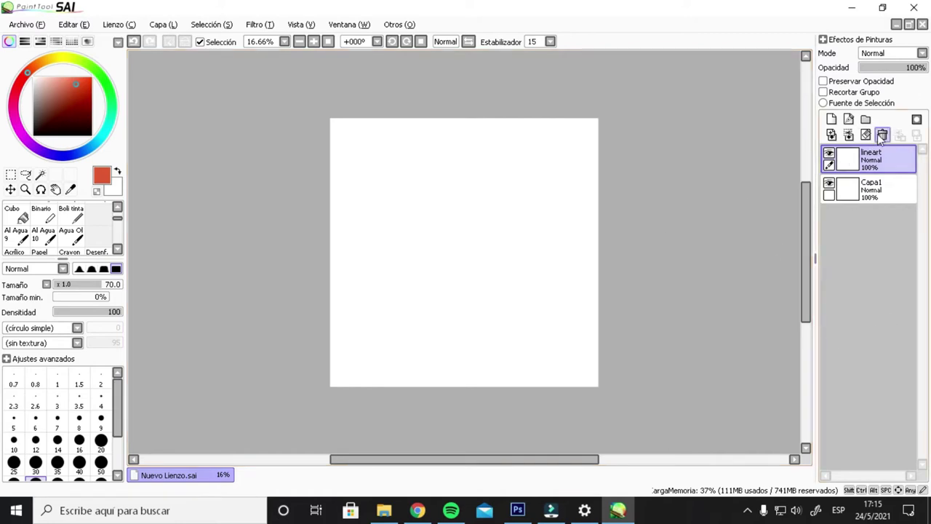
Undo the layer's renaming and paint a wavy orange-red freehand stroke across the canvas on that layer
{"action": "key", "text": "ctrl+z"}
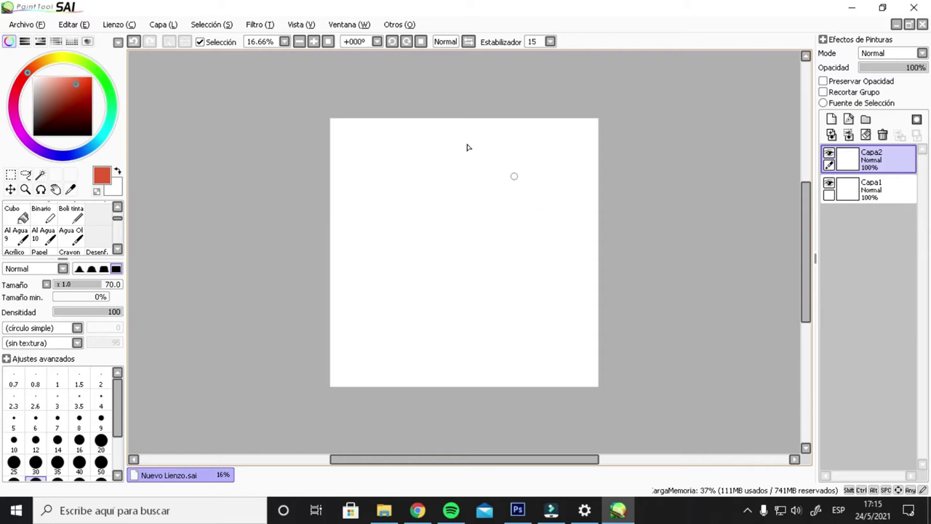
{"action": "mouse_move", "coordinate": [355, 225]}
{"action": "left_mouse_down"}
{"action": "mouse_move", "coordinate": [409, 295]}
{"action": "mouse_move", "coordinate": [550, 303]}
{"action": "mouse_move", "coordinate": [574, 408]}
{"action": "left_mouse_up"}
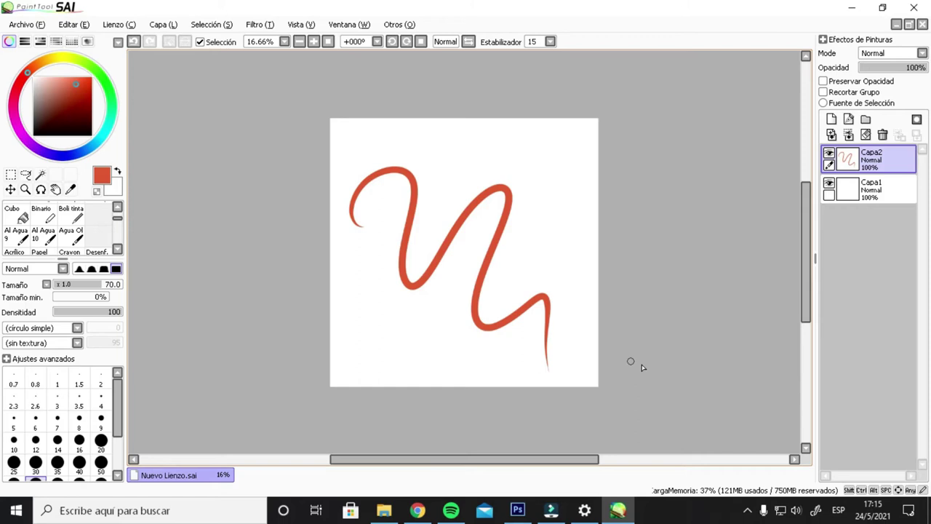
Clear the existing stroke from Capa2 and paint an orange-red zigzag diagonally across the canvas
{"action": "left_click", "coordinate": [866, 135]}
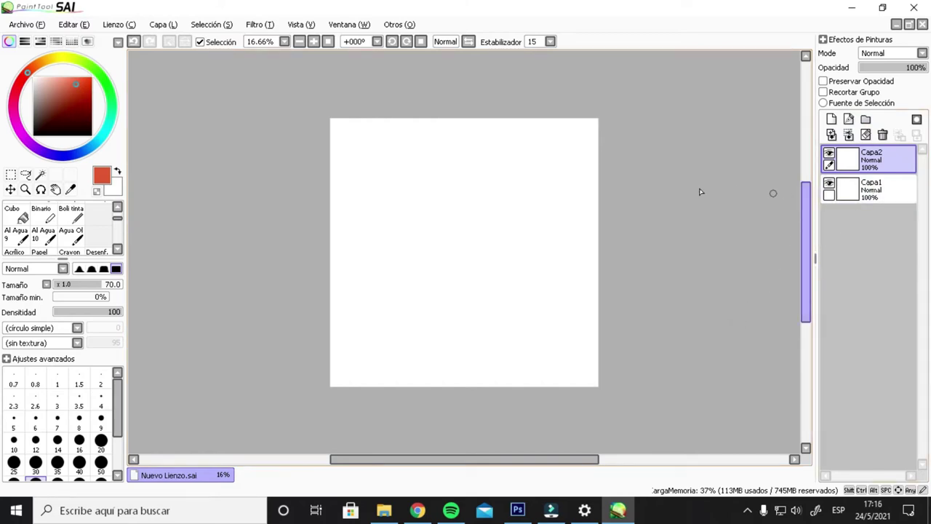
{"action": "mouse_move", "coordinate": [359, 194]}
{"action": "left_mouse_down"}
{"action": "mouse_move", "coordinate": [420, 144]}
{"action": "mouse_move", "coordinate": [354, 236]}
{"action": "mouse_move", "coordinate": [454, 192]}
{"action": "mouse_move", "coordinate": [409, 282]}
{"action": "mouse_move", "coordinate": [477, 249]}
{"action": "mouse_move", "coordinate": [490, 275]}
{"action": "mouse_move", "coordinate": [488, 344]}
{"action": "mouse_move", "coordinate": [575, 387]}
{"action": "left_mouse_up"}
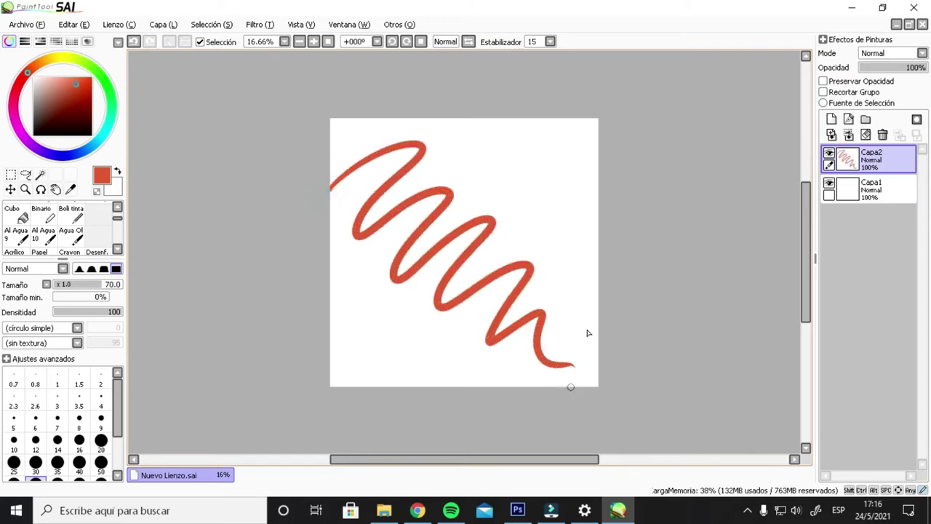
Paint looping dark blue freehand lines on Capa1, across the area of the orange-red zigzag
{"action": "left_click", "coordinate": [870, 189]}
{"action": "left_click", "coordinate": [90, 110]}
{"action": "left_click", "coordinate": [77, 153]}
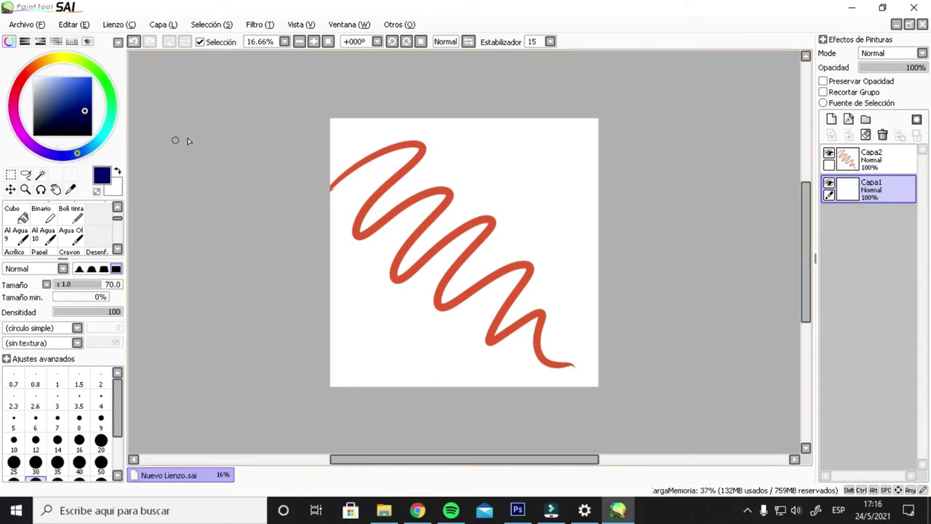
{"action": "mouse_move", "coordinate": [526, 172]}
{"action": "left_mouse_down"}
{"action": "mouse_move", "coordinate": [567, 238]}
{"action": "mouse_move", "coordinate": [348, 235]}
{"action": "mouse_move", "coordinate": [502, 289]}
{"action": "mouse_move", "coordinate": [480, 211]}
{"action": "mouse_move", "coordinate": [511, 321]}
{"action": "mouse_move", "coordinate": [563, 354]}
{"action": "left_mouse_up"}
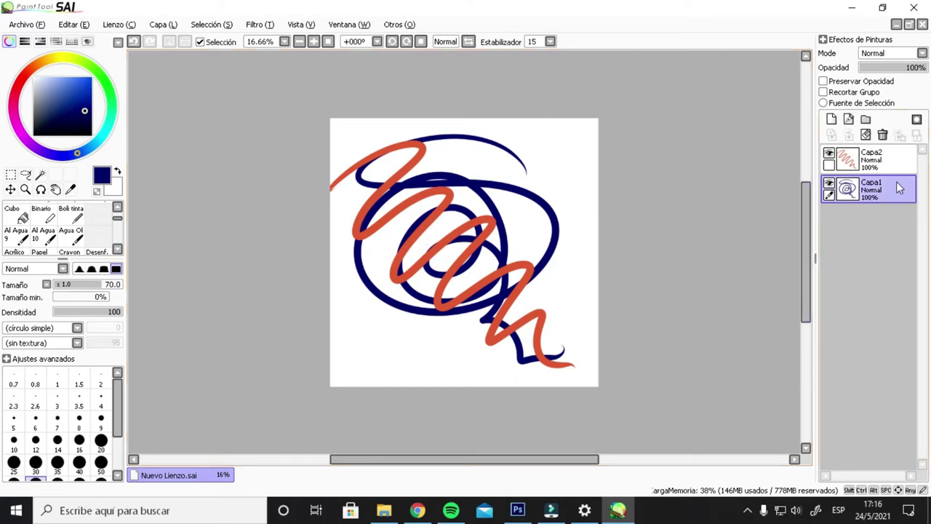
Erase the upper-left bend of the blue line on Capa1 with the eraser at size 160
{"action": "left_click_drag", "start_coordinate": [876, 190], "coordinate": [840, 193]}
{"action": "key", "text": "e"}
{"action": "key", "text": "bracketright"}
{"action": "key", "text": "bracketright"}
{"action": "key", "text": "bracketright"}
{"action": "key", "text": "bracketright"}
{"action": "key", "text": "bracketright"}
{"action": "key", "text": "bracketright"}
{"action": "key", "text": "bracketright"}
{"action": "key", "text": "bracketright"}
{"action": "key", "text": "bracketright"}
{"action": "key", "text": "bracketright"}
{"action": "key", "text": "bracketright"}
{"action": "key", "text": "bracketright"}
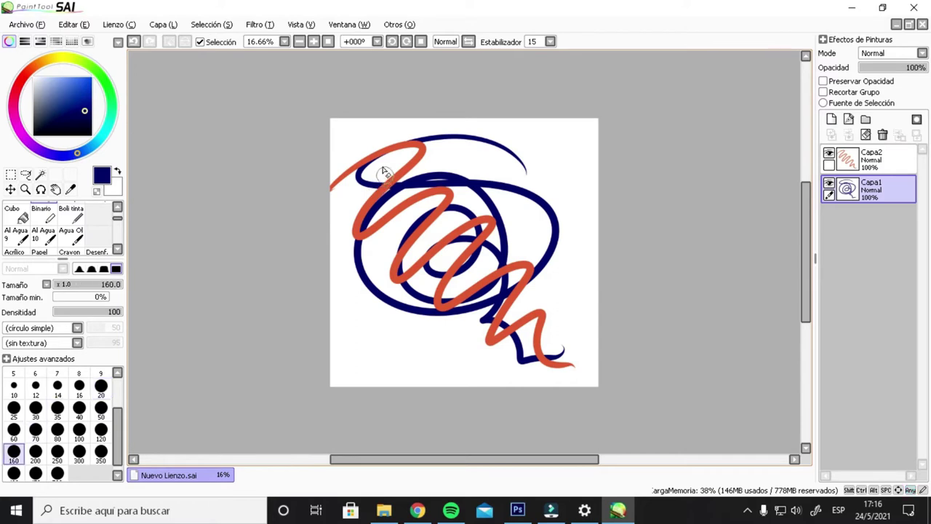
{"action": "left_click_drag", "start_coordinate": [376, 150], "coordinate": [366, 187]}
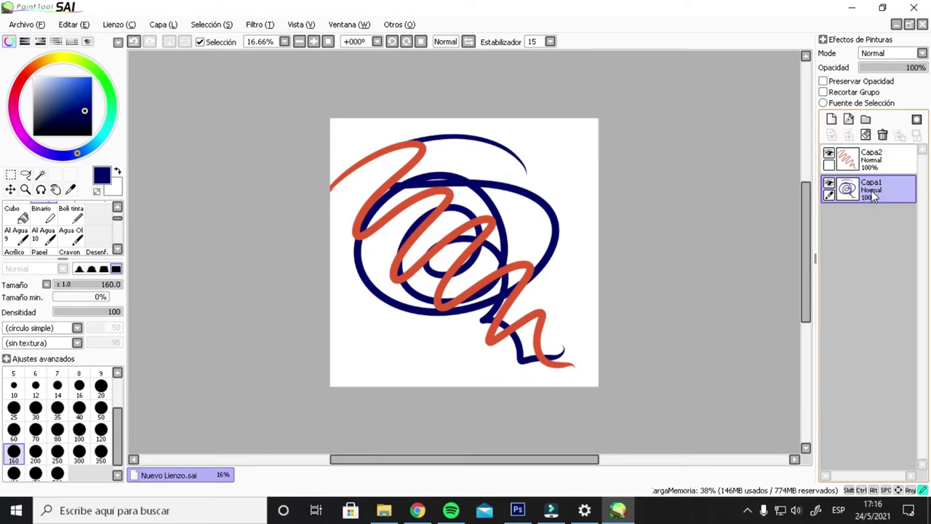
Move Capa1 above Capa2 and return it to its place underneath
{"action": "left_click_drag", "start_coordinate": [873, 195], "coordinate": [908, 154]}
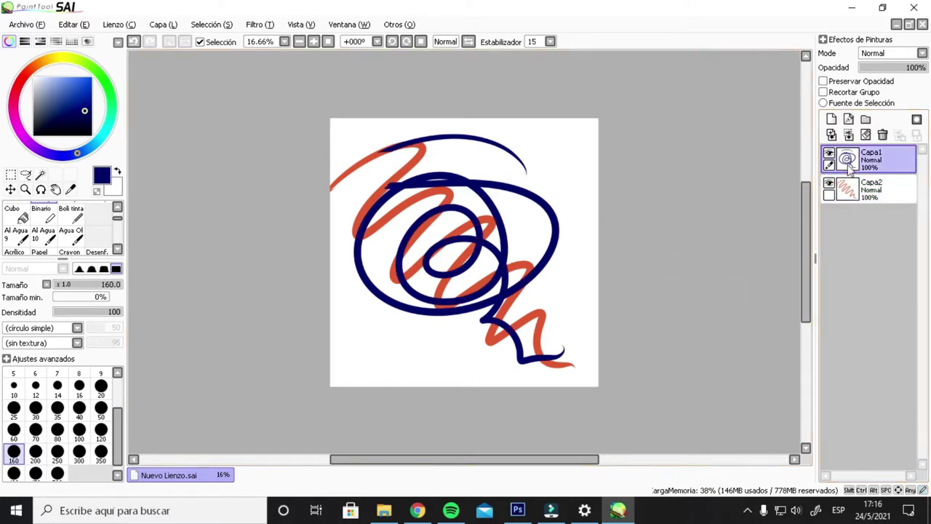
{"action": "left_click_drag", "start_coordinate": [875, 166], "coordinate": [870, 193]}
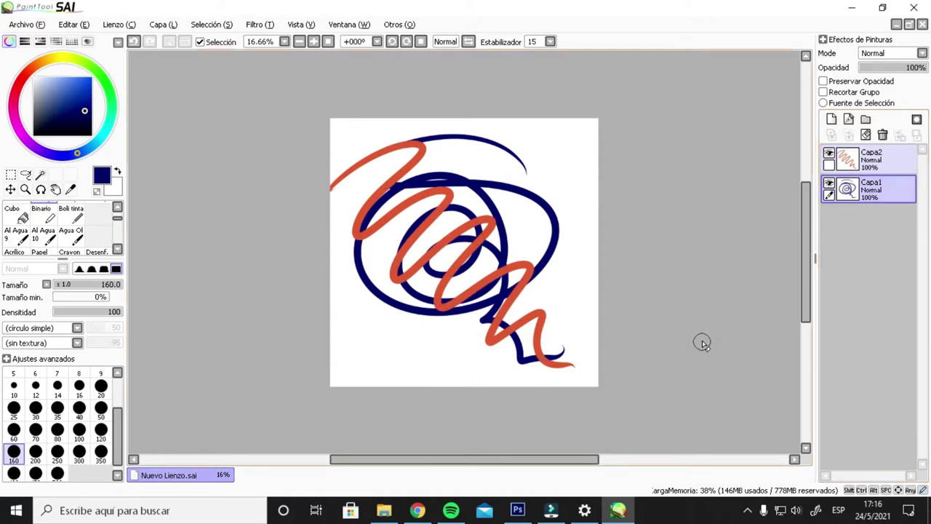
Merge Capa2 down into Capa1 and clear the merged layer's contents
{"action": "key", "text": "alt+]"}
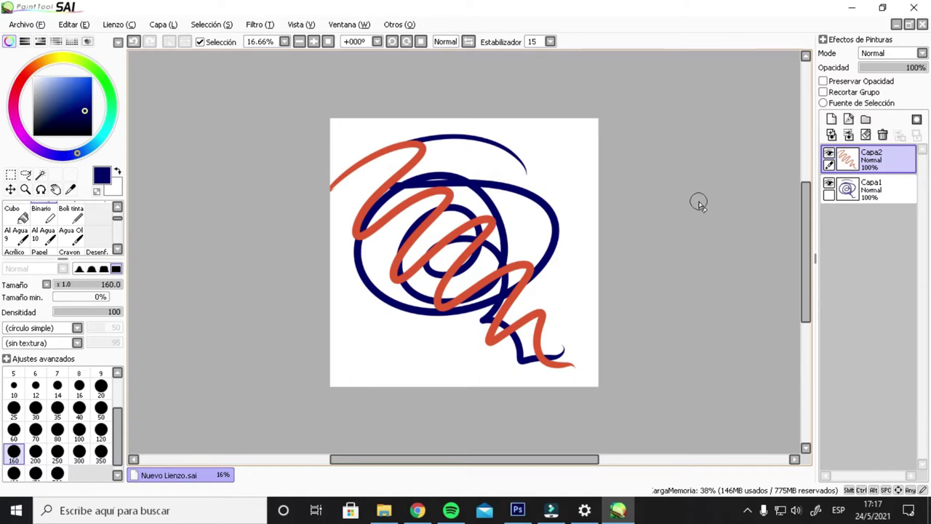
{"action": "left_click", "coordinate": [848, 136]}
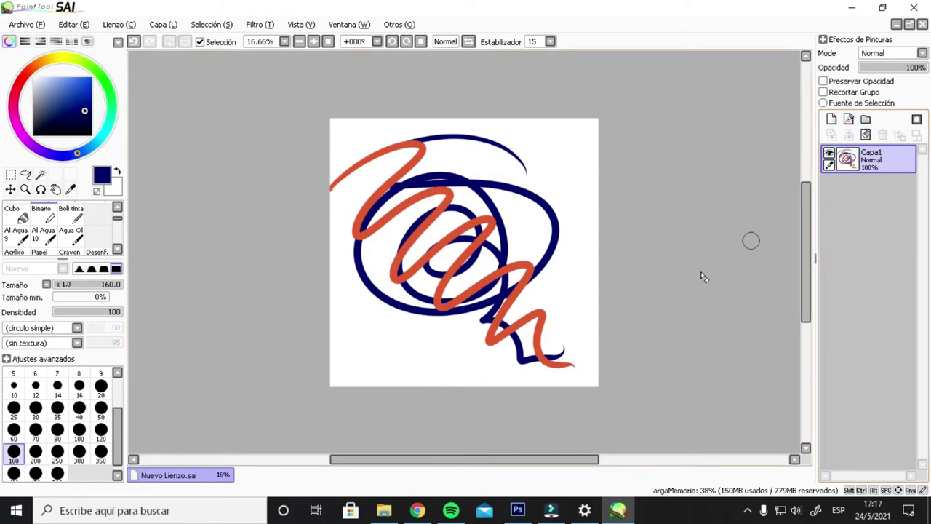
{"action": "mouse_move", "coordinate": [347, 189]}
{"action": "left_mouse_down"}
{"action": "mouse_move", "coordinate": [536, 193]}
{"action": "mouse_move", "coordinate": [584, 337]}
{"action": "mouse_move", "coordinate": [578, 371]}
{"action": "left_mouse_up"}
{"action": "key", "text": "Delete"}
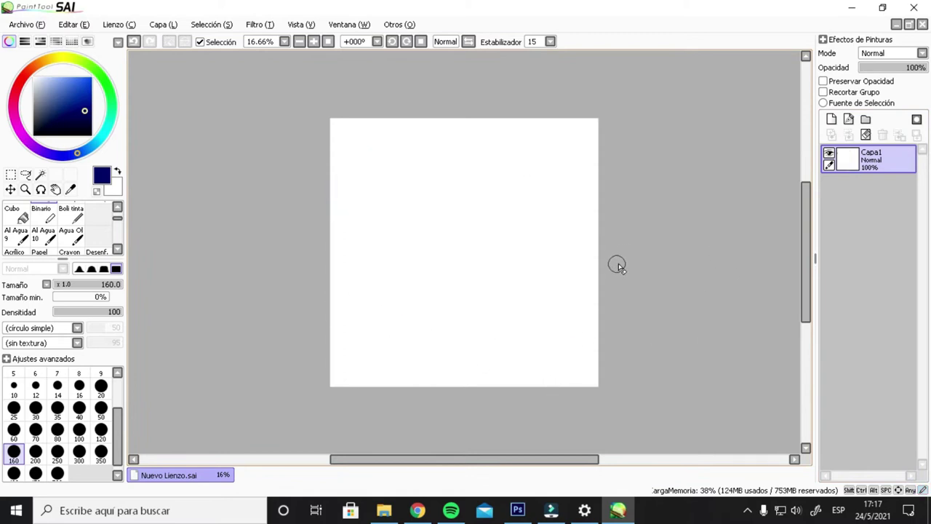
Draw an eye with iris, pupil, eyelid crease and eyebrow in dark blue, using the Boli tinta brush at size 120
{"action": "left_click", "coordinate": [71, 215]}
{"action": "left_click", "coordinate": [102, 284]}
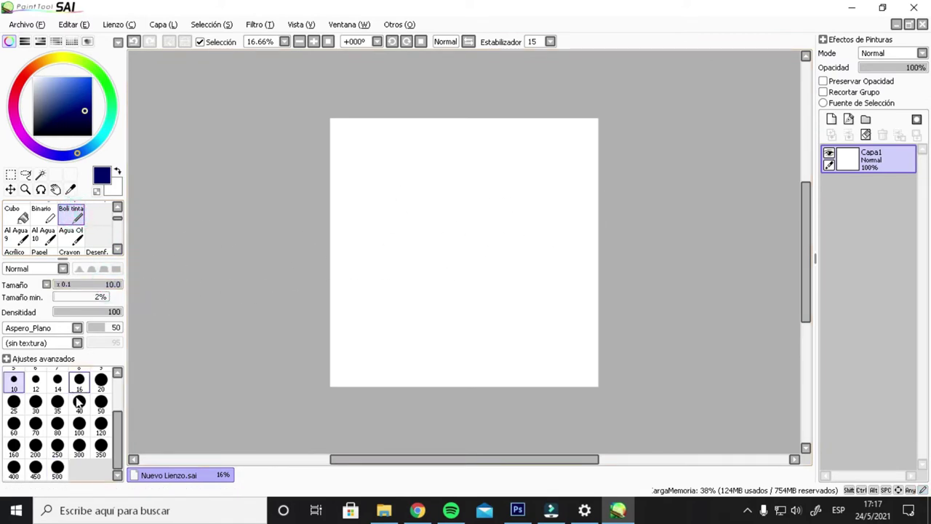
{"action": "left_click", "coordinate": [101, 424]}
{"action": "left_click_drag", "start_coordinate": [376, 240], "coordinate": [447, 273]}
{"action": "left_click_drag", "start_coordinate": [400, 220], "coordinate": [426, 230]}
{"action": "left_click", "coordinate": [409, 231]}
{"action": "left_click_drag", "start_coordinate": [377, 211], "coordinate": [446, 194]}
{"action": "mouse_move", "coordinate": [348, 202]}
{"action": "left_mouse_down"}
{"action": "mouse_move", "coordinate": [434, 184]}
{"action": "mouse_move", "coordinate": [355, 180]}
{"action": "mouse_move", "coordinate": [445, 172]}
{"action": "mouse_move", "coordinate": [451, 201]}
{"action": "left_mouse_up"}
Draw short lower lashes beneath the eye and sketch the nose with its nostrils
{"action": "left_click_drag", "start_coordinate": [376, 260], "coordinate": [368, 268]}
{"action": "mouse_move", "coordinate": [383, 274]}
{"action": "left_mouse_down"}
{"action": "mouse_move", "coordinate": [378, 285]}
{"action": "mouse_move", "coordinate": [396, 298]}
{"action": "left_mouse_up"}
{"action": "mouse_move", "coordinate": [405, 291]}
{"action": "left_mouse_down"}
{"action": "mouse_move", "coordinate": [406, 301]}
{"action": "mouse_move", "coordinate": [424, 306]}
{"action": "left_mouse_up"}
{"action": "mouse_move", "coordinate": [472, 256]}
{"action": "left_mouse_down"}
{"action": "mouse_move", "coordinate": [469, 362]}
{"action": "mouse_move", "coordinate": [491, 366]}
{"action": "left_mouse_up"}
{"action": "mouse_move", "coordinate": [462, 327]}
{"action": "left_mouse_down"}
{"action": "mouse_move", "coordinate": [491, 367]}
{"action": "mouse_move", "coordinate": [469, 373]}
{"action": "mouse_move", "coordinate": [505, 349]}
{"action": "left_mouse_up"}
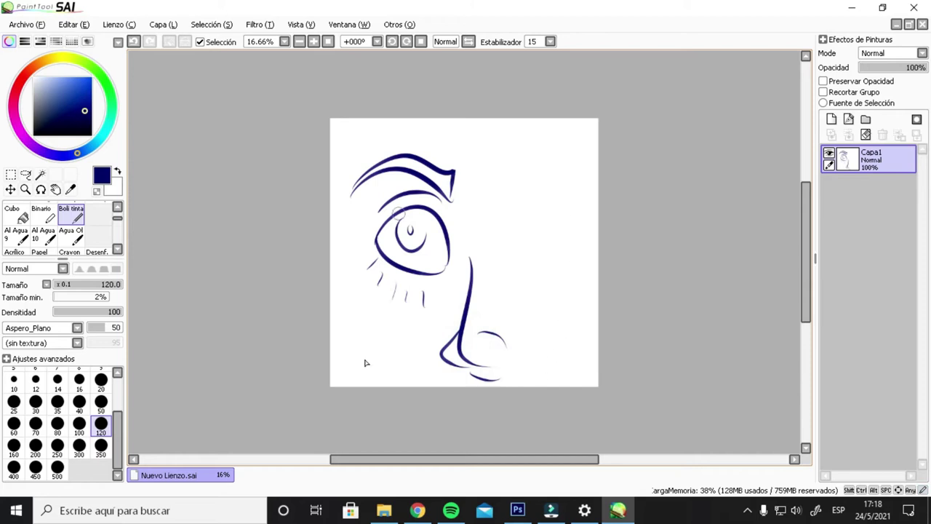
Add a new layer and draw two curved contour lines beside the nose, running to the canvas's right edge
{"action": "left_click", "coordinate": [832, 119]}
{"action": "left_click_drag", "start_coordinate": [469, 119], "coordinate": [626, 298]}
{"action": "mouse_move", "coordinate": [507, 280]}
{"action": "left_mouse_down"}
{"action": "mouse_move", "coordinate": [507, 291]}
{"action": "mouse_move", "coordinate": [598, 384]}
{"action": "left_mouse_up"}
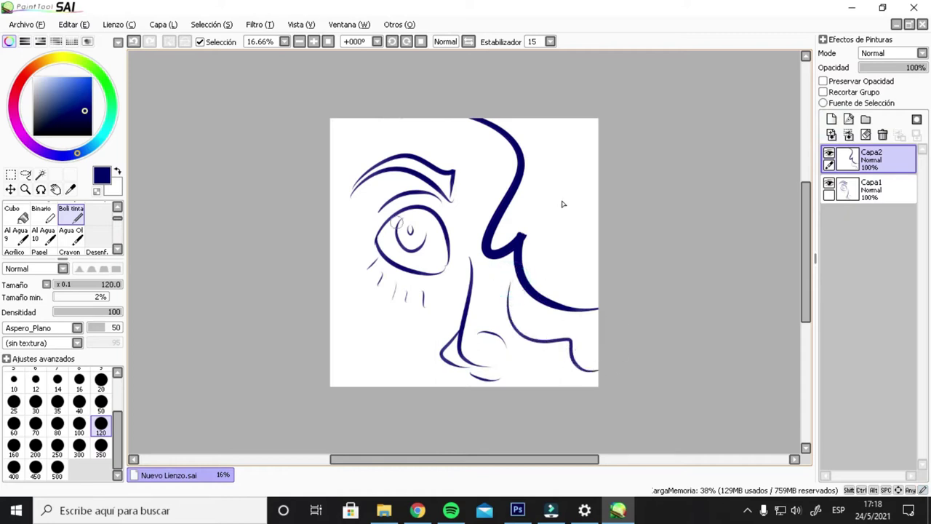
Add another layer and fill the eye's iris with dark blue, leaving a small white highlight
{"action": "left_click", "coordinate": [831, 119]}
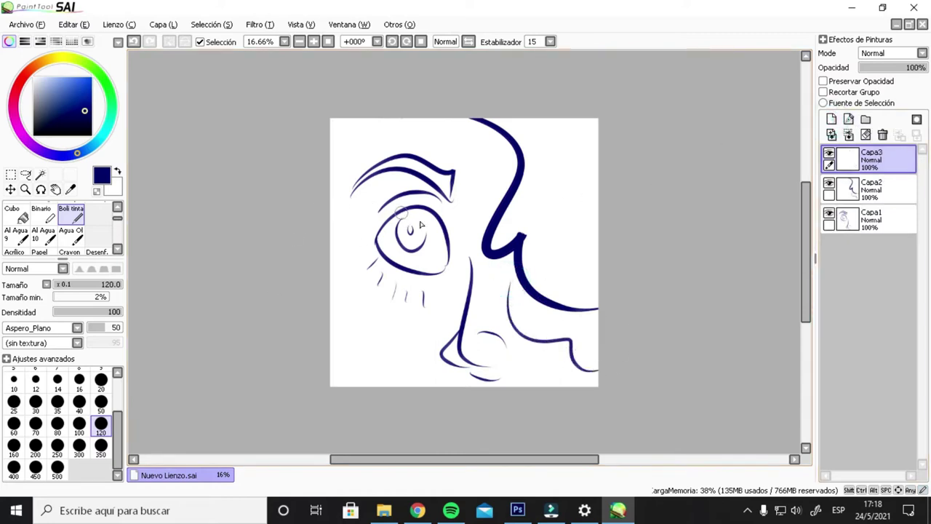
{"action": "mouse_move", "coordinate": [412, 228]}
{"action": "left_mouse_down"}
{"action": "mouse_move", "coordinate": [414, 241]}
{"action": "mouse_move", "coordinate": [407, 218]}
{"action": "mouse_move", "coordinate": [422, 223]}
{"action": "mouse_move", "coordinate": [391, 234]}
{"action": "left_mouse_up"}
{"action": "key", "text": "e"}
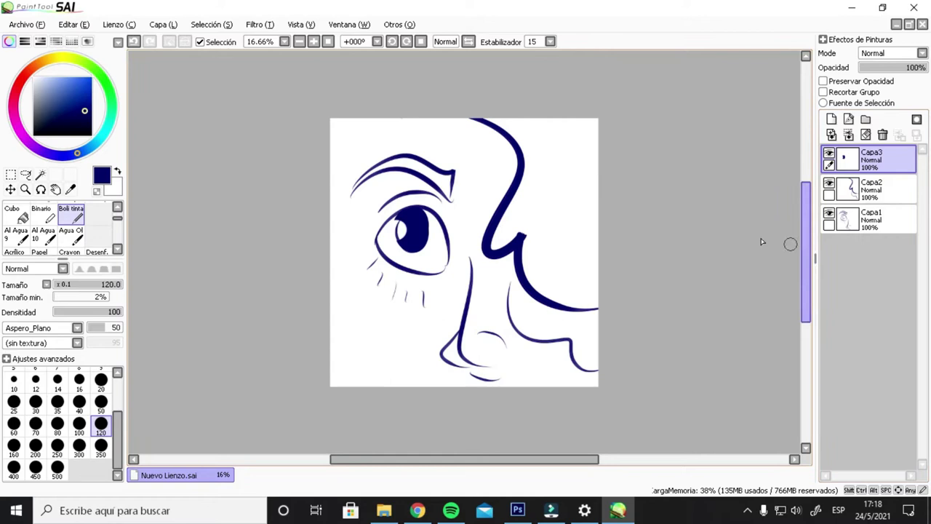
Create a layer group and place Capa3, Capa2 and Capa1 inside it
{"action": "left_click", "coordinate": [865, 120]}
{"action": "mouse_move", "coordinate": [870, 198]}
{"action": "left_mouse_down"}
{"action": "mouse_move", "coordinate": [872, 169]}
{"action": "mouse_move", "coordinate": [869, 211]}
{"action": "mouse_move", "coordinate": [881, 208]}
{"action": "left_mouse_up"}
{"action": "left_click_drag", "start_coordinate": [867, 249], "coordinate": [869, 245]}
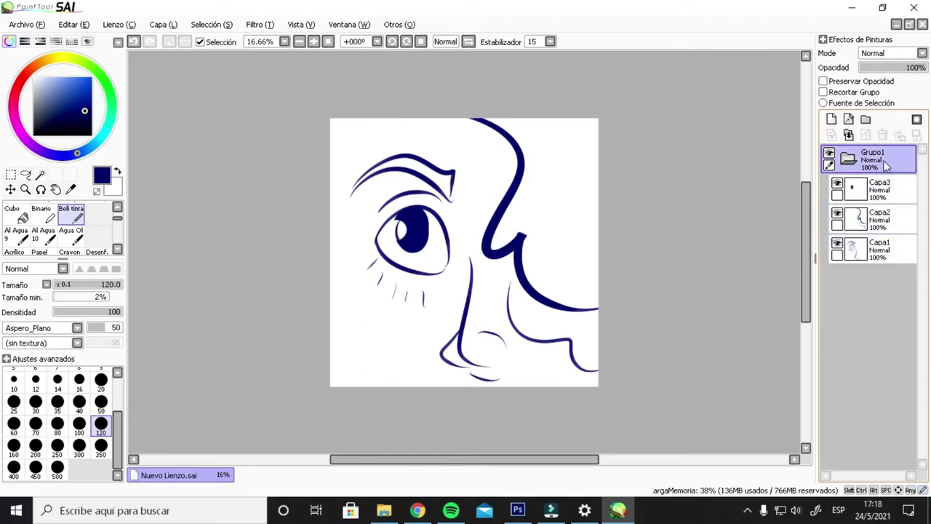
Rename the layer group as "lineart"
{"action": "double_click", "coordinate": [873, 153]}
{"action": "key", "text": "BackSpace"}
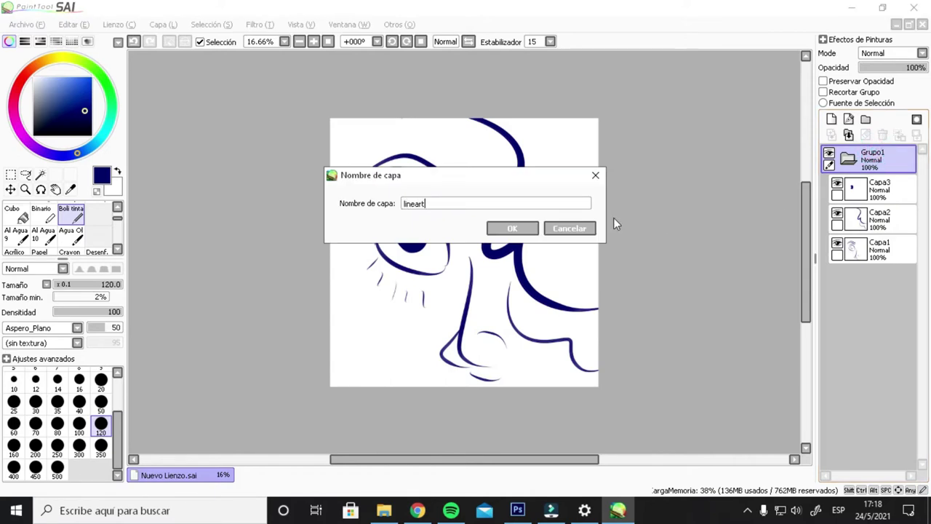
{"action": "left_click", "coordinate": [501, 231]}
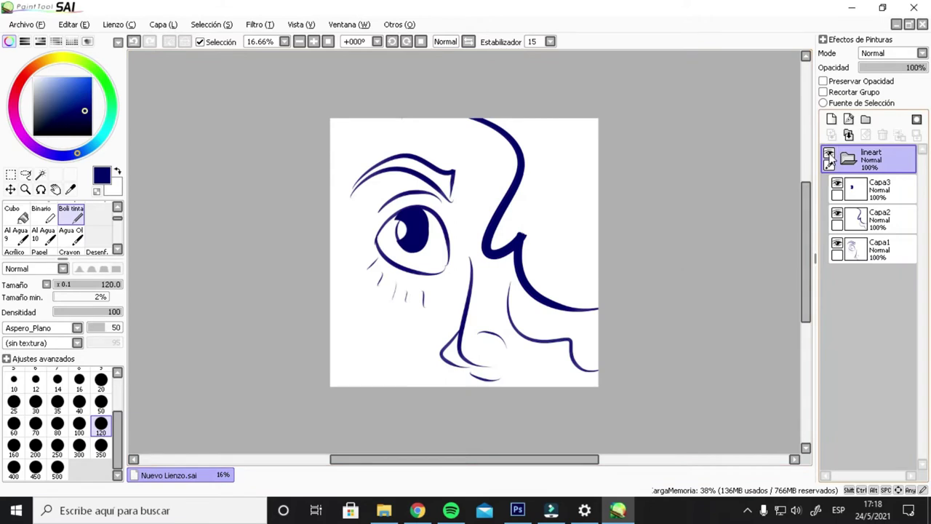
Hide and reshow the lineart group, and merge it into a single layer
{"action": "left_click", "coordinate": [828, 155]}
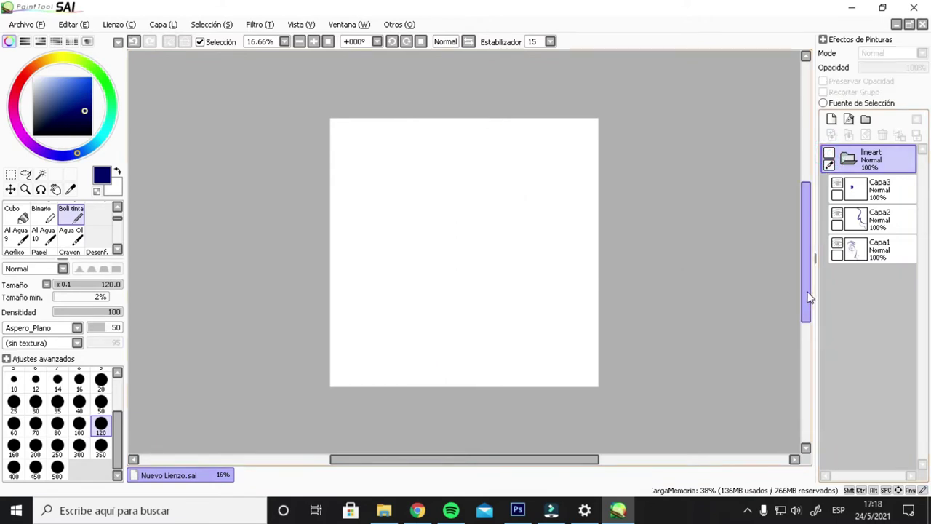
{"action": "left_click", "coordinate": [829, 155]}
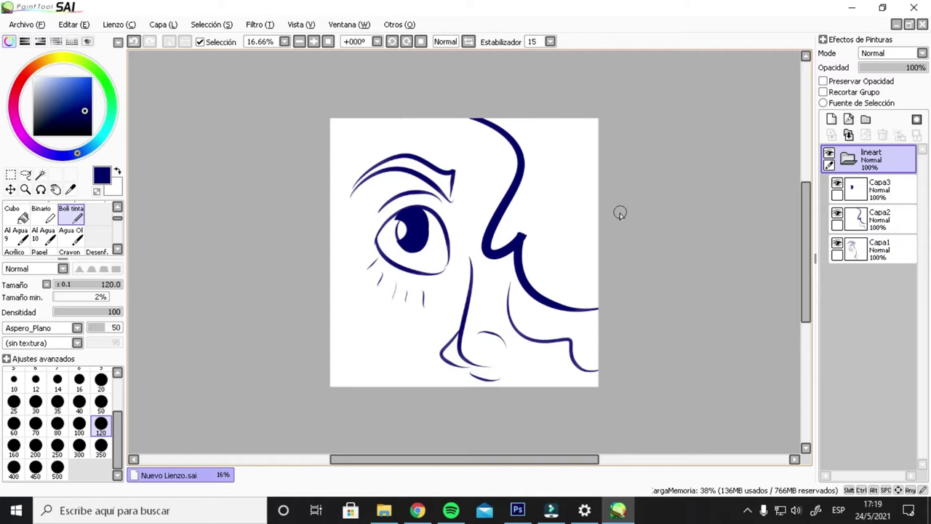
{"action": "left_click", "coordinate": [848, 136]}
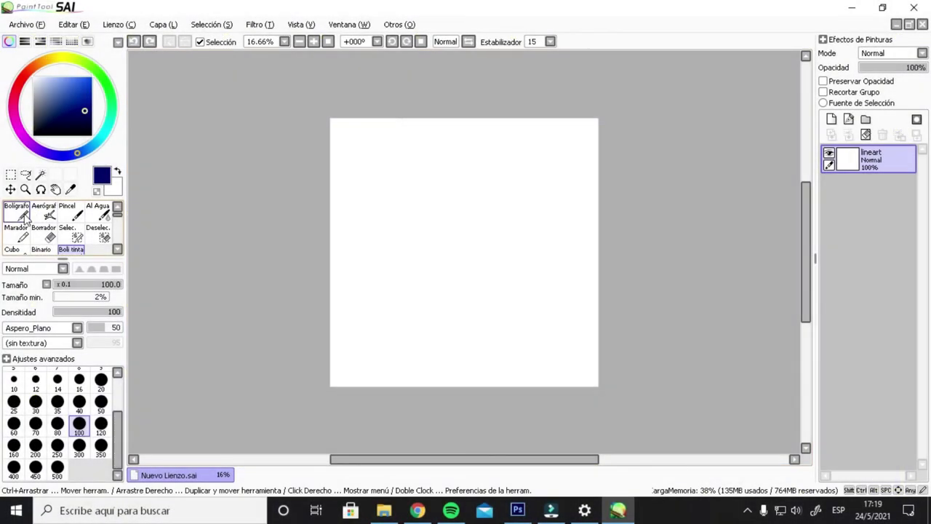
Paint a wavy dark blue stroke with the Bolígrafo brush at size 70 and undo it
{"action": "key", "text": "n"}
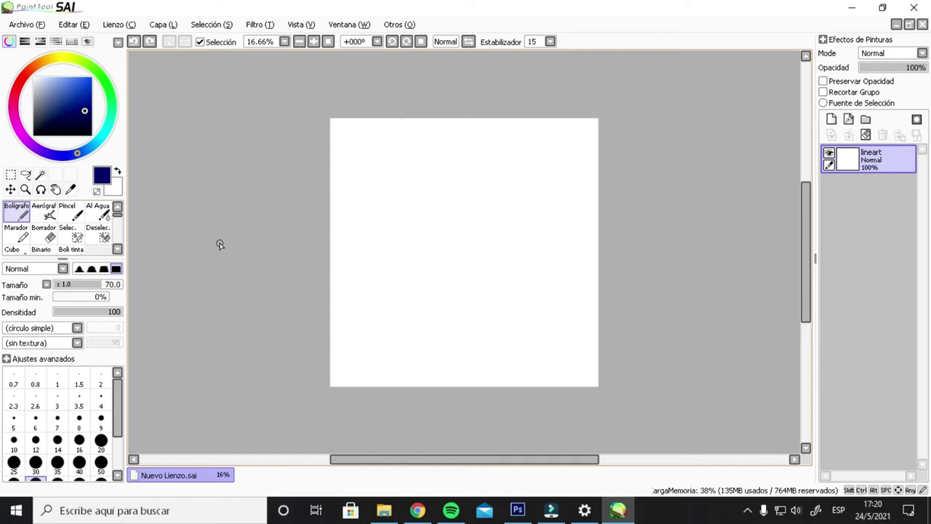
{"action": "left_click_drag", "start_coordinate": [352, 220], "coordinate": [641, 320]}
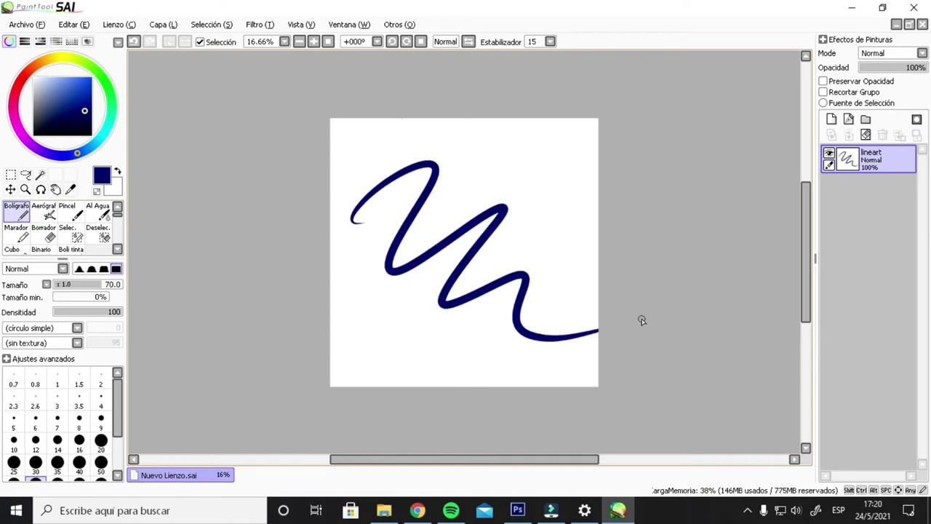
{"action": "key", "text": "ctrl+z"}
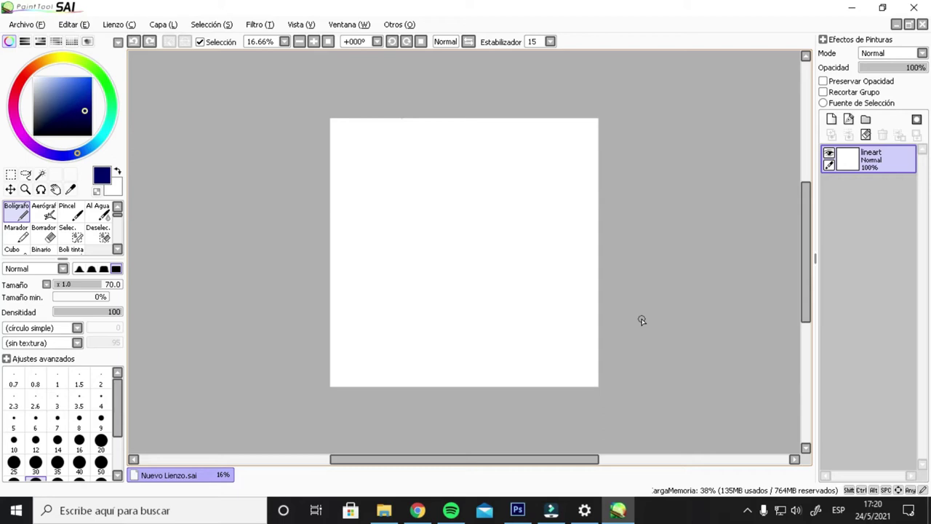
Paint a series of overlapping dark blue freehand curves across the whole canvas on the lineart layer
{"action": "mouse_move", "coordinate": [370, 171]}
{"action": "left_mouse_down"}
{"action": "mouse_move", "coordinate": [458, 270]}
{"action": "mouse_move", "coordinate": [462, 248]}
{"action": "left_mouse_up"}
{"action": "mouse_move", "coordinate": [435, 146]}
{"action": "left_mouse_down"}
{"action": "mouse_move", "coordinate": [421, 189]}
{"action": "mouse_move", "coordinate": [498, 238]}
{"action": "left_mouse_up"}
{"action": "mouse_move", "coordinate": [480, 144]}
{"action": "left_mouse_down"}
{"action": "mouse_move", "coordinate": [501, 179]}
{"action": "mouse_move", "coordinate": [476, 371]}
{"action": "left_mouse_up"}
{"action": "mouse_move", "coordinate": [373, 207]}
{"action": "left_mouse_down"}
{"action": "mouse_move", "coordinate": [332, 277]}
{"action": "mouse_move", "coordinate": [445, 347]}
{"action": "left_mouse_up"}
{"action": "left_click_drag", "start_coordinate": [353, 247], "coordinate": [428, 291]}
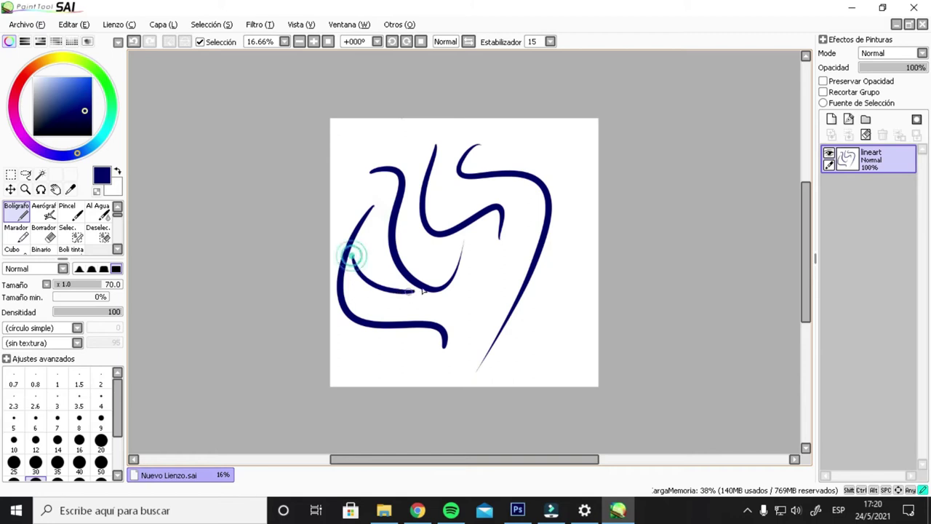
{"action": "left_click_drag", "start_coordinate": [373, 233], "coordinate": [404, 275]}
{"action": "mouse_move", "coordinate": [538, 185]}
{"action": "left_mouse_down"}
{"action": "mouse_move", "coordinate": [562, 260]}
{"action": "mouse_move", "coordinate": [458, 222]}
{"action": "left_mouse_up"}
{"action": "left_click_drag", "start_coordinate": [472, 328], "coordinate": [443, 223]}
{"action": "mouse_move", "coordinate": [443, 222]}
{"action": "left_mouse_down"}
{"action": "mouse_move", "coordinate": [499, 301]}
{"action": "mouse_move", "coordinate": [536, 386]}
{"action": "left_mouse_up"}
{"action": "mouse_move", "coordinate": [502, 149]}
{"action": "left_mouse_down"}
{"action": "mouse_move", "coordinate": [491, 169]}
{"action": "mouse_move", "coordinate": [343, 176]}
{"action": "left_mouse_up"}
{"action": "left_click_drag", "start_coordinate": [367, 130], "coordinate": [493, 171]}
{"action": "left_click_drag", "start_coordinate": [542, 182], "coordinate": [591, 273]}
{"action": "left_click_drag", "start_coordinate": [538, 333], "coordinate": [525, 339]}
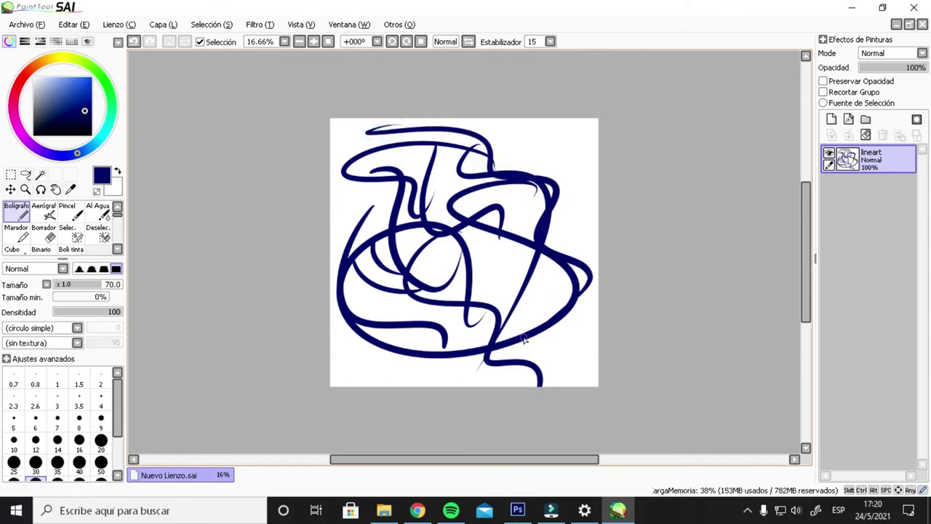
Undo the freehand curves one by one until the canvas is empty, and try the redo command
{"action": "key", "text": "ctrl"}
{"action": "key", "text": "ctrl+z"}
{"action": "key", "text": "ctrl+z"}
{"action": "key", "text": "ctrl+z"}
{"action": "key", "text": "ctrl+z"}
{"action": "key", "text": "ctrl+z"}
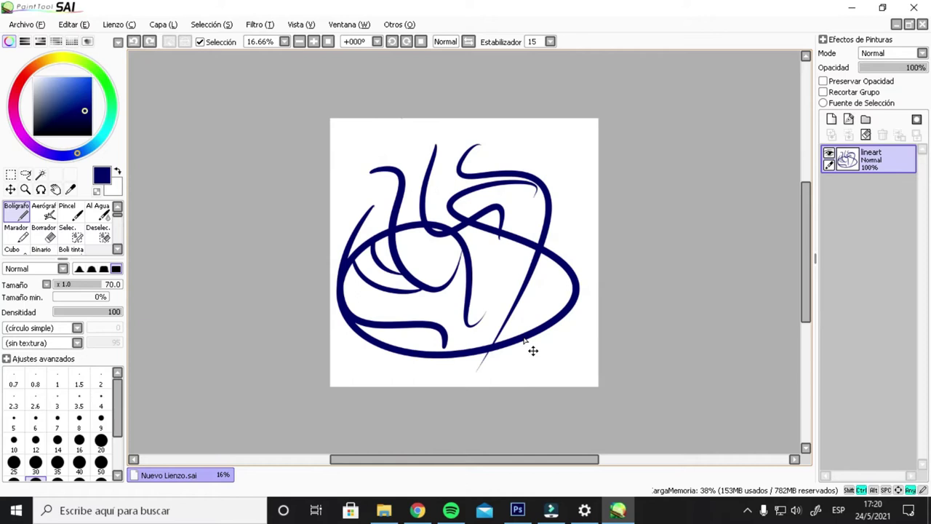
{"action": "key", "text": "ctrl+z"}
{"action": "key", "text": "ctrl+z"}
{"action": "key", "text": "ctrl+z"}
{"action": "key", "text": "ctrl+z"}
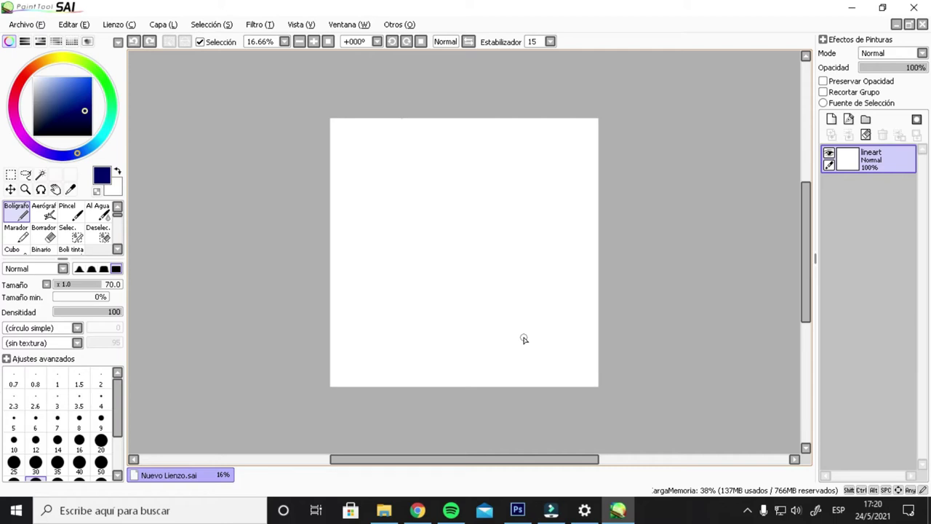
{"action": "key", "text": "ctrl+y"}
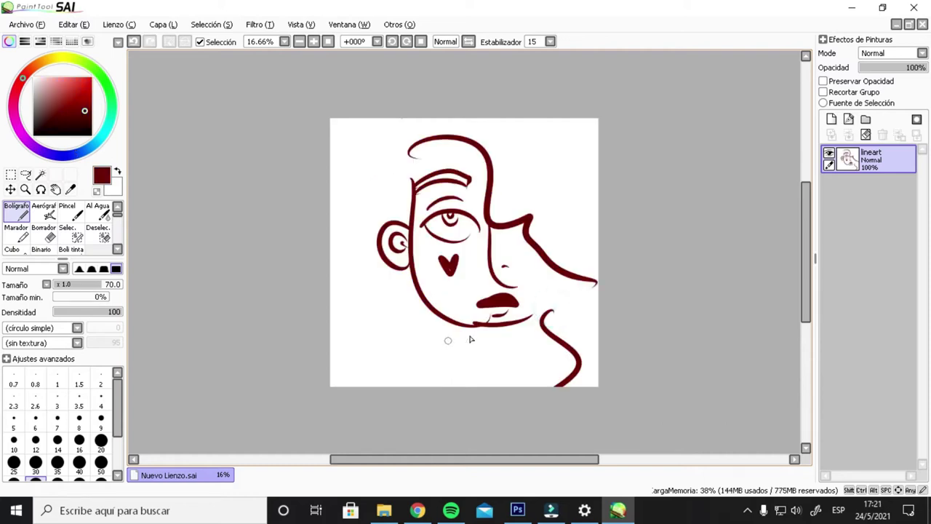
Draw the neck line below the chin and add flowing dark red hair strands around the top of the head
{"action": "mouse_move", "coordinate": [473, 328]}
{"action": "left_mouse_down"}
{"action": "mouse_move", "coordinate": [477, 347]}
{"action": "mouse_move", "coordinate": [416, 386]}
{"action": "left_mouse_up"}
{"action": "mouse_move", "coordinate": [394, 204]}
{"action": "left_mouse_down"}
{"action": "mouse_move", "coordinate": [416, 119]}
{"action": "mouse_move", "coordinate": [426, 119]}
{"action": "left_mouse_up"}
{"action": "mouse_move", "coordinate": [407, 149]}
{"action": "left_mouse_down"}
{"action": "mouse_move", "coordinate": [543, 170]}
{"action": "mouse_move", "coordinate": [546, 218]}
{"action": "left_mouse_up"}
{"action": "mouse_move", "coordinate": [502, 123]}
{"action": "left_mouse_down"}
{"action": "mouse_move", "coordinate": [570, 149]}
{"action": "mouse_move", "coordinate": [604, 217]}
{"action": "left_mouse_up"}
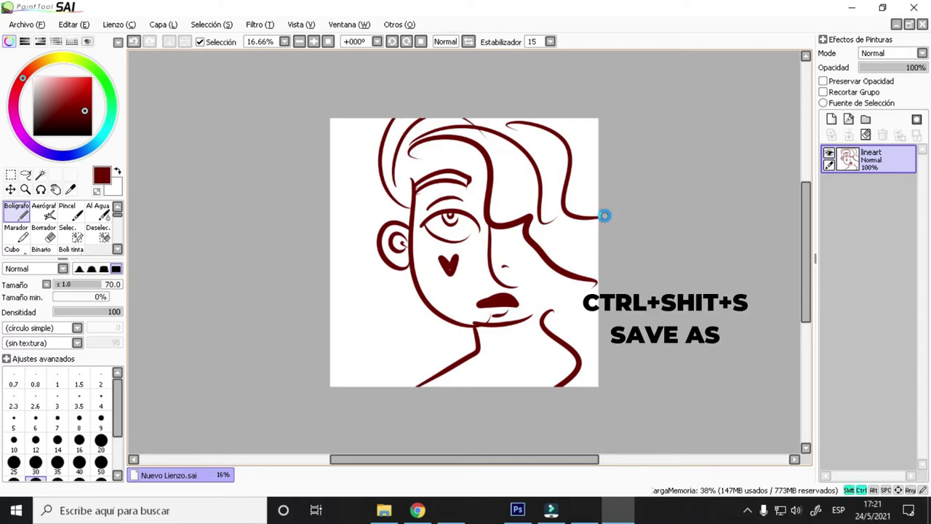
Save the canvas under a new name as "FACE .sai" in the ILUSTRACIONES 2021 folder
{"action": "key", "text": "ctrl+shift+s"}
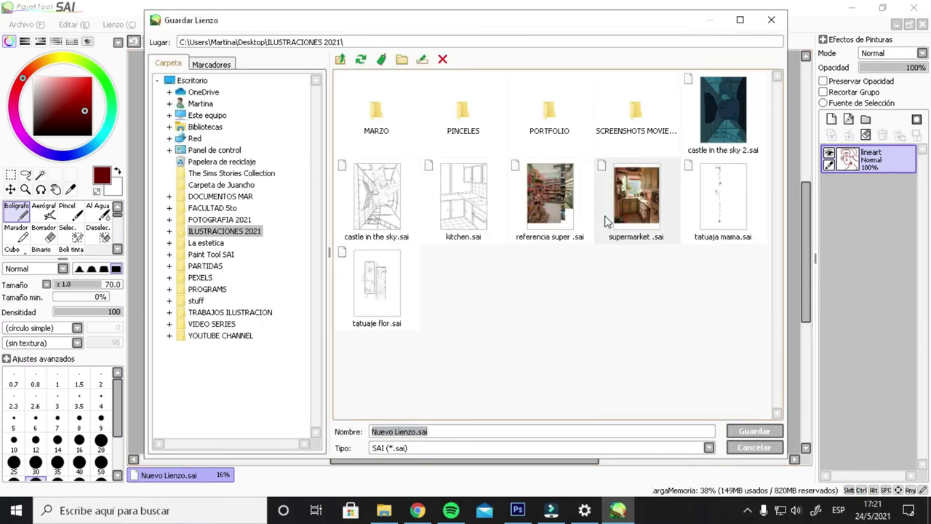
{"action": "type", "text": "F"}
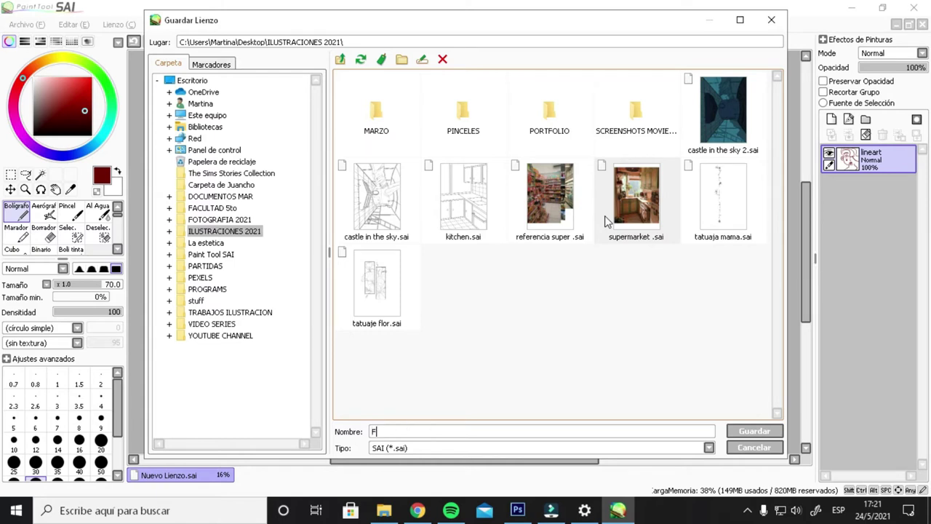
{"action": "key", "text": "Return"}
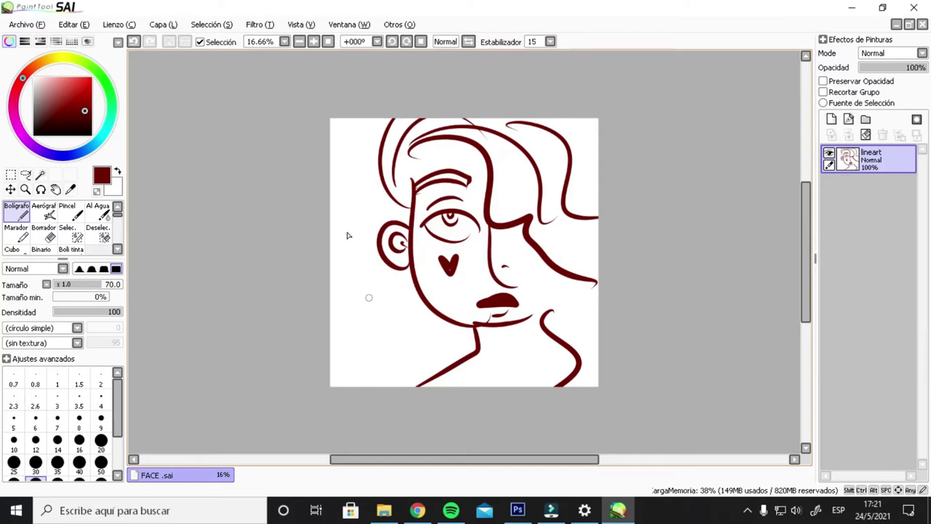
Add a new layer, paint rough light red strokes over the hair, and place that layer below the lineart layer
{"action": "left_click", "coordinate": [831, 119]}
{"action": "left_click", "coordinate": [71, 91]}
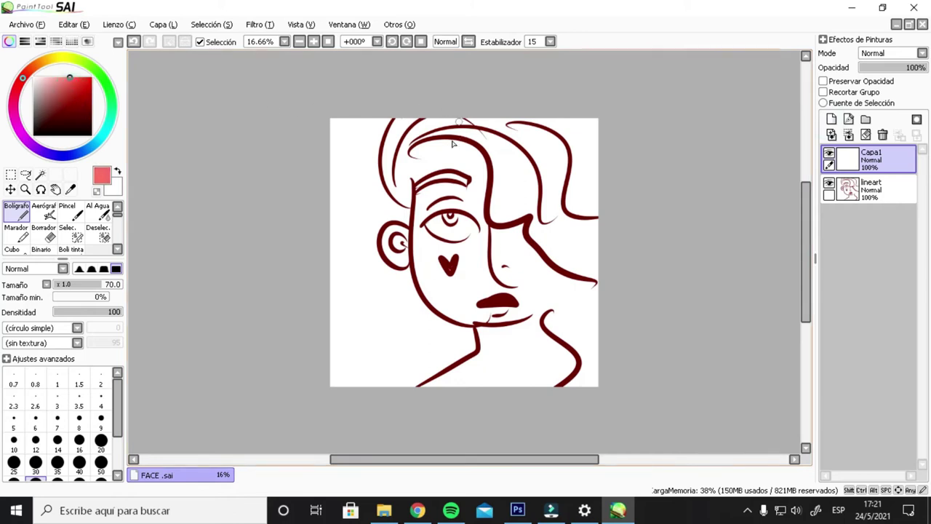
{"action": "mouse_move", "coordinate": [395, 120]}
{"action": "left_mouse_down"}
{"action": "mouse_move", "coordinate": [405, 188]}
{"action": "mouse_move", "coordinate": [416, 122]}
{"action": "left_mouse_up"}
{"action": "mouse_move", "coordinate": [396, 193]}
{"action": "left_mouse_down"}
{"action": "mouse_move", "coordinate": [488, 132]}
{"action": "mouse_move", "coordinate": [448, 172]}
{"action": "mouse_move", "coordinate": [448, 142]}
{"action": "mouse_move", "coordinate": [526, 191]}
{"action": "mouse_move", "coordinate": [392, 190]}
{"action": "mouse_move", "coordinate": [528, 165]}
{"action": "mouse_move", "coordinate": [440, 197]}
{"action": "mouse_move", "coordinate": [450, 169]}
{"action": "mouse_move", "coordinate": [534, 208]}
{"action": "left_mouse_up"}
{"action": "mouse_move", "coordinate": [407, 195]}
{"action": "left_mouse_down"}
{"action": "mouse_move", "coordinate": [544, 237]}
{"action": "mouse_move", "coordinate": [542, 288]}
{"action": "left_mouse_up"}
{"action": "left_click_drag", "start_coordinate": [873, 160], "coordinate": [881, 209]}
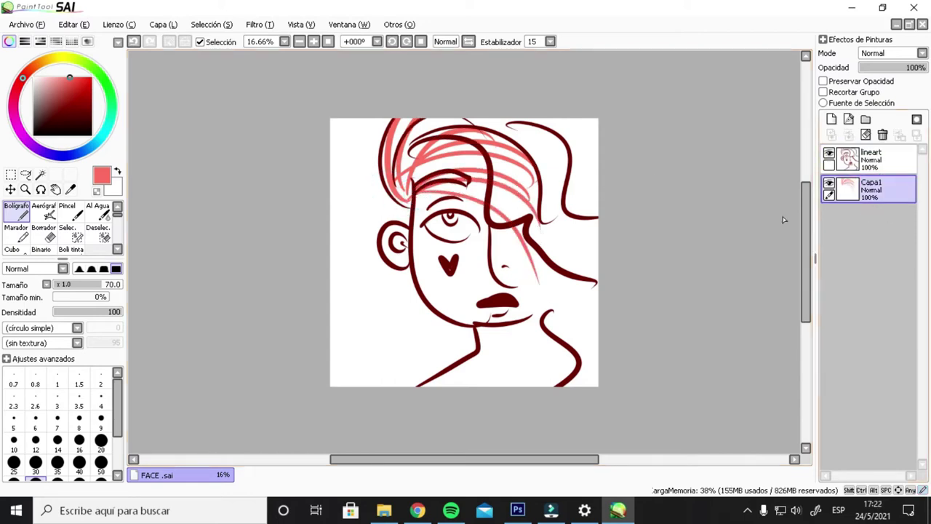
Fill the hair area in light red with brush size 120 on Capa1, and clear the layer's contents
{"action": "left_click", "coordinate": [102, 472]}
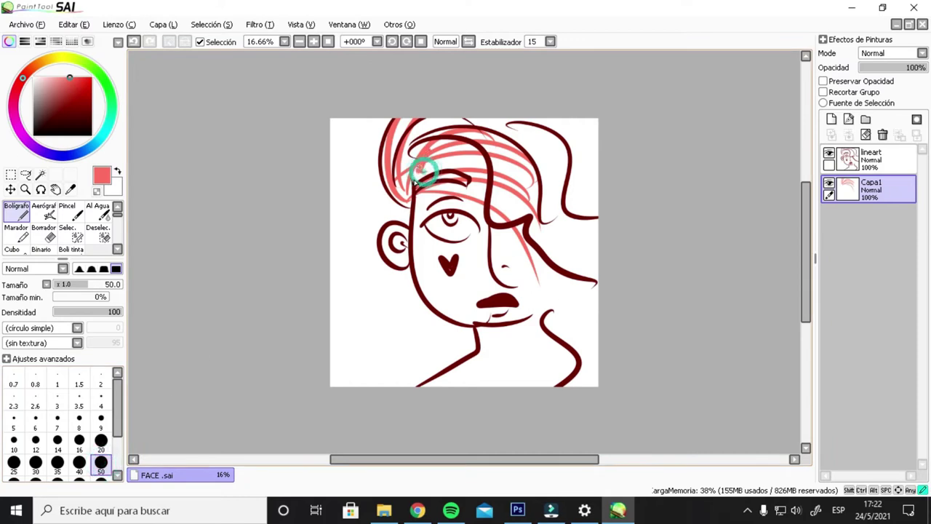
{"action": "left_click", "coordinate": [101, 479]}
{"action": "key", "text": "ctrl+s"}
{"action": "mouse_move", "coordinate": [389, 151]}
{"action": "left_mouse_down"}
{"action": "mouse_move", "coordinate": [421, 107]}
{"action": "mouse_move", "coordinate": [407, 190]}
{"action": "mouse_move", "coordinate": [434, 110]}
{"action": "mouse_move", "coordinate": [401, 188]}
{"action": "mouse_move", "coordinate": [449, 114]}
{"action": "mouse_move", "coordinate": [409, 187]}
{"action": "mouse_move", "coordinate": [476, 138]}
{"action": "mouse_move", "coordinate": [406, 186]}
{"action": "mouse_move", "coordinate": [515, 190]}
{"action": "mouse_move", "coordinate": [419, 176]}
{"action": "mouse_move", "coordinate": [561, 237]}
{"action": "mouse_move", "coordinate": [459, 183]}
{"action": "mouse_move", "coordinate": [419, 179]}
{"action": "mouse_move", "coordinate": [558, 231]}
{"action": "mouse_move", "coordinate": [571, 260]}
{"action": "mouse_move", "coordinate": [543, 242]}
{"action": "left_mouse_up"}
{"action": "mouse_move", "coordinate": [464, 166]}
{"action": "left_mouse_down"}
{"action": "mouse_move", "coordinate": [510, 141]}
{"action": "mouse_move", "coordinate": [542, 145]}
{"action": "left_mouse_up"}
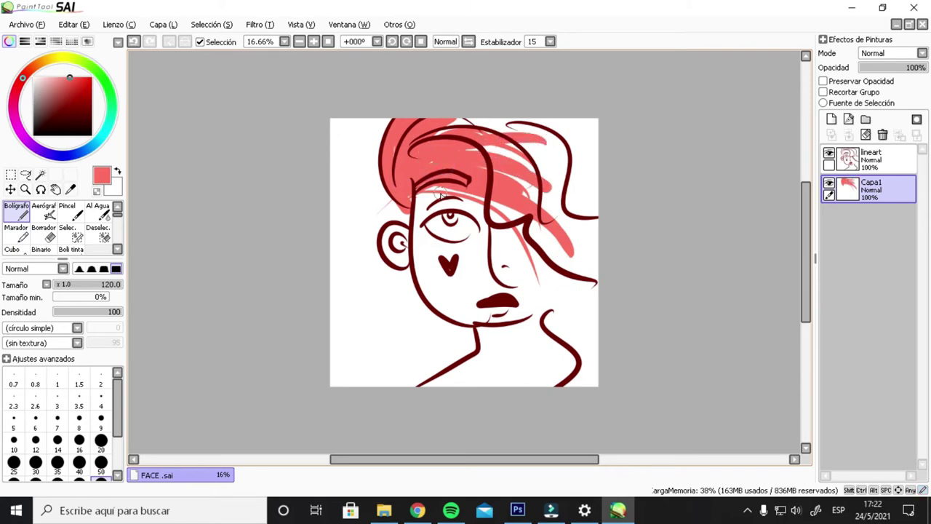
{"action": "mouse_move", "coordinate": [463, 123]}
{"action": "left_mouse_down"}
{"action": "mouse_move", "coordinate": [412, 145]}
{"action": "mouse_move", "coordinate": [453, 114]}
{"action": "mouse_move", "coordinate": [396, 173]}
{"action": "mouse_move", "coordinate": [540, 134]}
{"action": "mouse_move", "coordinate": [409, 174]}
{"action": "mouse_move", "coordinate": [568, 184]}
{"action": "mouse_move", "coordinate": [474, 150]}
{"action": "mouse_move", "coordinate": [567, 205]}
{"action": "mouse_move", "coordinate": [469, 153]}
{"action": "mouse_move", "coordinate": [571, 222]}
{"action": "mouse_move", "coordinate": [458, 164]}
{"action": "mouse_move", "coordinate": [582, 248]}
{"action": "mouse_move", "coordinate": [498, 198]}
{"action": "mouse_move", "coordinate": [495, 217]}
{"action": "mouse_move", "coordinate": [542, 214]}
{"action": "mouse_move", "coordinate": [499, 211]}
{"action": "mouse_move", "coordinate": [548, 223]}
{"action": "mouse_move", "coordinate": [533, 228]}
{"action": "mouse_move", "coordinate": [594, 283]}
{"action": "mouse_move", "coordinate": [530, 224]}
{"action": "mouse_move", "coordinate": [599, 266]}
{"action": "left_mouse_up"}
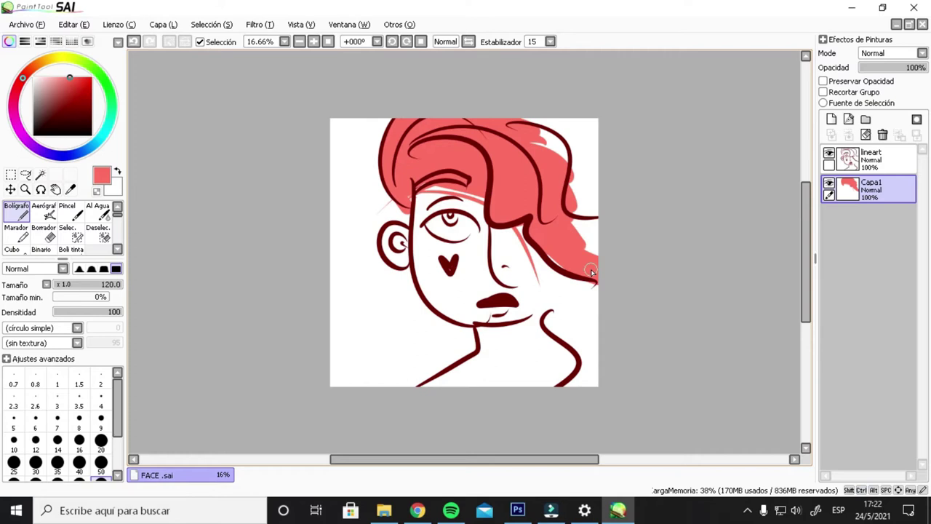
{"action": "left_click", "coordinate": [865, 134]}
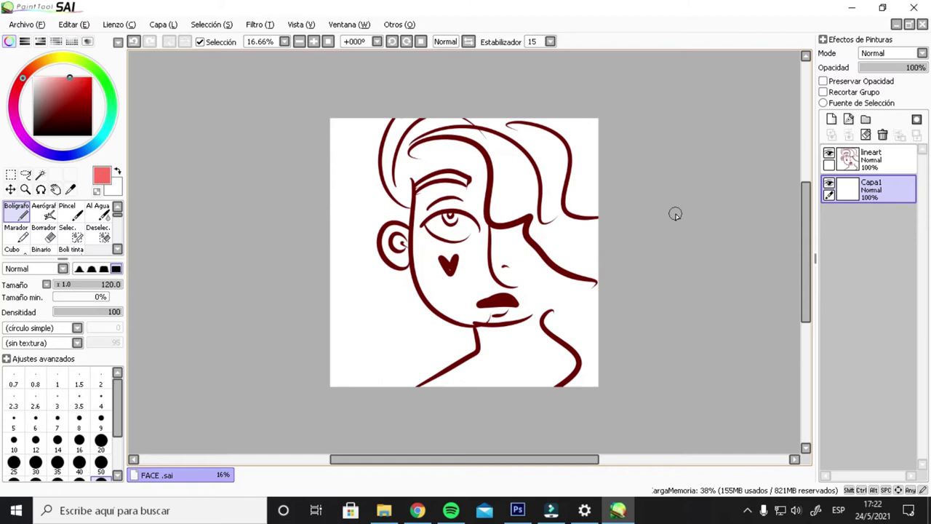
Select the entire lineart layer, move the drawing slightly to the left on the canvas, and deselect it
{"action": "left_click", "coordinate": [871, 159]}
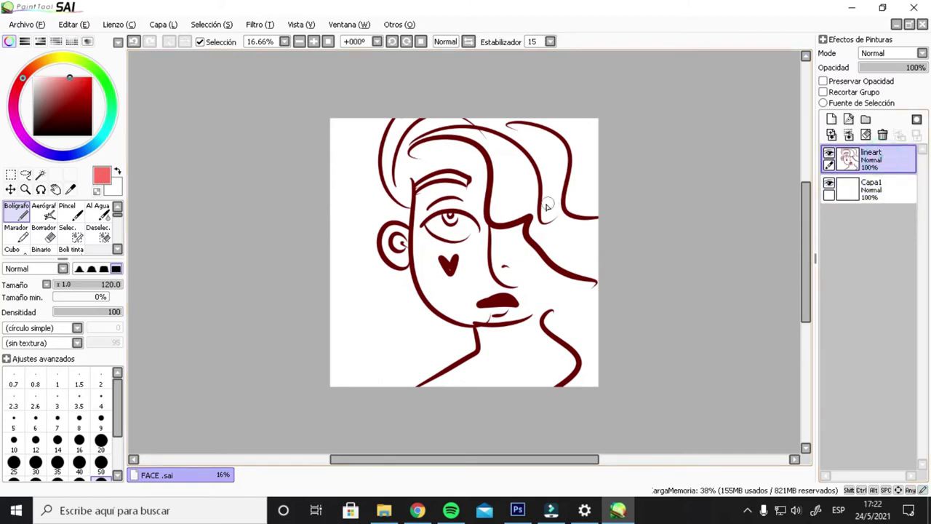
{"action": "key", "text": "ctrl+a"}
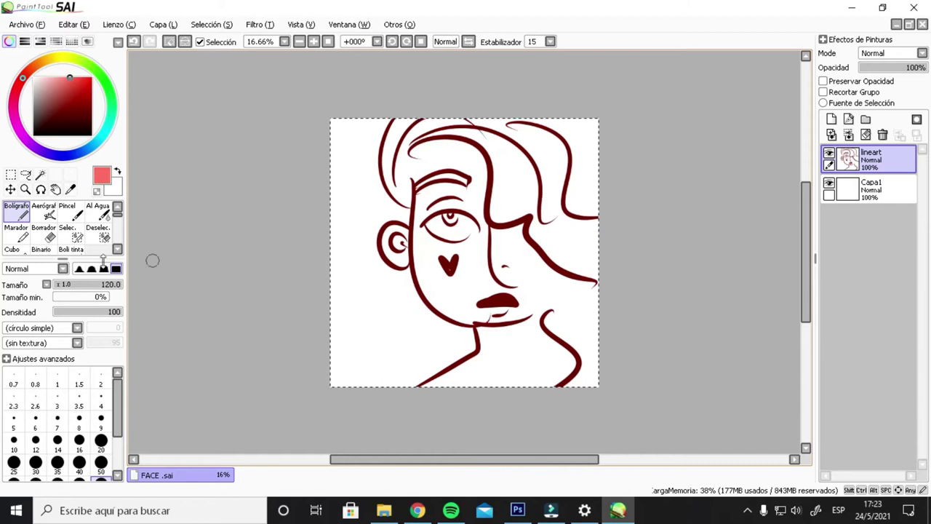
{"action": "left_click", "coordinate": [11, 189]}
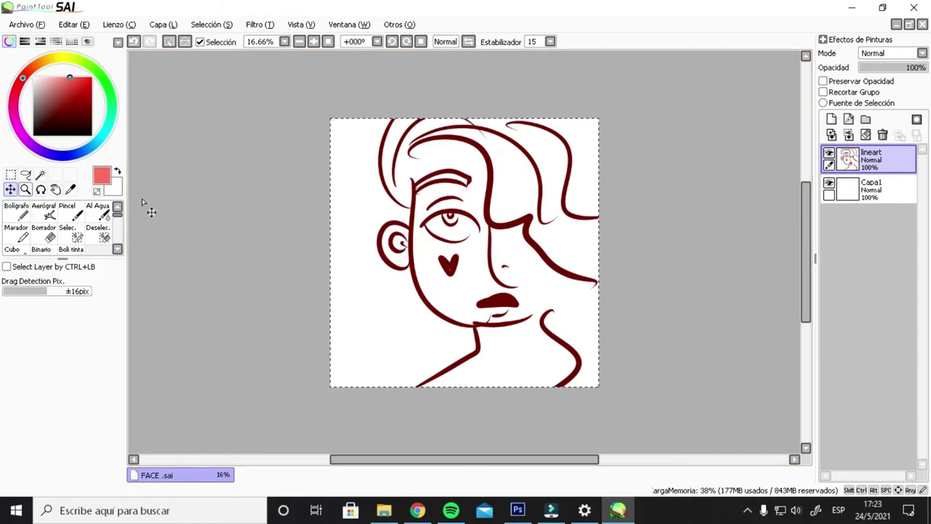
{"action": "left_click_drag", "start_coordinate": [461, 224], "coordinate": [432, 237]}
{"action": "left_click_drag", "start_coordinate": [435, 218], "coordinate": [442, 246]}
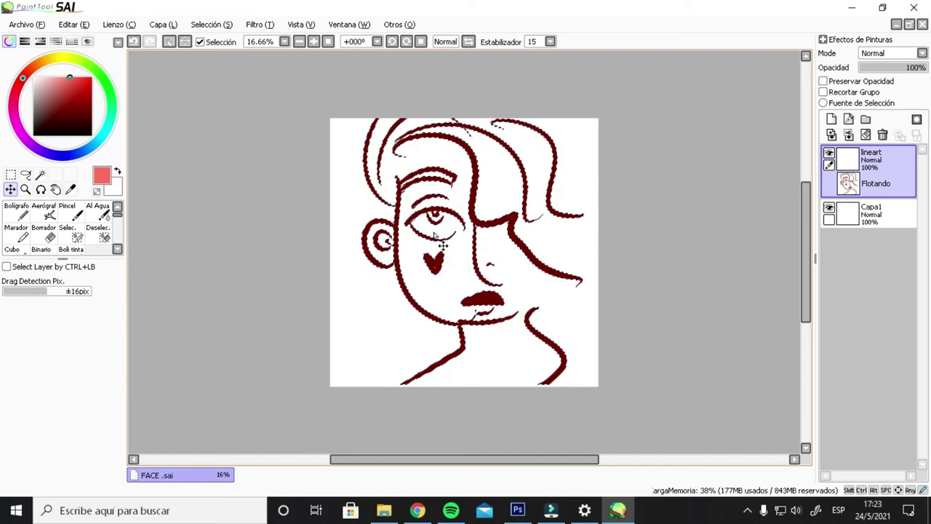
{"action": "key", "text": "ctrl+d"}
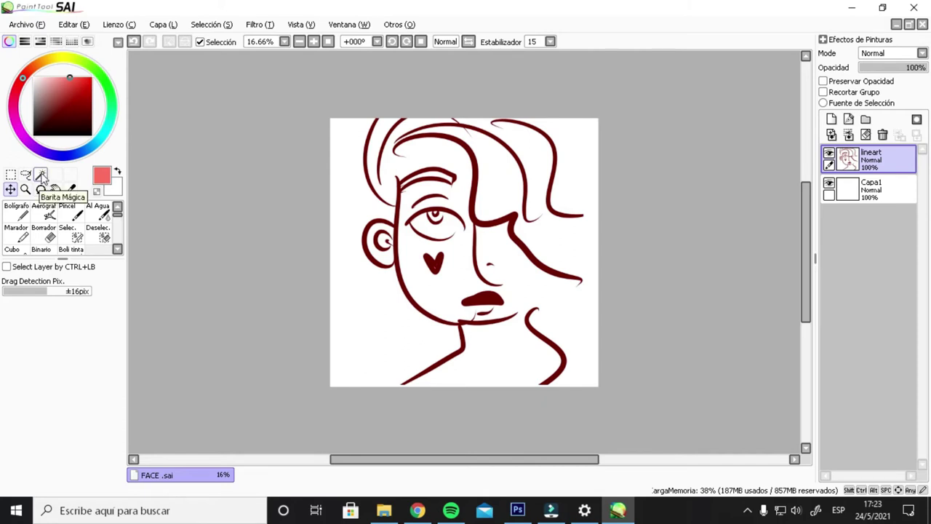
Try the magic wand on the lineart layer's face outline, eye, hair strand and empty background, and remove the selection
{"action": "left_click", "coordinate": [41, 176]}
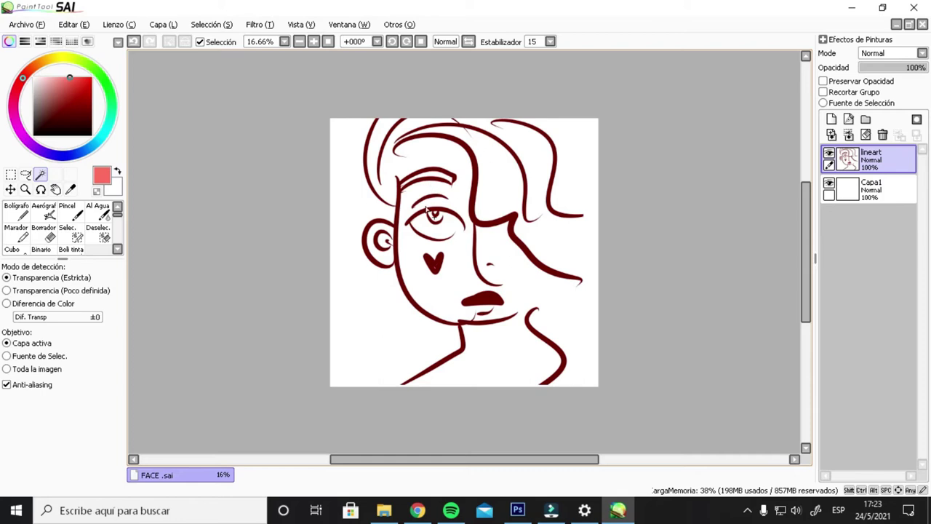
{"action": "left_click", "coordinate": [398, 220]}
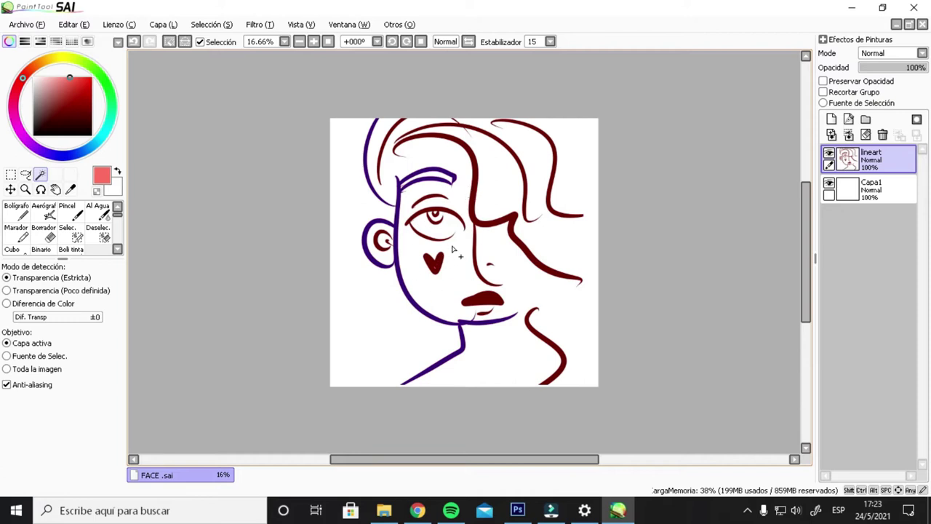
{"action": "left_click", "coordinate": [450, 215]}
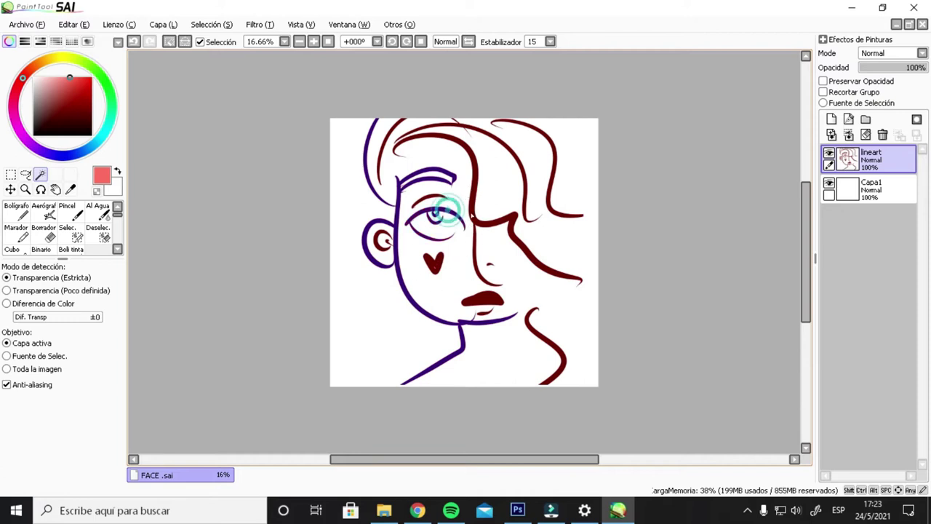
{"action": "left_click", "coordinate": [477, 224]}
{"action": "left_click", "coordinate": [435, 196]}
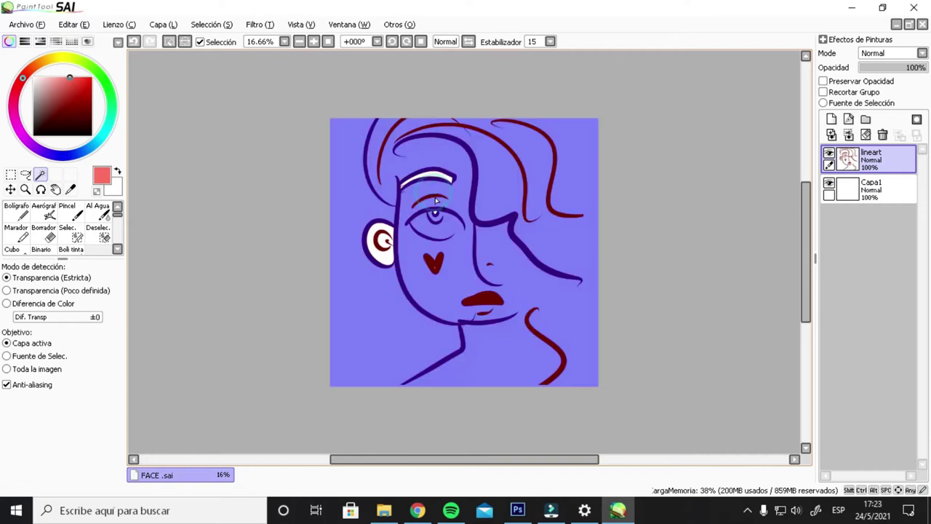
{"action": "key", "text": "ctrl+i"}
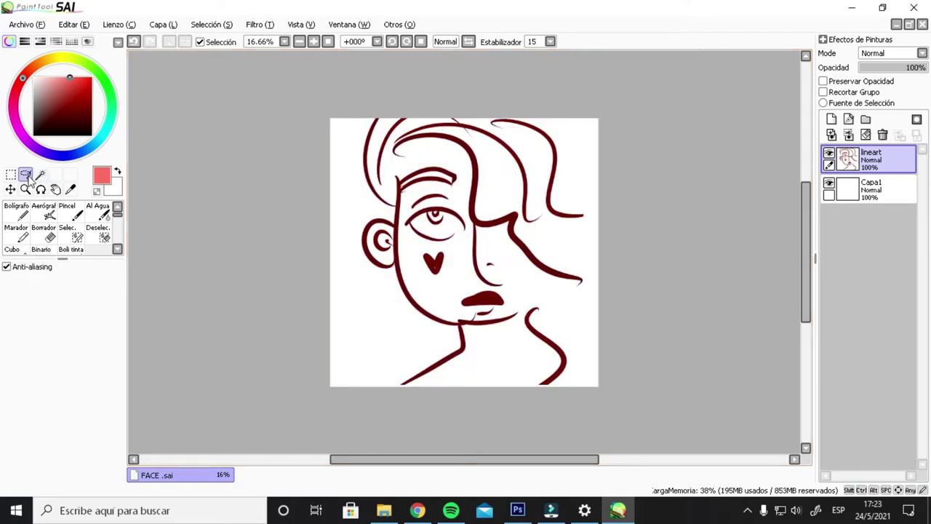
Lasso the heart on the cheek, enlarge it proportionally with Transform, and deselect it
{"action": "mouse_move", "coordinate": [418, 256]}
{"action": "left_mouse_down"}
{"action": "mouse_move", "coordinate": [463, 275]}
{"action": "mouse_move", "coordinate": [461, 254]}
{"action": "mouse_move", "coordinate": [414, 251]}
{"action": "left_mouse_up"}
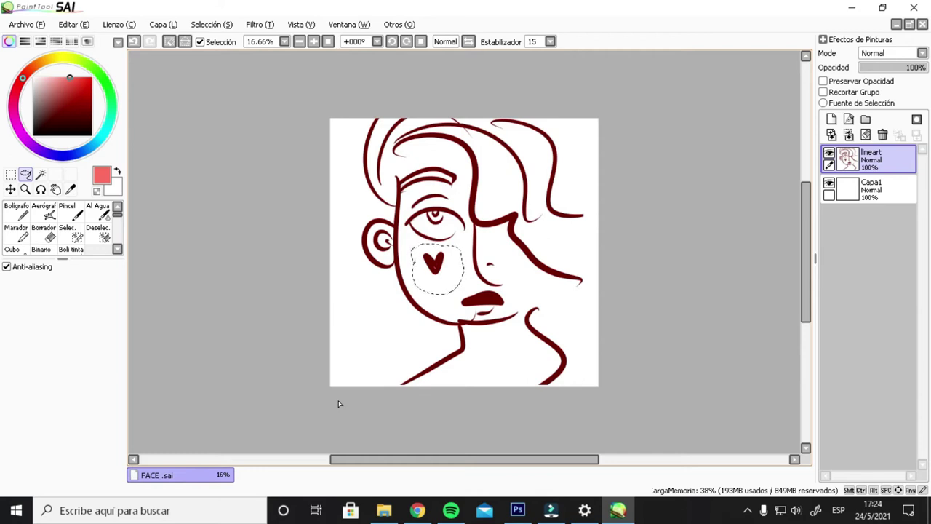
{"action": "key", "text": "ctrl+t"}
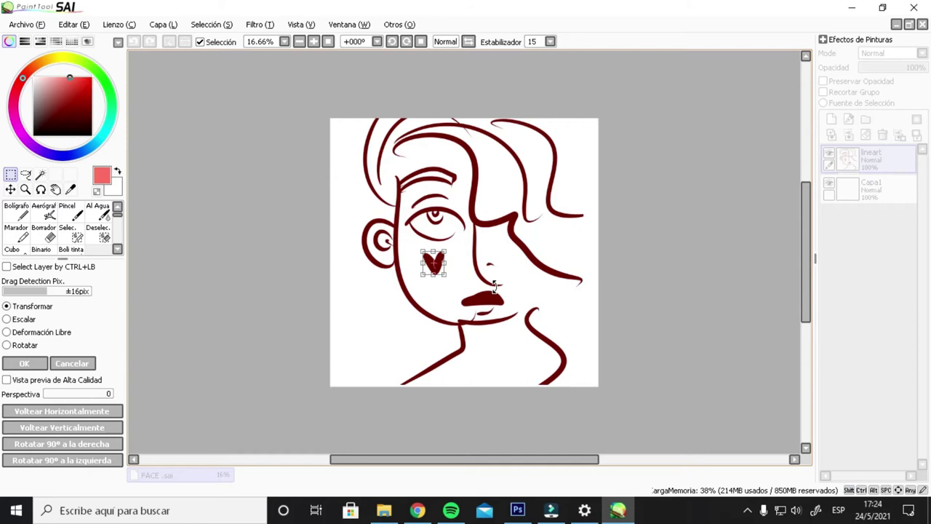
{"action": "key", "text": "shift"}
{"action": "left_click_drag", "start_coordinate": [445, 274], "coordinate": [451, 299]}
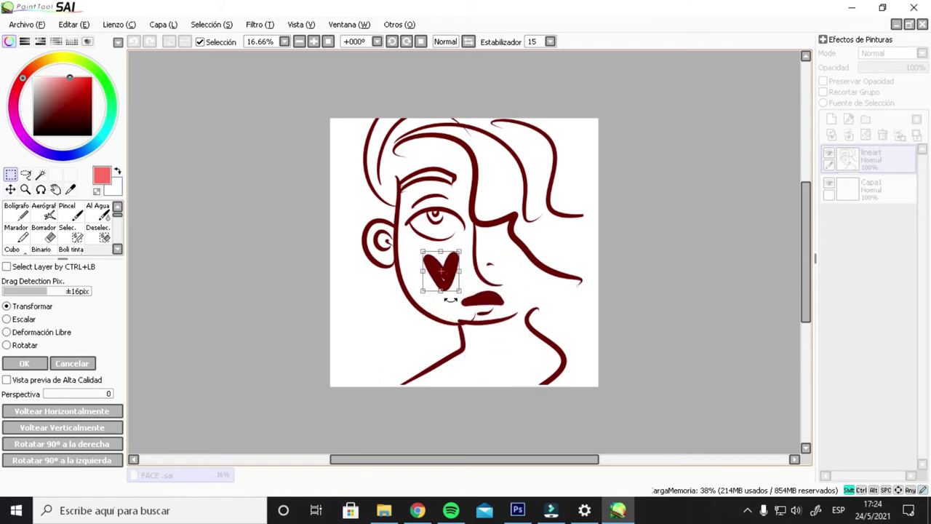
{"action": "key", "text": "Return"}
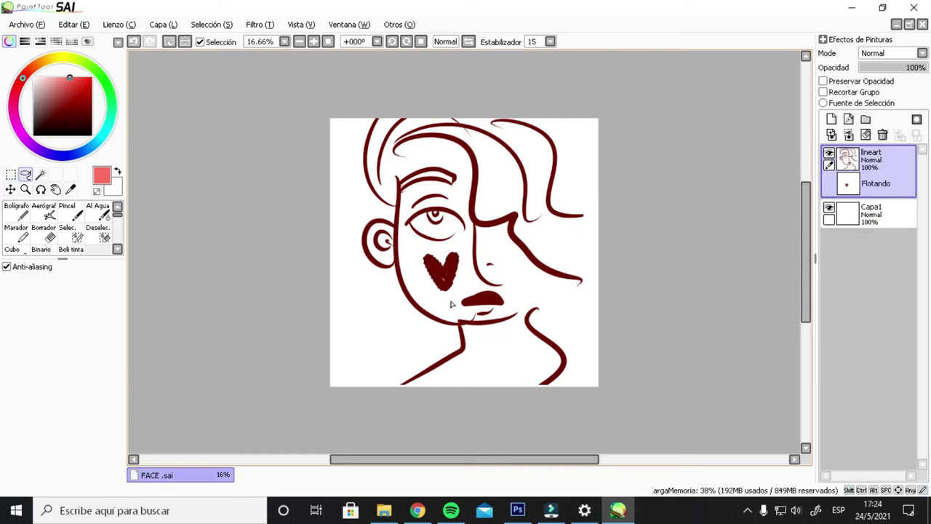
{"action": "key", "text": "ctrl+d"}
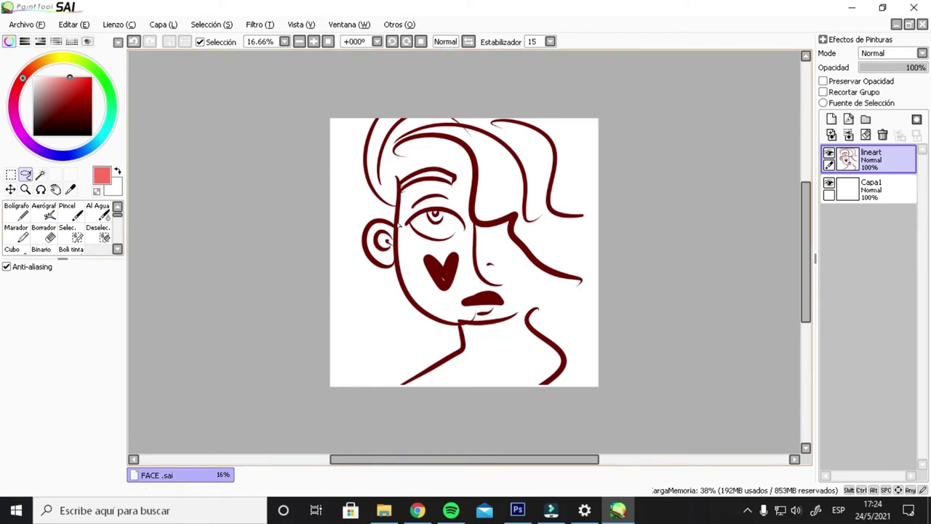
Shift the whole lineart drawing around the canvas, leaving it slightly further to the left
{"action": "mouse_move", "coordinate": [401, 234]}
{"action": "left_mouse_down"}
{"action": "mouse_move", "coordinate": [446, 225]}
{"action": "mouse_move", "coordinate": [395, 228]}
{"action": "left_mouse_up"}
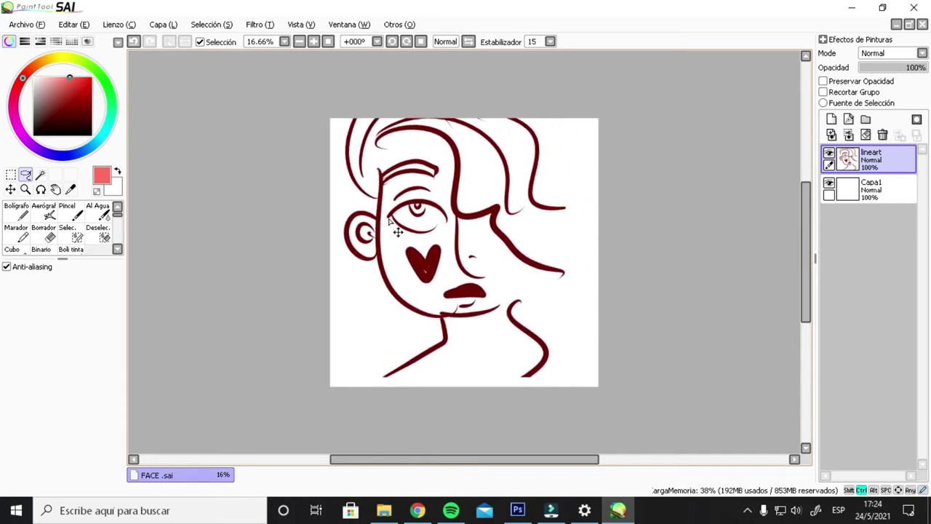
{"action": "left_click_drag", "start_coordinate": [429, 182], "coordinate": [442, 192]}
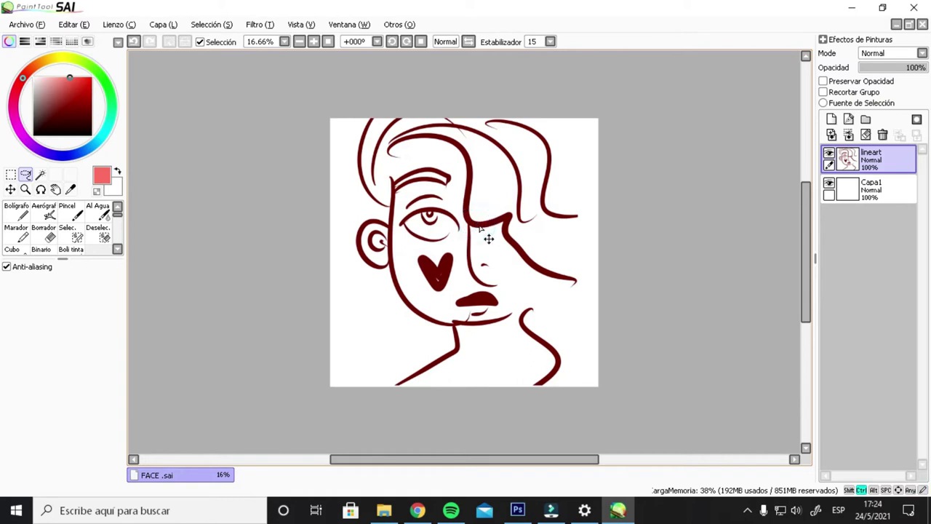
{"action": "mouse_move", "coordinate": [473, 191]}
{"action": "left_mouse_down"}
{"action": "mouse_move", "coordinate": [502, 179]}
{"action": "mouse_move", "coordinate": [468, 197]}
{"action": "mouse_move", "coordinate": [482, 195]}
{"action": "left_mouse_up"}
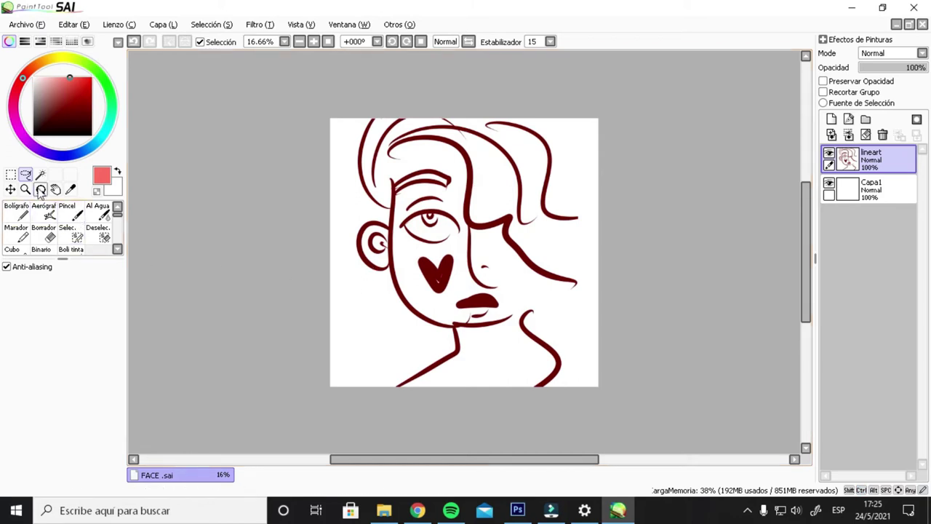
Lasso the heart on the cheek, cut it from the lineart layer, and paste it onto its own layer
{"action": "mouse_move", "coordinate": [426, 251]}
{"action": "left_mouse_down"}
{"action": "mouse_move", "coordinate": [404, 269]}
{"action": "mouse_move", "coordinate": [417, 293]}
{"action": "mouse_move", "coordinate": [457, 292]}
{"action": "left_mouse_up"}
{"action": "left_click_drag", "start_coordinate": [419, 252], "coordinate": [420, 253]}
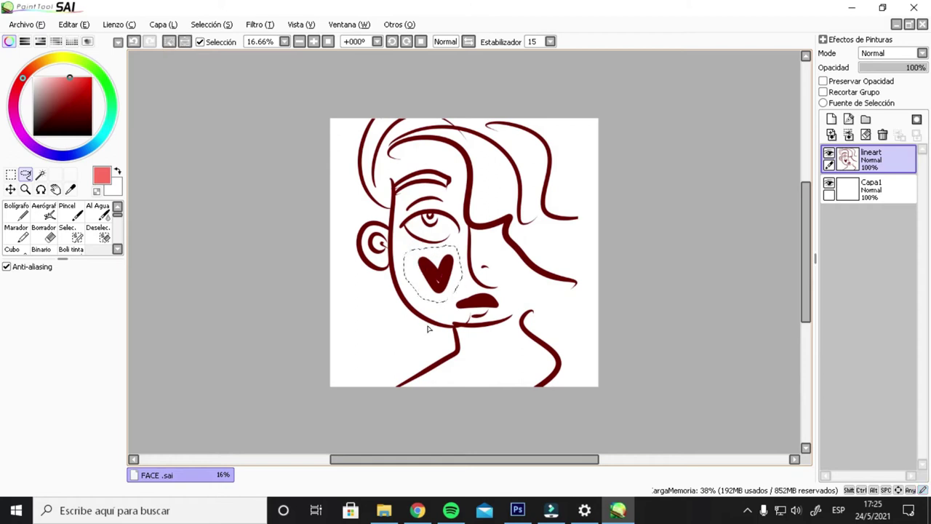
{"action": "key", "text": "ctrl+x"}
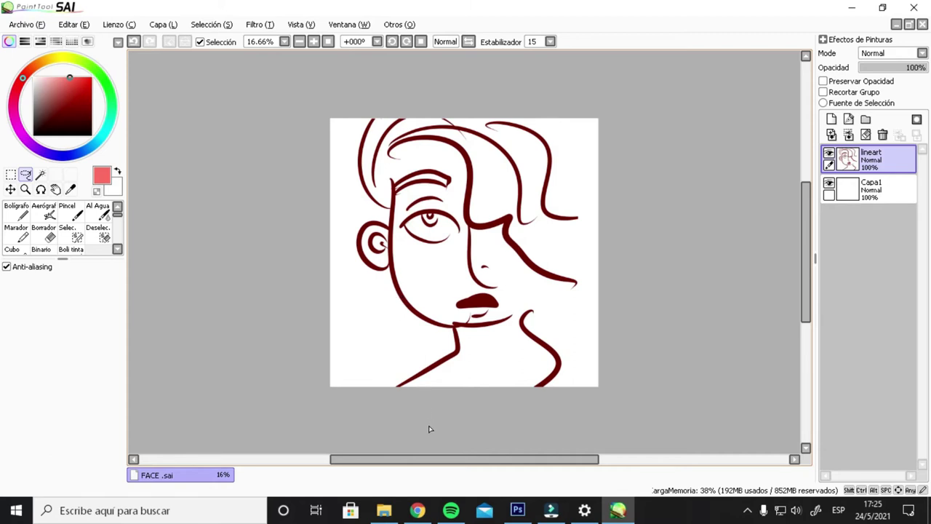
{"action": "key", "text": "ctrl+v"}
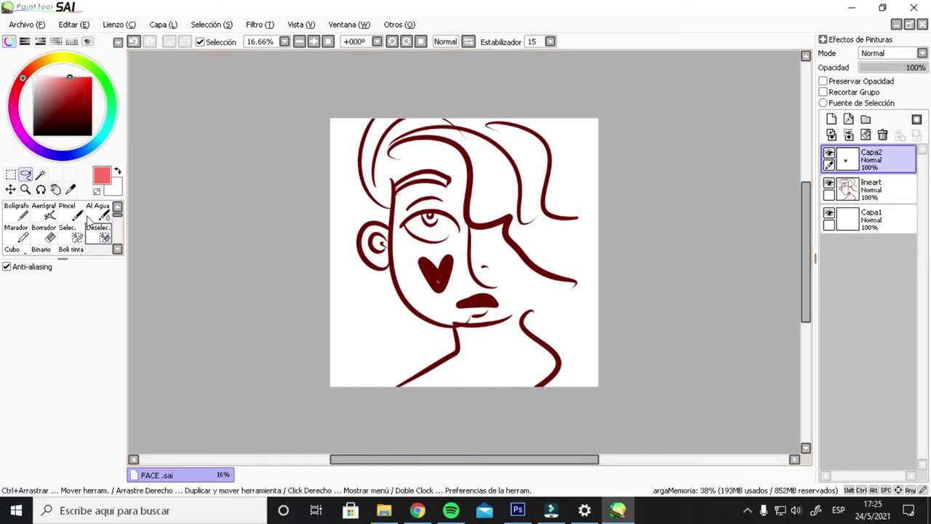
Lasso the heart on Capa2, copy and paste it as another layer, and deselect it
{"action": "mouse_move", "coordinate": [419, 249]}
{"action": "left_mouse_down"}
{"action": "mouse_move", "coordinate": [413, 298]}
{"action": "mouse_move", "coordinate": [462, 288]}
{"action": "mouse_move", "coordinate": [456, 254]}
{"action": "mouse_move", "coordinate": [419, 249]}
{"action": "left_mouse_up"}
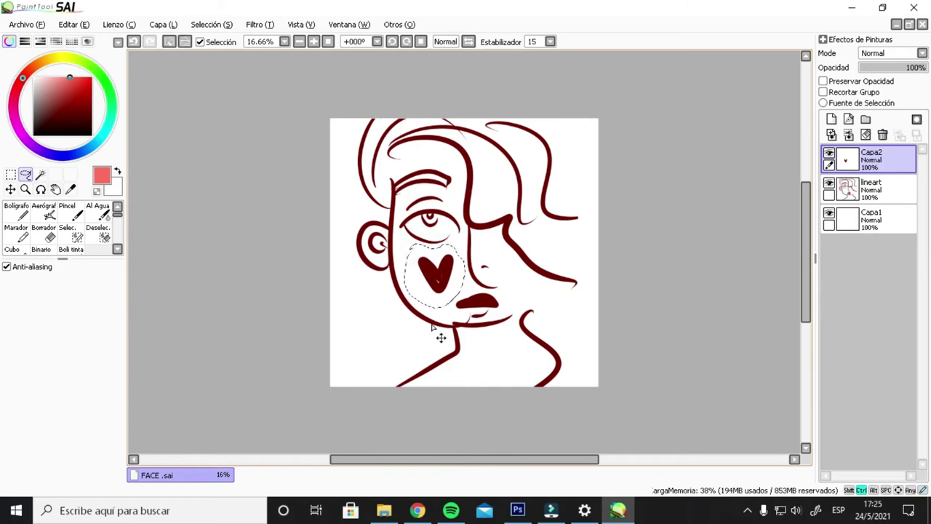
{"action": "key", "text": "ctrl+c"}
{"action": "key", "text": "ctrl+v"}
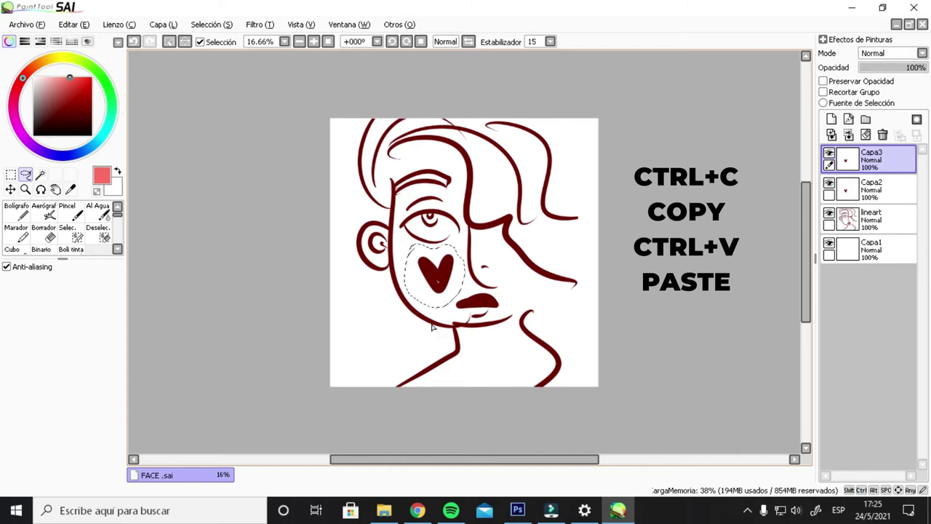
{"action": "key", "text": "ctrl"}
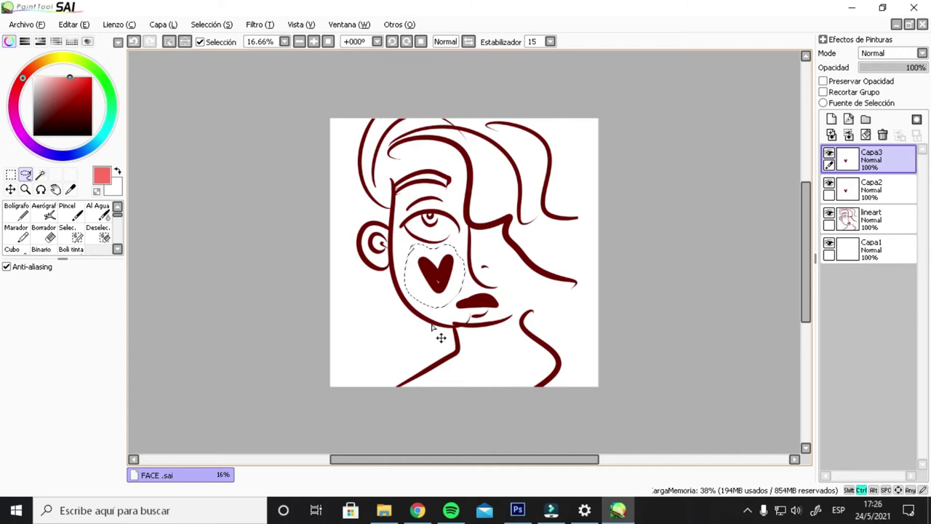
{"action": "key", "text": "ctrl+d"}
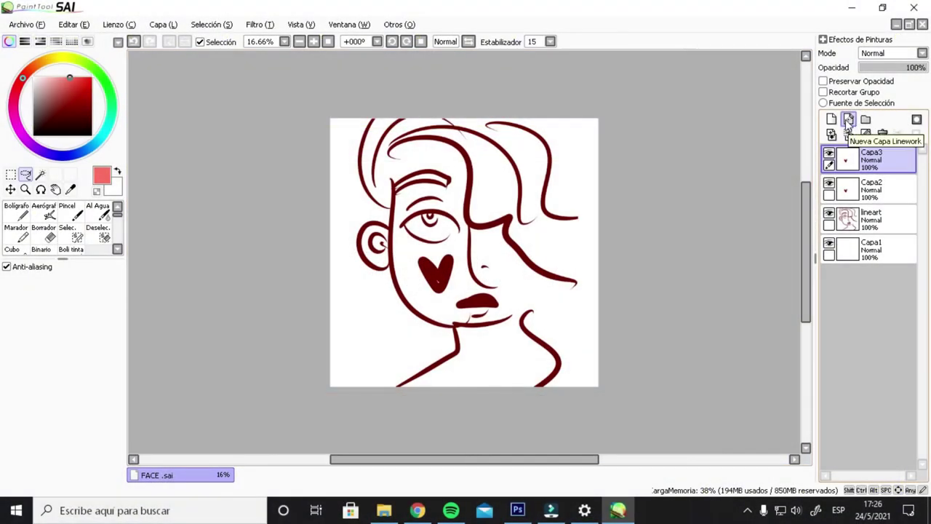
Create a linework layer and draw a triangle with an inner dividing line below the ear using the Line tool
{"action": "left_click", "coordinate": [848, 120]}
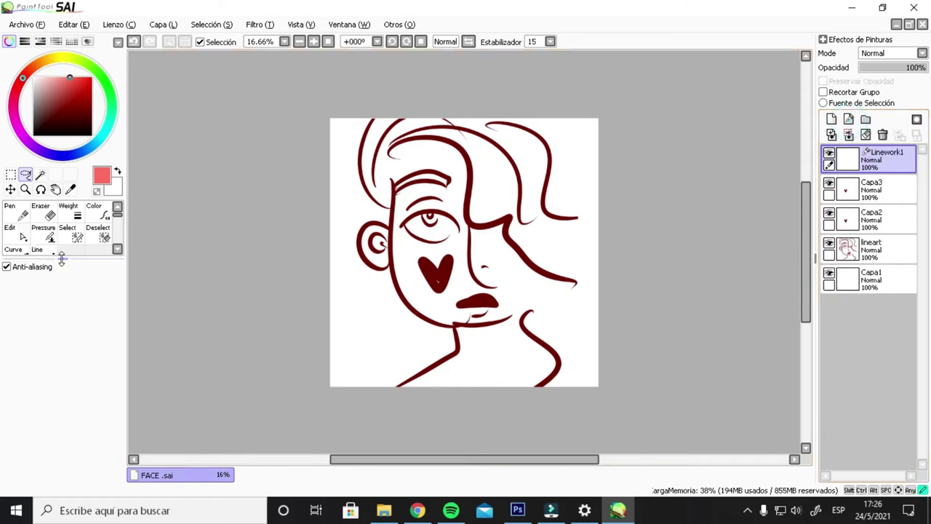
{"action": "left_click_drag", "start_coordinate": [62, 258], "coordinate": [62, 313]}
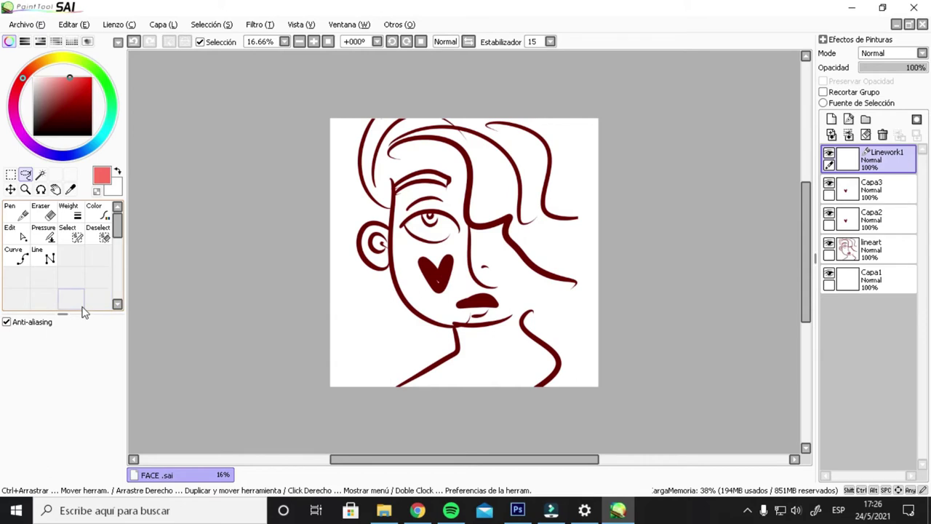
{"action": "left_click", "coordinate": [48, 257]}
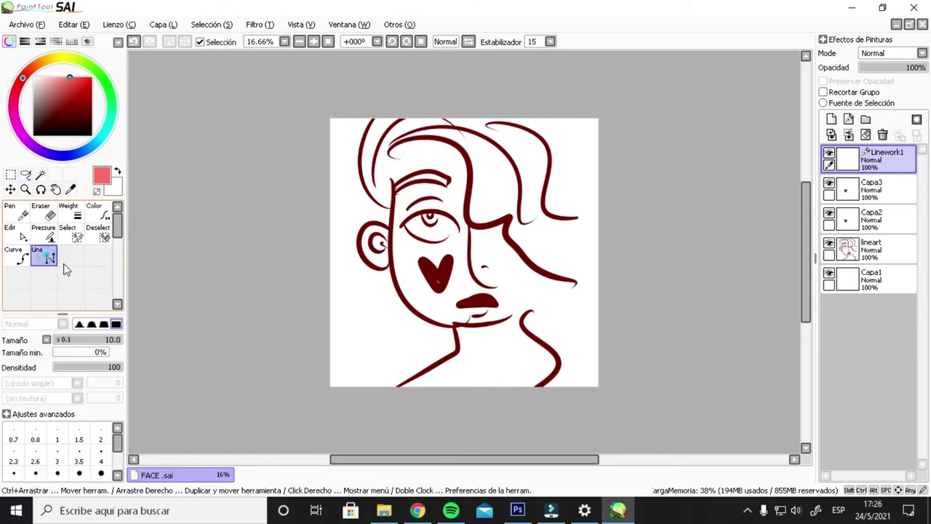
{"action": "left_click", "coordinate": [343, 275]}
{"action": "left_click", "coordinate": [392, 328]}
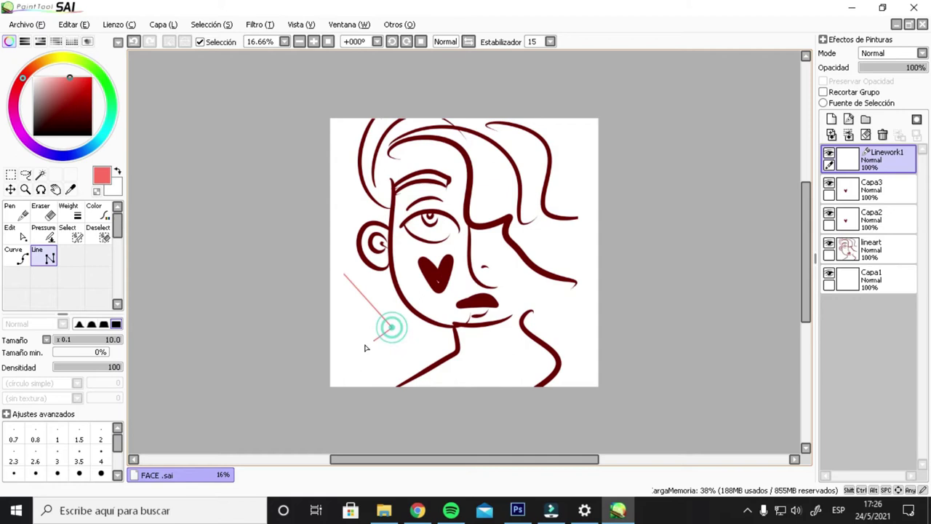
{"action": "left_click", "coordinate": [342, 364]}
{"action": "left_click", "coordinate": [345, 277]}
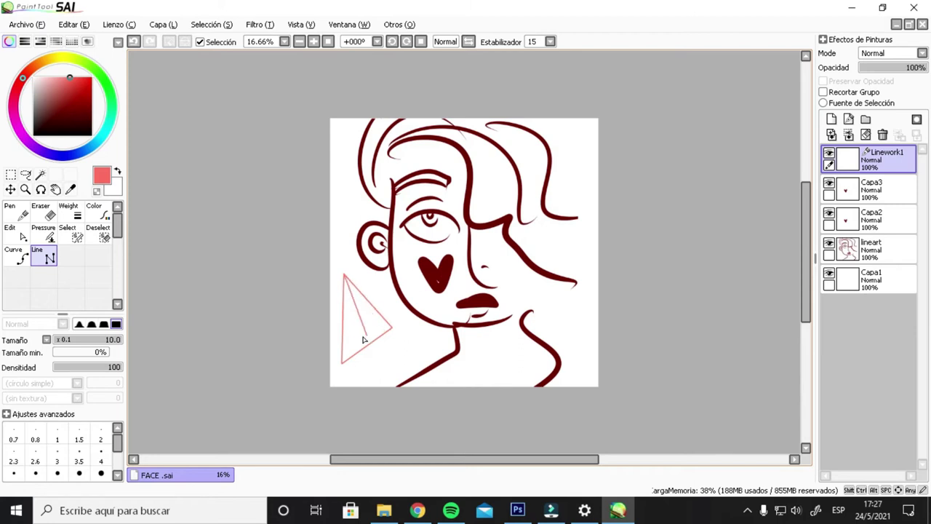
{"action": "left_click", "coordinate": [365, 346]}
Pull the triangle's overlapping top control points apart with the linework Edit tool, opening the shape
{"action": "left_click", "coordinate": [15, 211]}
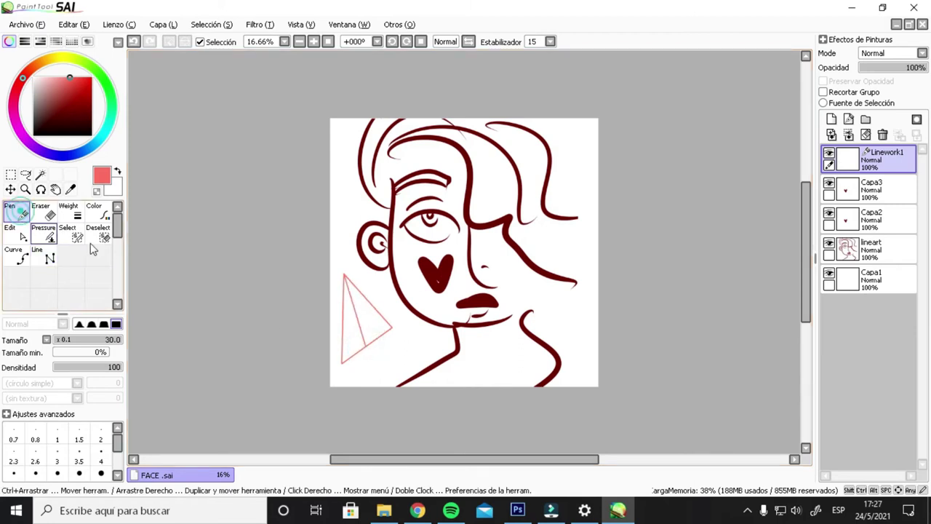
{"action": "left_click", "coordinate": [17, 233]}
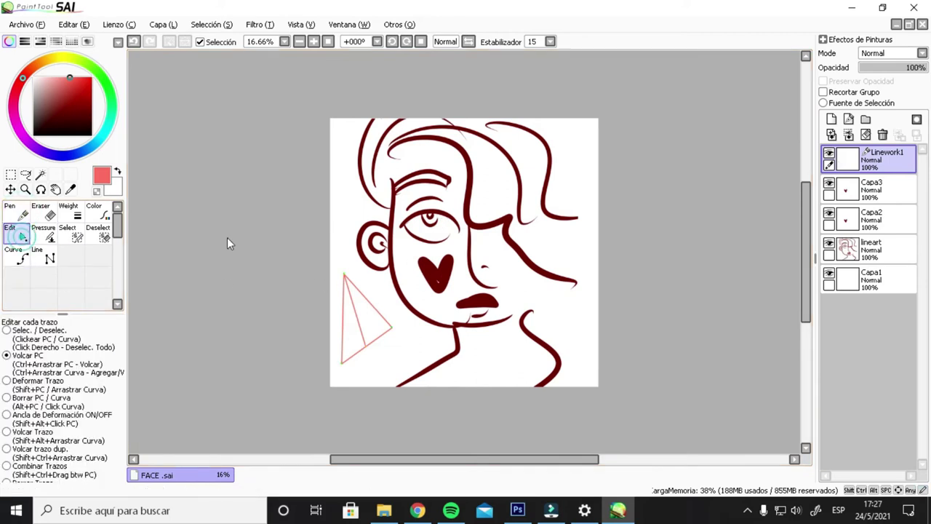
{"action": "scroll", "coordinate": [357, 282], "scroll_direction": "up", "scroll_amount": 5}
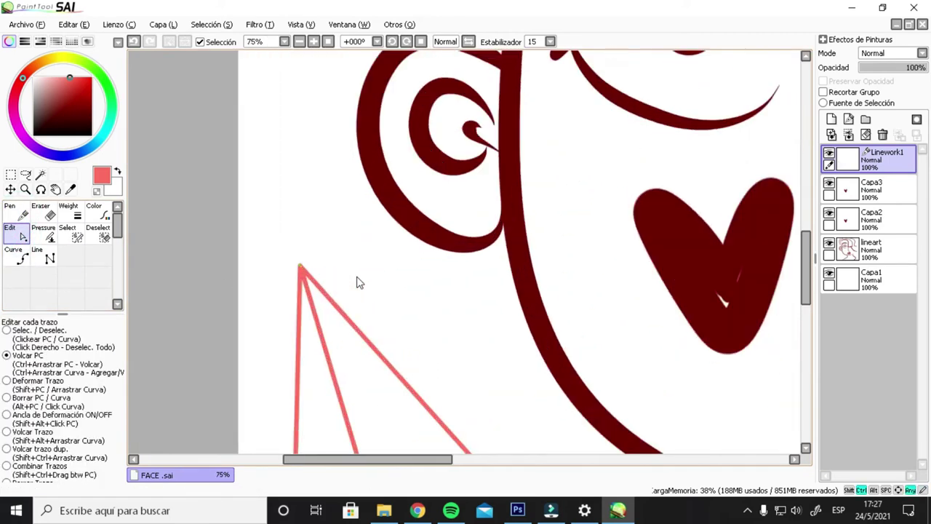
{"action": "mouse_move", "coordinate": [280, 262]}
{"action": "left_mouse_down"}
{"action": "mouse_move", "coordinate": [310, 165]}
{"action": "mouse_move", "coordinate": [205, 183]}
{"action": "left_mouse_up"}
{"action": "left_click_drag", "start_coordinate": [282, 266], "coordinate": [340, 202]}
{"action": "right_click", "coordinate": [295, 258]}
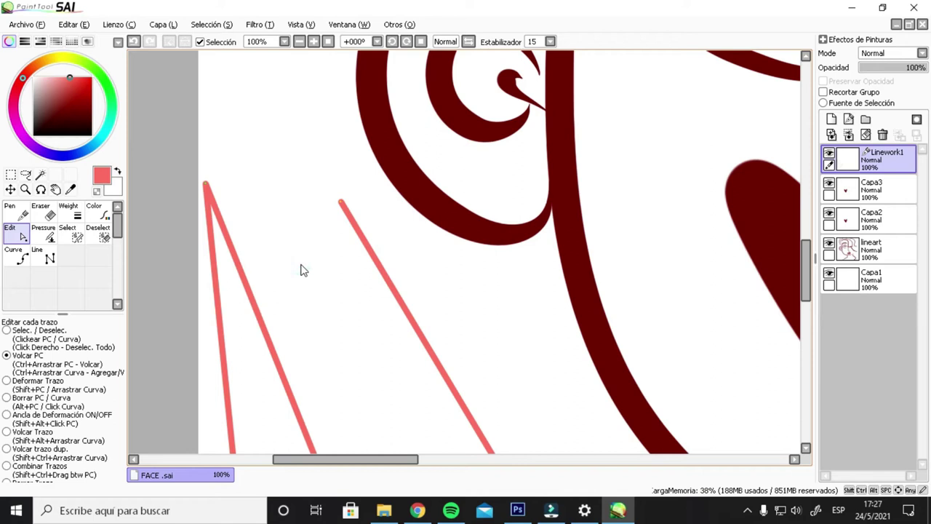
{"action": "scroll", "coordinate": [304, 270], "scroll_direction": "down", "scroll_amount": 2}
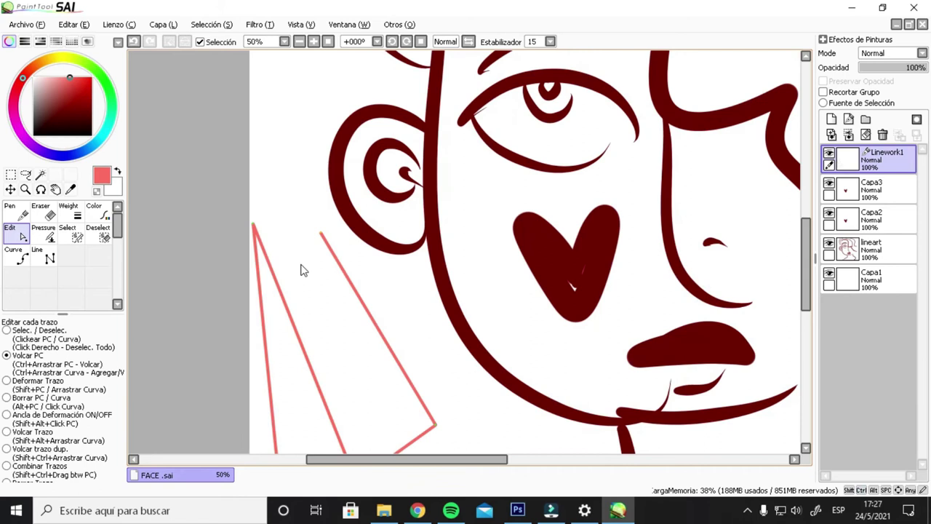
{"action": "scroll", "coordinate": [304, 269], "scroll_direction": "down", "scroll_amount": 1}
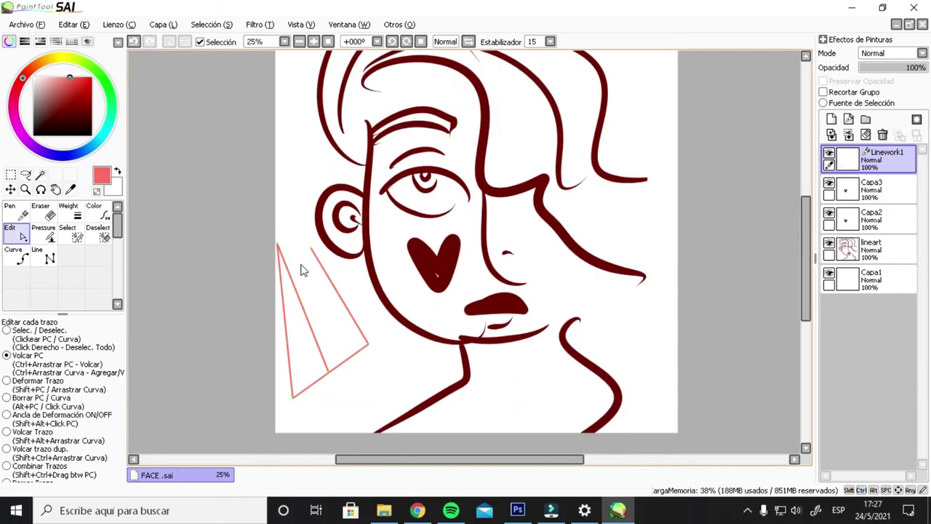
Draw a closed circle from curve points above the ear using the linework Curve tool
{"action": "left_click", "coordinate": [24, 259]}
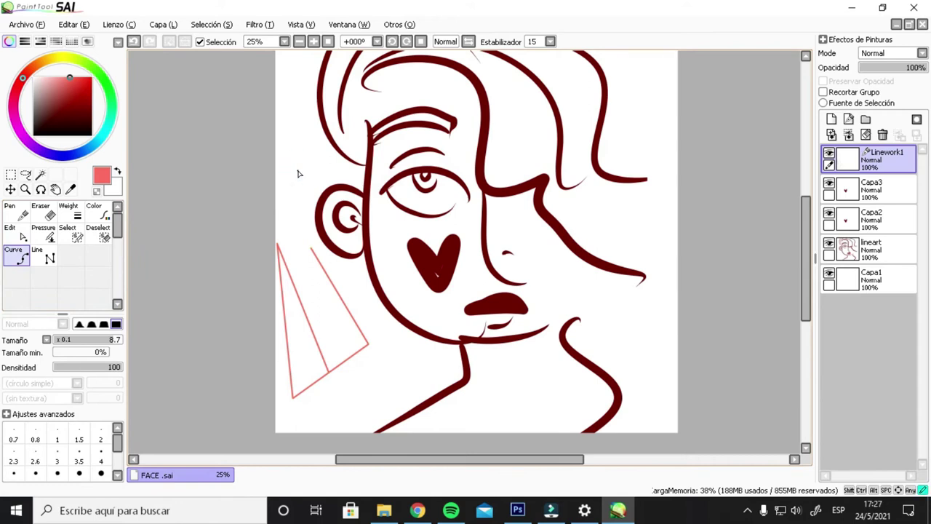
{"action": "key", "text": "ctrl+z"}
{"action": "left_click", "coordinate": [287, 193]}
{"action": "left_click", "coordinate": [289, 169]}
{"action": "left_click", "coordinate": [308, 150]}
{"action": "left_click", "coordinate": [341, 188]}
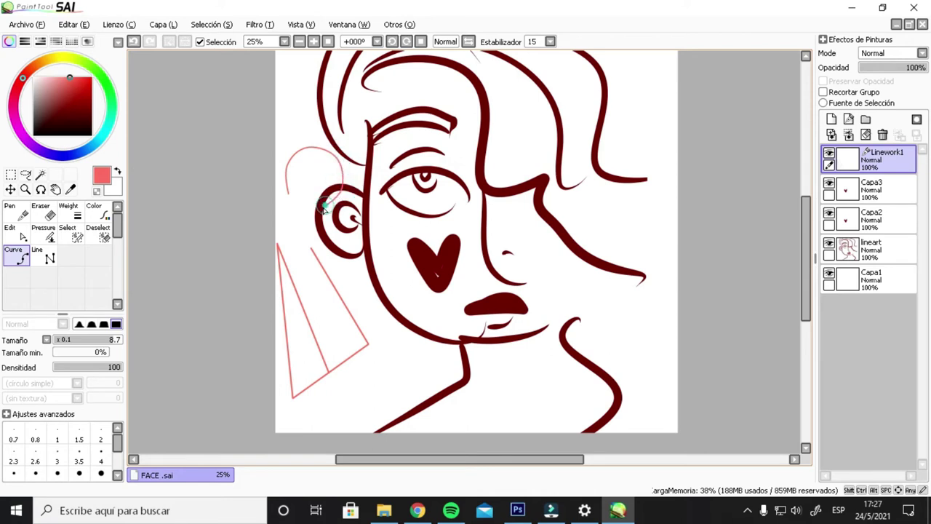
{"action": "left_click", "coordinate": [289, 195]}
Draw a freehand circle, two wavy lines and three long strokes across the face with the linework Pen, and delete the Linework1 layer
{"action": "left_click", "coordinate": [16, 213]}
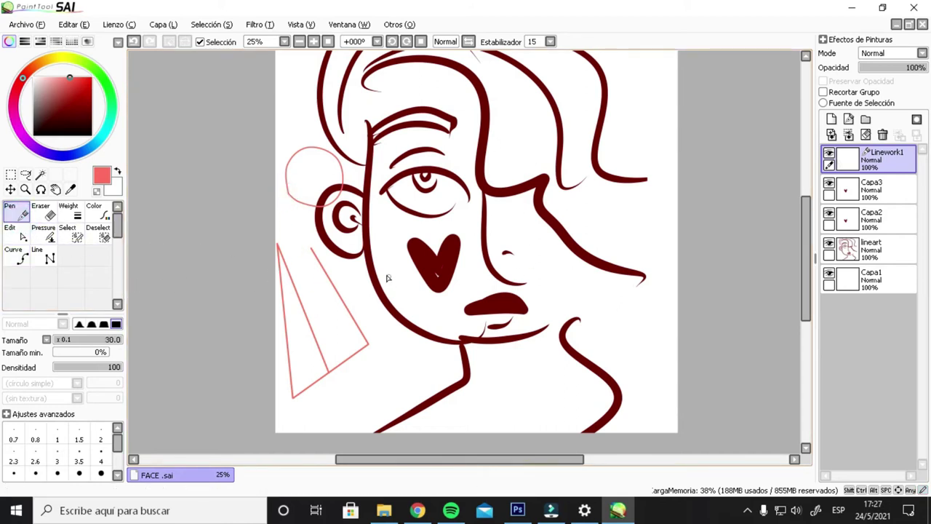
{"action": "left_click_drag", "start_coordinate": [384, 256], "coordinate": [371, 258]}
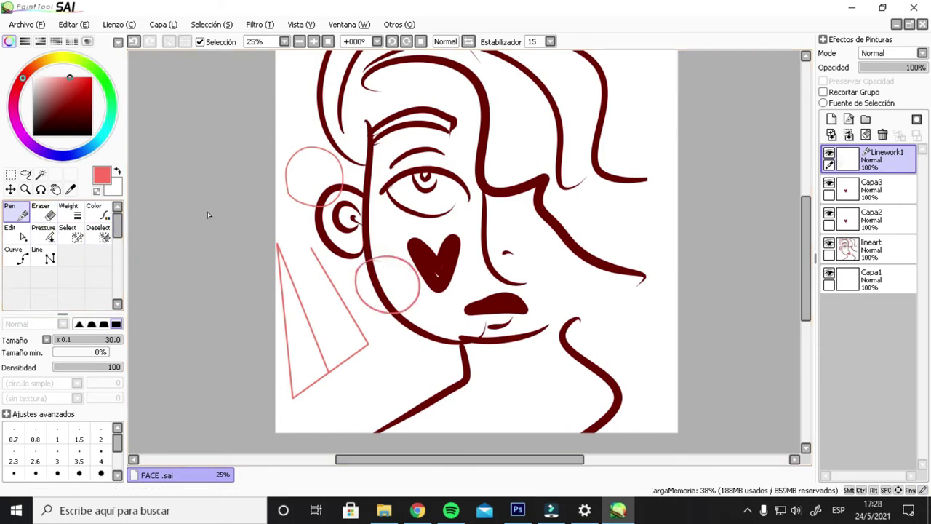
{"action": "left_click_drag", "start_coordinate": [291, 125], "coordinate": [468, 120]}
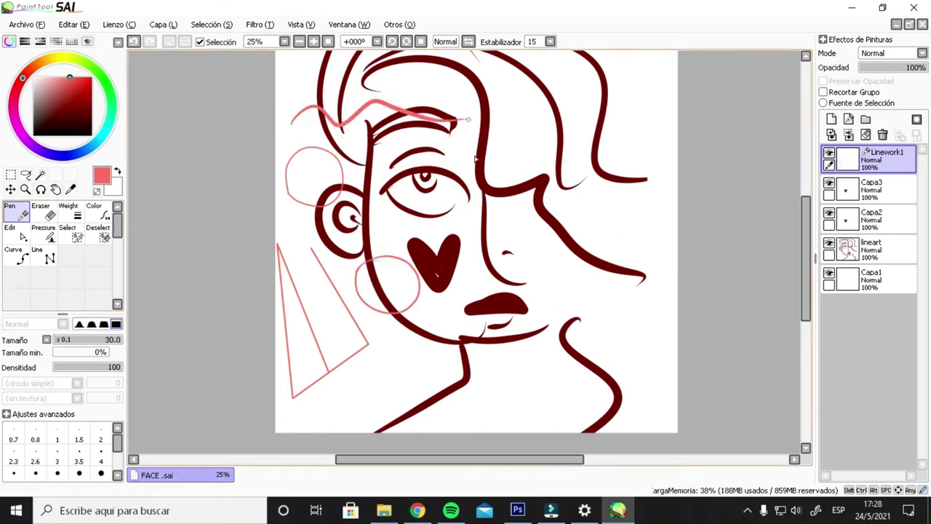
{"action": "mouse_move", "coordinate": [394, 218]}
{"action": "left_mouse_down"}
{"action": "mouse_move", "coordinate": [567, 217]}
{"action": "mouse_move", "coordinate": [676, 280]}
{"action": "left_mouse_up"}
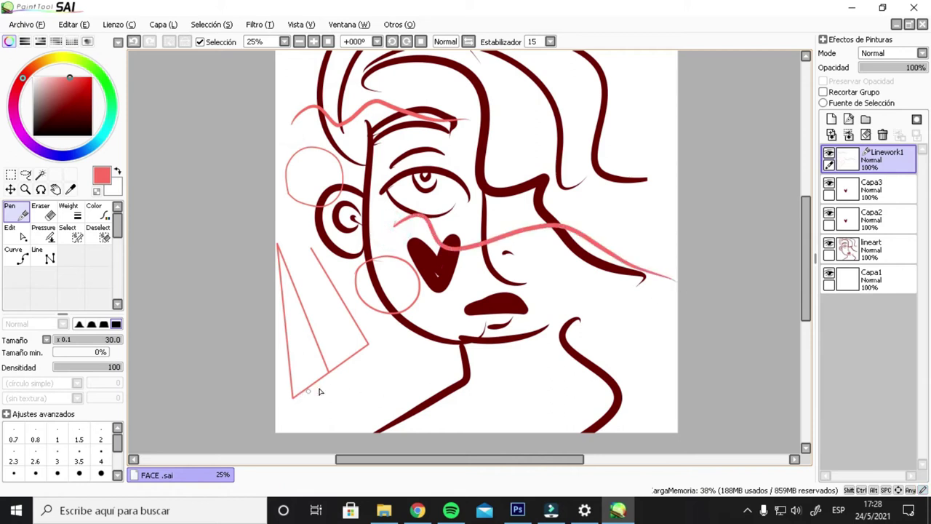
{"action": "left_click_drag", "start_coordinate": [318, 388], "coordinate": [638, 336]}
{"action": "left_click_drag", "start_coordinate": [364, 413], "coordinate": [677, 361]}
{"action": "left_click_drag", "start_coordinate": [339, 393], "coordinate": [599, 357]}
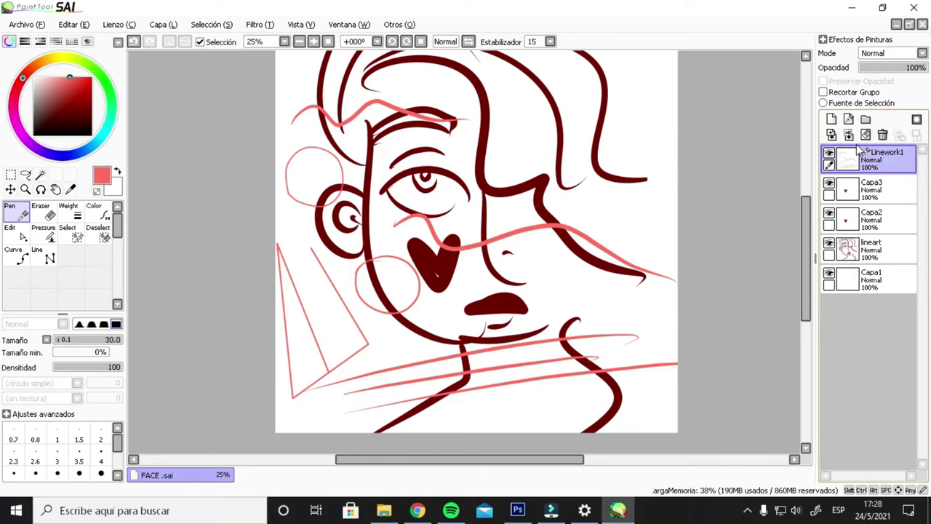
{"action": "mouse_move", "coordinate": [880, 151]}
{"action": "left_mouse_down"}
{"action": "mouse_move", "coordinate": [874, 144]}
{"action": "mouse_move", "coordinate": [888, 142]}
{"action": "mouse_move", "coordinate": [882, 135]}
{"action": "left_mouse_up"}
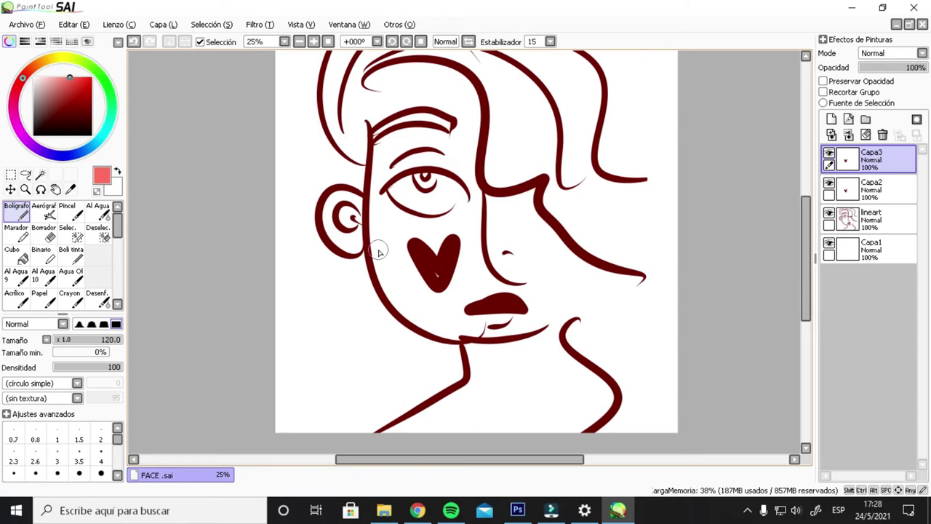
Mirror the canvas view horizontally to check the drawing, and restore its normal orientation
{"action": "key", "text": "h"}
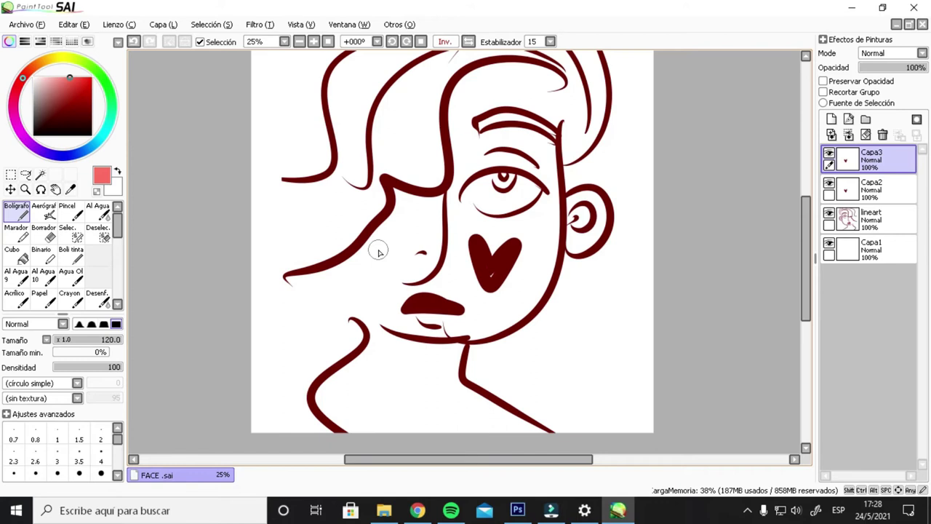
{"action": "key", "text": "h"}
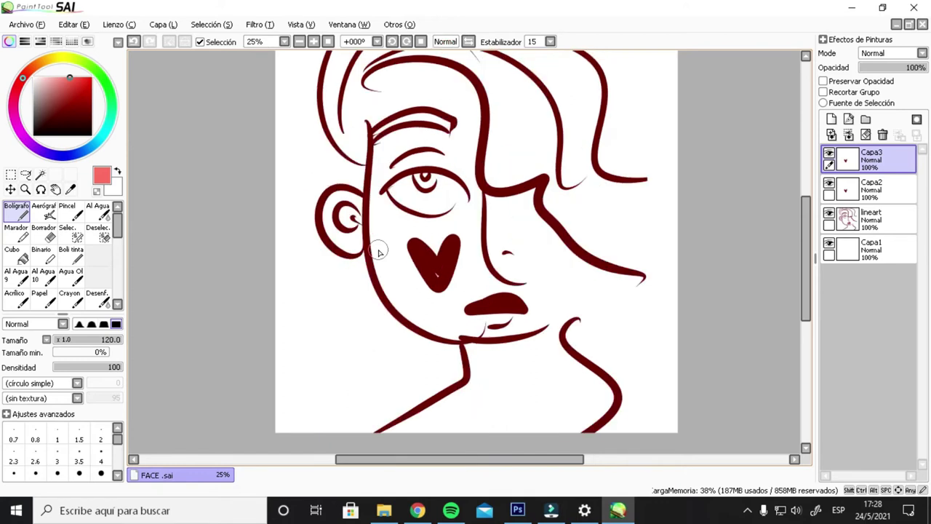
{"action": "key", "text": "h"}
{"action": "key", "text": "h"}
Rotate the canvas view counter-clockwise in increments and reset its angle to 0°
{"action": "left_click", "coordinate": [405, 42]}
{"action": "left_click", "coordinate": [405, 42]}
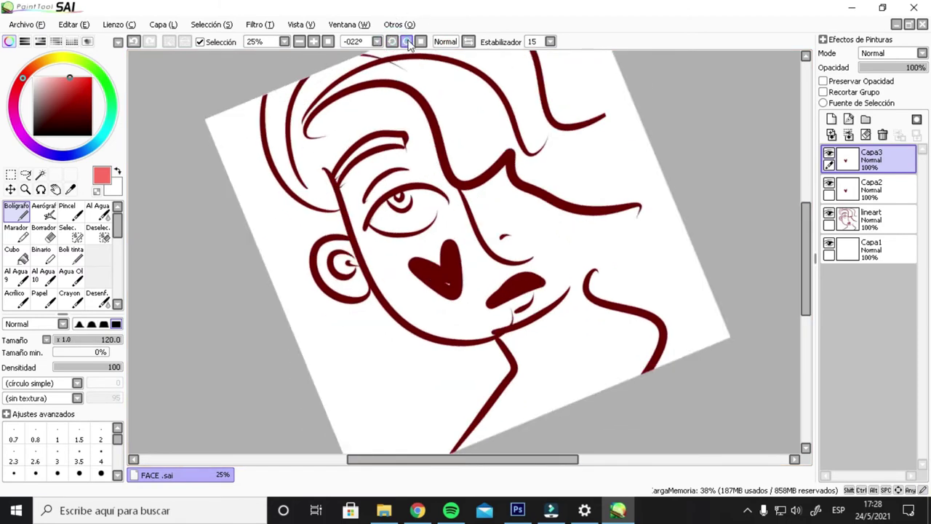
{"action": "left_click", "coordinate": [406, 42]}
{"action": "left_click", "coordinate": [421, 41]}
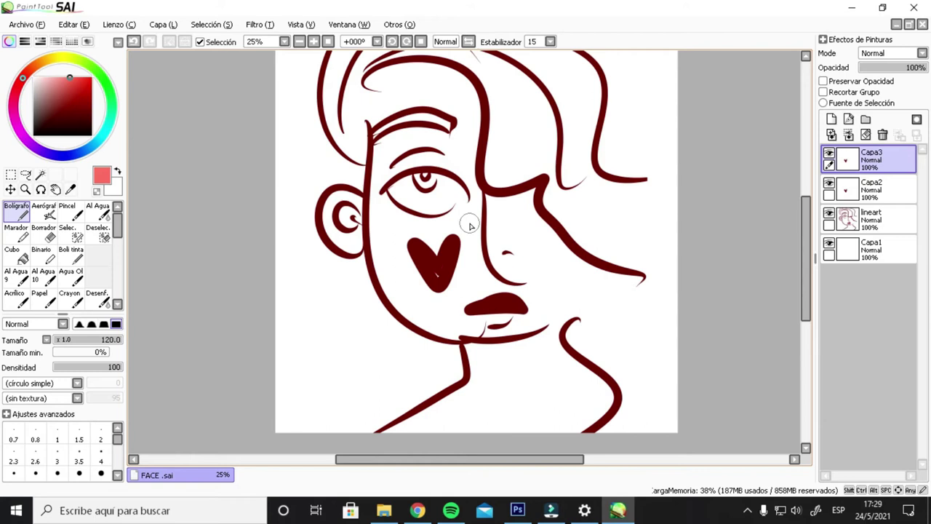
Spin the canvas view repeatedly counter-clockwise through full turns, ending upright at 0°
{"action": "key", "text": "Delete"}
{"action": "key", "text": "Delete"}
{"action": "key", "text": "Delete"}
{"action": "key", "text": "Delete"}
{"action": "key", "text": "Delete"}
{"action": "key", "text": "Delete"}
{"action": "key", "text": "Delete"}
{"action": "key", "text": "Delete"}
{"action": "key", "text": "Delete"}
{"action": "key", "text": "Delete"}
{"action": "key", "text": "Delete"}
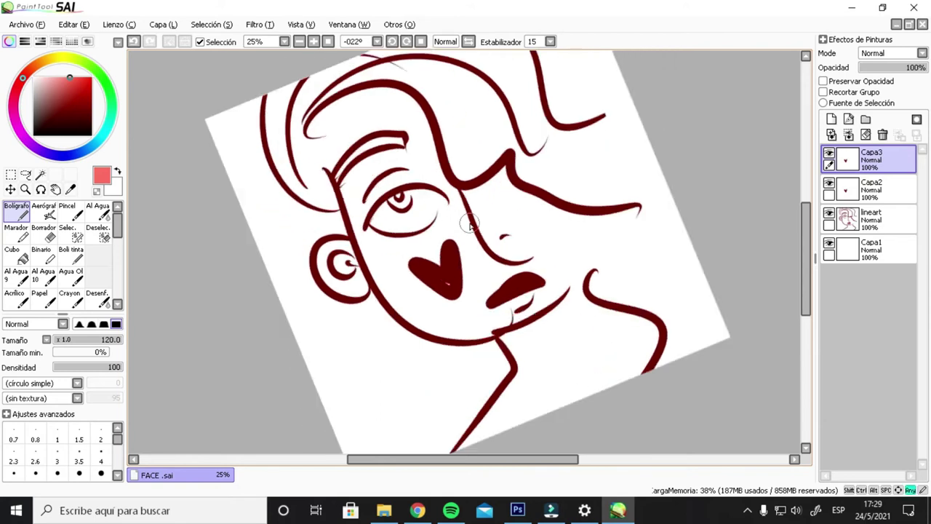
{"action": "key", "text": "Delete"}
{"action": "key", "text": "Delete"}
{"action": "key", "text": "Delete"}
{"action": "key", "text": "Delete"}
{"action": "key", "text": "Delete"}
{"action": "key", "text": "Delete"}
{"action": "key", "text": "Delete"}
{"action": "key", "text": "Delete"}
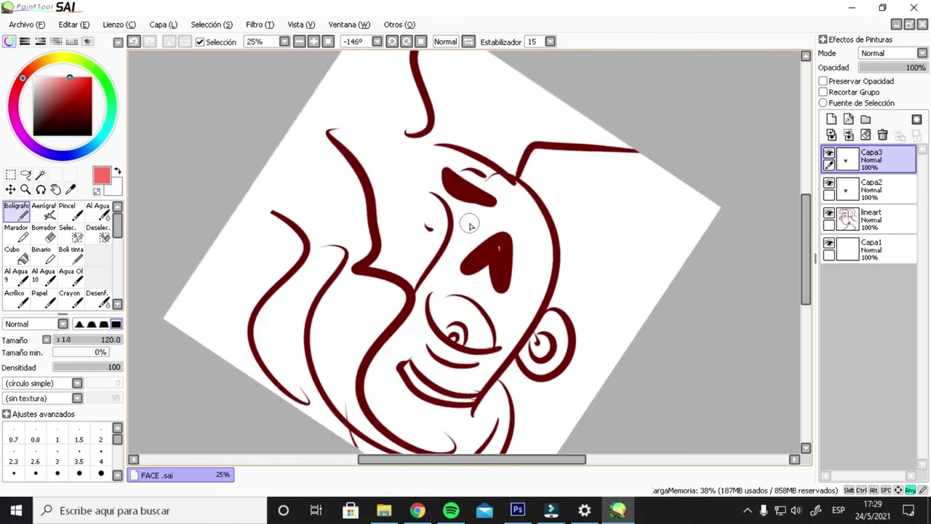
{"action": "key", "text": "Delete"}
{"action": "key", "text": "Delete"}
{"action": "key", "text": "Delete"}
{"action": "key", "text": "Delete"}
{"action": "key", "text": "Delete"}
{"action": "key", "text": "Delete"}
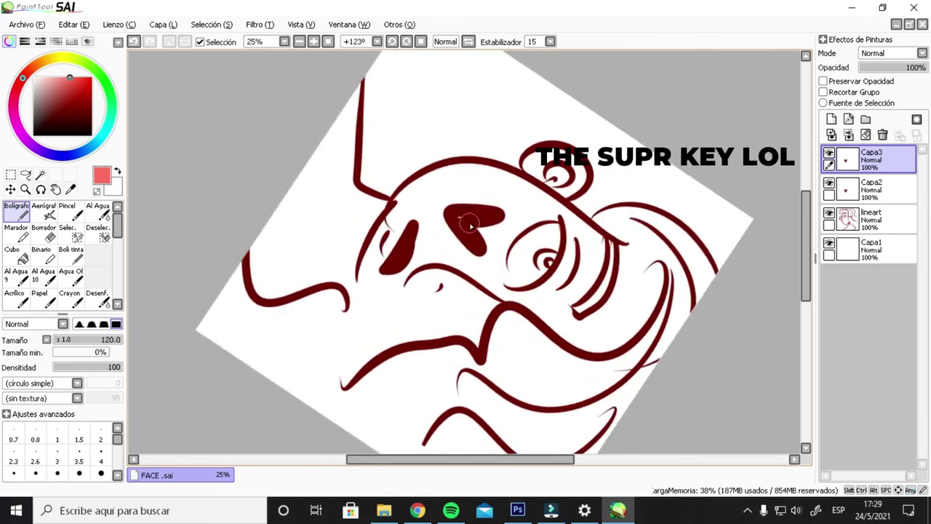
{"action": "key", "text": "Delete"}
{"action": "key", "text": "Delete"}
{"action": "key", "text": "Delete"}
{"action": "key", "text": "Delete"}
{"action": "key", "text": "Delete"}
{"action": "key", "text": "Delete"}
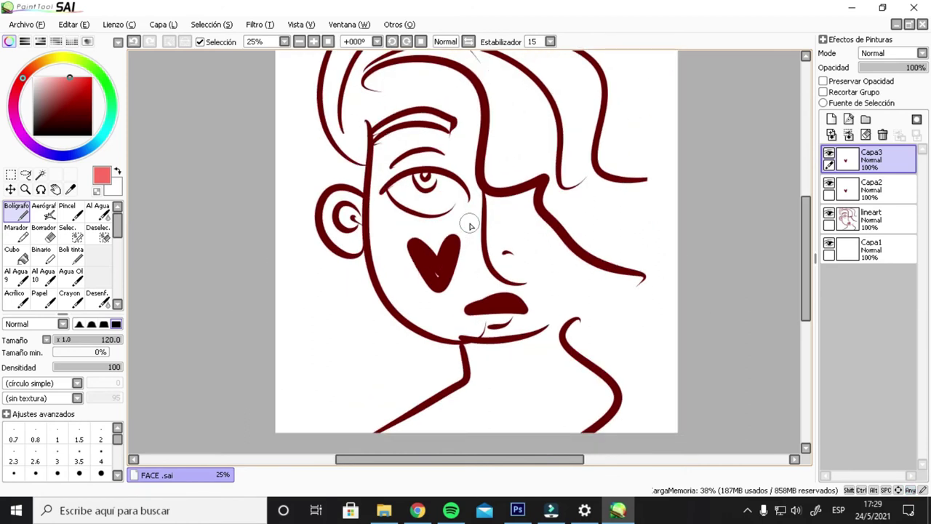
{"action": "key", "text": "Delete"}
{"action": "key", "text": "Delete"}
{"action": "key", "text": "Delete"}
{"action": "key", "text": "Delete"}
{"action": "key", "text": "Delete"}
{"action": "key", "text": "Delete"}
{"action": "key", "text": "Delete"}
{"action": "key", "text": "Delete"}
{"action": "key", "text": "Delete"}
{"action": "key", "text": "Delete"}
{"action": "key", "text": "Delete"}
{"action": "key", "text": "Delete"}
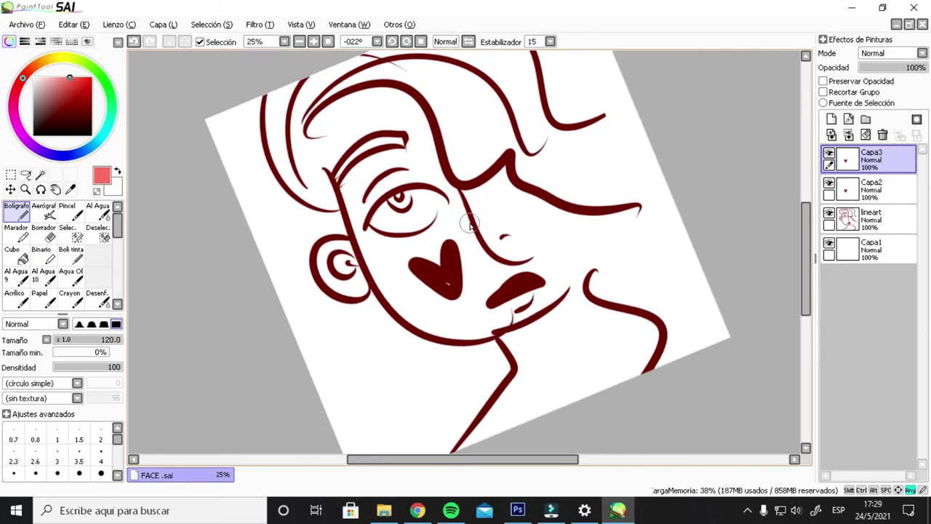
{"action": "key", "text": "Delete"}
{"action": "key", "text": "Delete"}
{"action": "key", "text": "Delete"}
{"action": "key", "text": "Delete"}
{"action": "key", "text": "Delete"}
{"action": "key", "text": "Delete"}
{"action": "key", "text": "Delete"}
{"action": "key", "text": "Delete"}
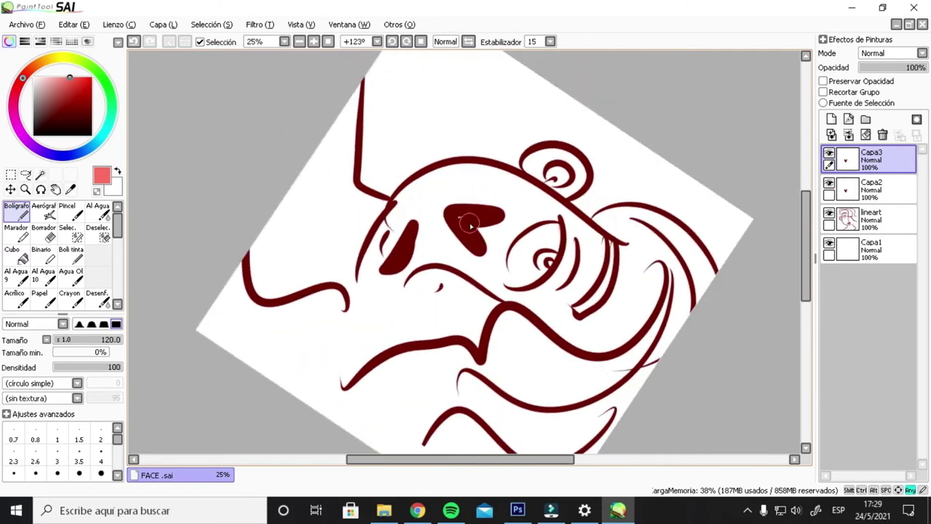
{"action": "key", "text": "Delete"}
{"action": "key", "text": "Delete"}
{"action": "key", "text": "Delete"}
{"action": "key", "text": "Delete"}
{"action": "key", "text": "Delete"}
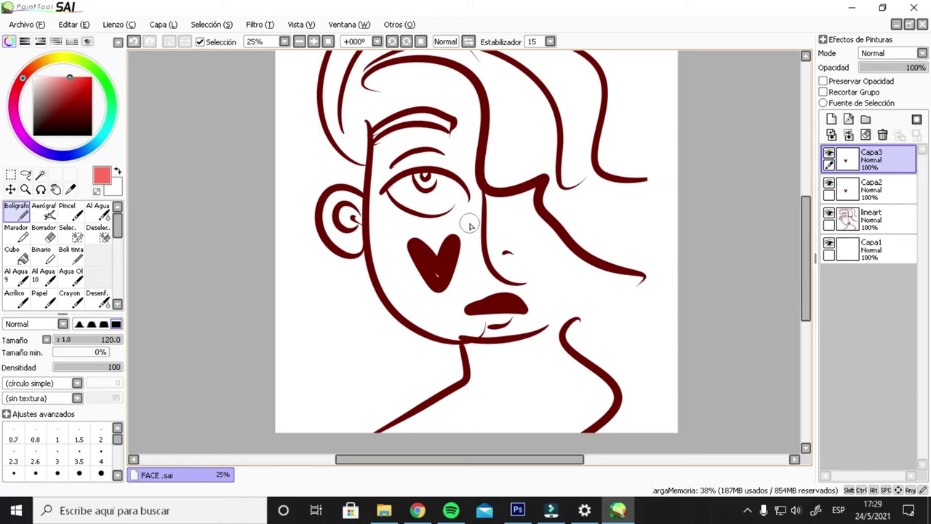
Rotate the canvas view one increment each way, and undo and redo the last change
{"action": "left_click", "coordinate": [407, 42]}
{"action": "left_click", "coordinate": [391, 41]}
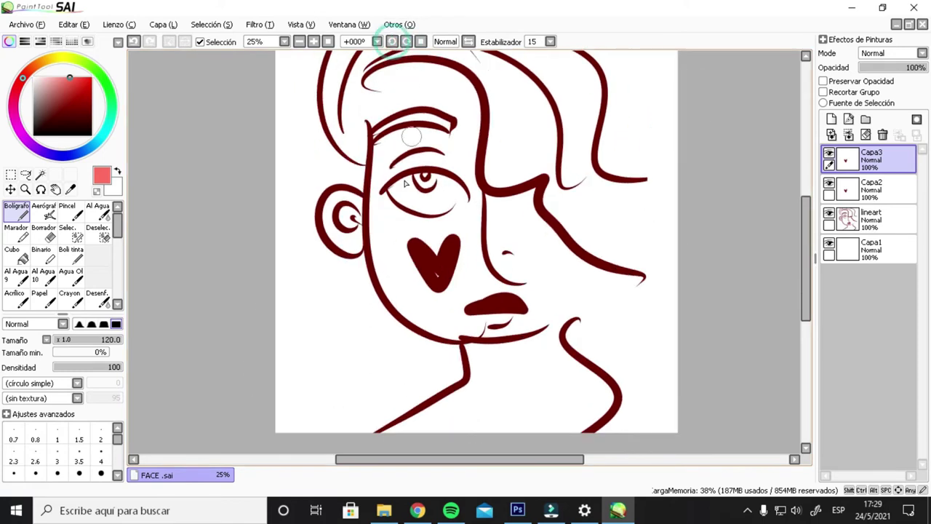
{"action": "left_click", "coordinate": [135, 42]}
{"action": "left_click", "coordinate": [150, 42]}
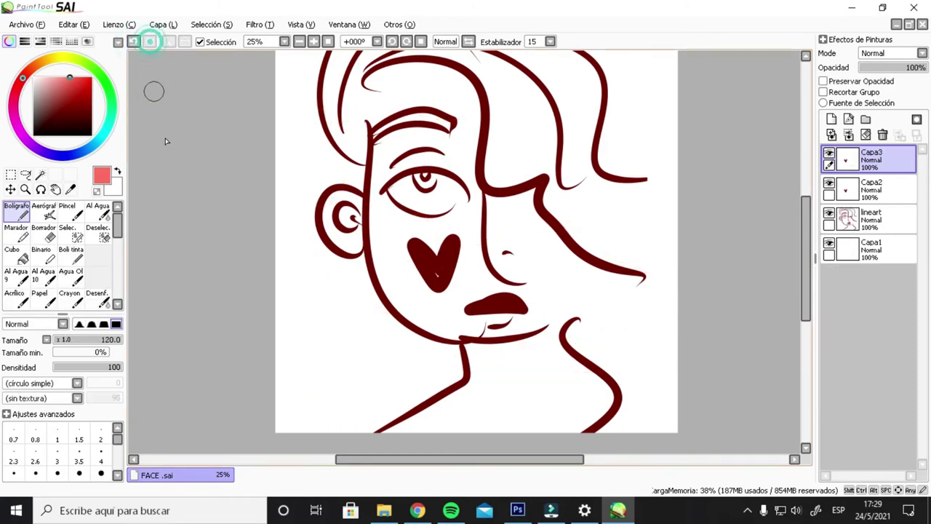
Zoom the canvas view in and out around the face, ending at 75%
{"action": "left_click", "coordinate": [313, 42]}
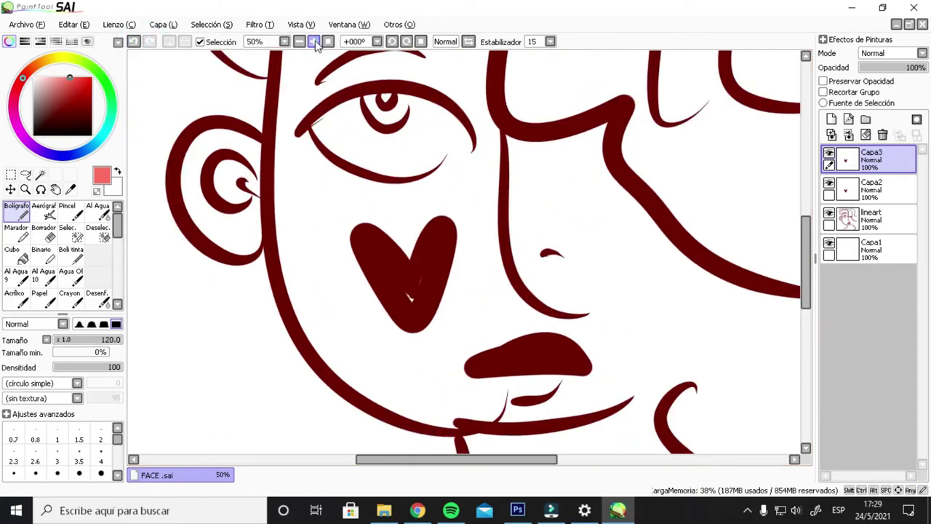
{"action": "left_click", "coordinate": [314, 41]}
{"action": "left_click", "coordinate": [299, 41]}
{"action": "left_click", "coordinate": [299, 41]}
{"action": "left_click", "coordinate": [299, 42]}
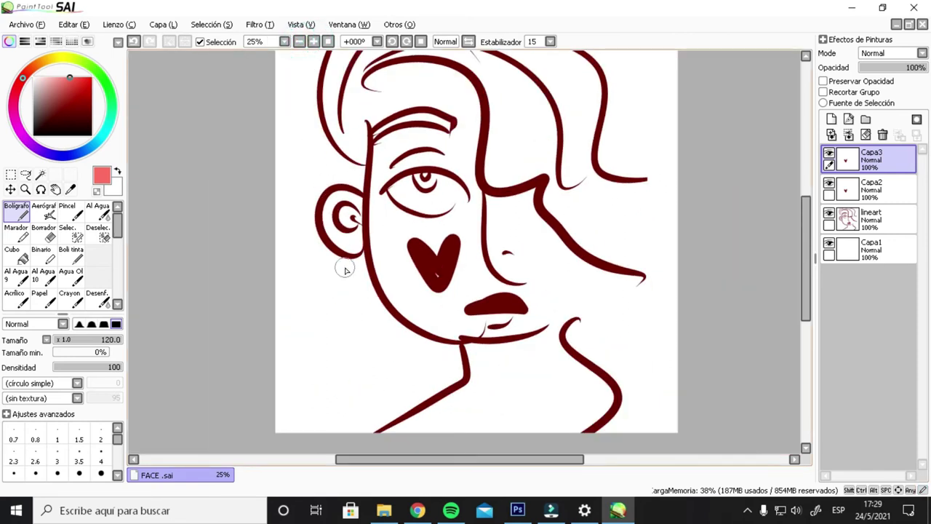
{"action": "scroll", "coordinate": [345, 270], "scroll_direction": "up", "scroll_amount": 4}
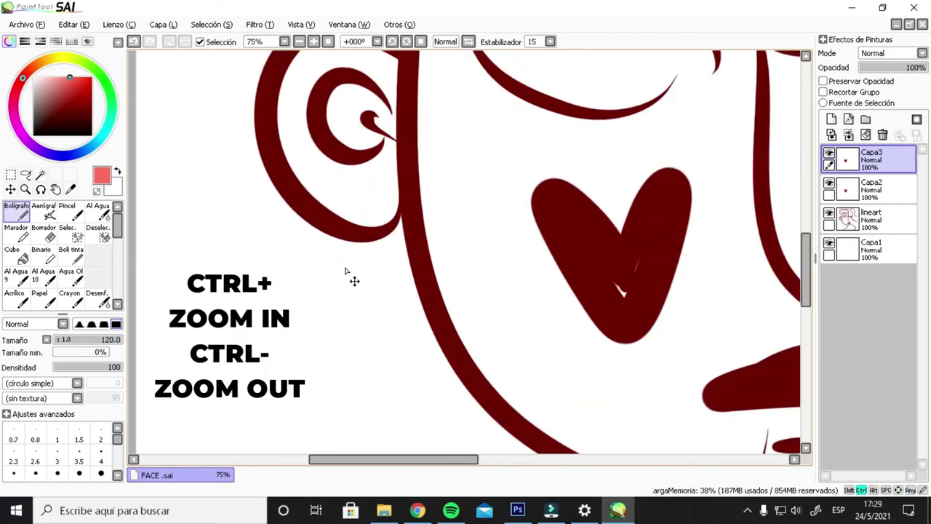
Zoom the canvas view out to 16.66%, and zoom in on the eye to 100%
{"action": "scroll", "coordinate": [346, 270], "scroll_direction": "down", "scroll_amount": 4}
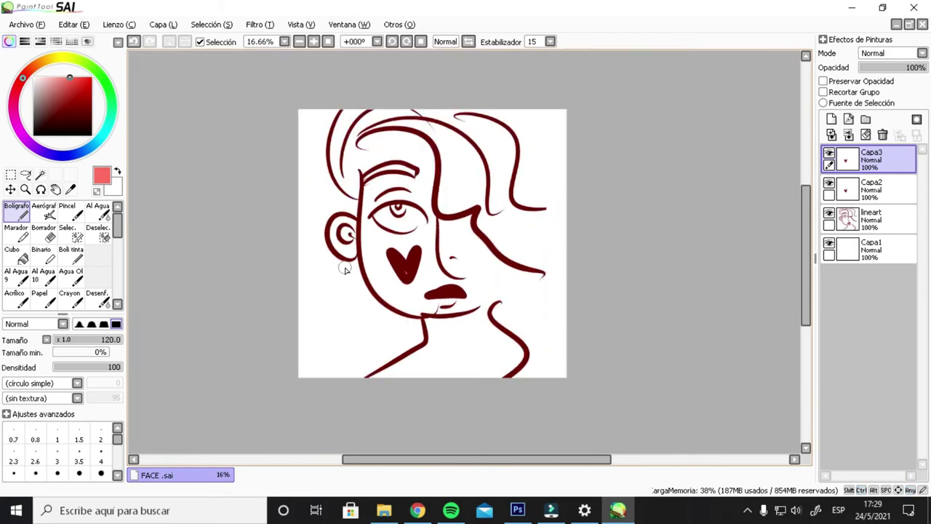
{"action": "scroll", "coordinate": [417, 186], "scroll_direction": "up", "scroll_amount": 2}
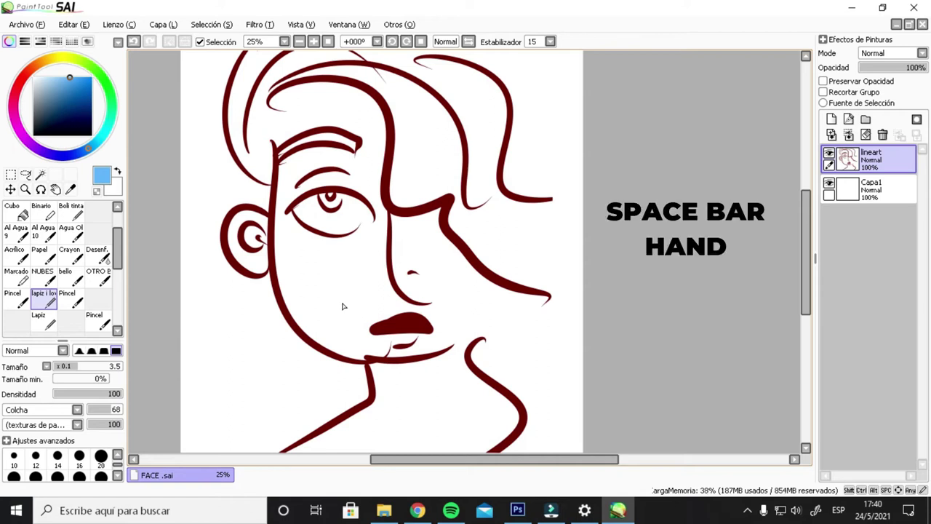
{"action": "left_click_drag", "start_coordinate": [268, 274], "coordinate": [366, 327]}
{"action": "scroll", "coordinate": [327, 221], "scroll_direction": "down", "scroll_amount": 1}
{"action": "scroll", "coordinate": [327, 221], "scroll_direction": "up", "scroll_amount": 3}
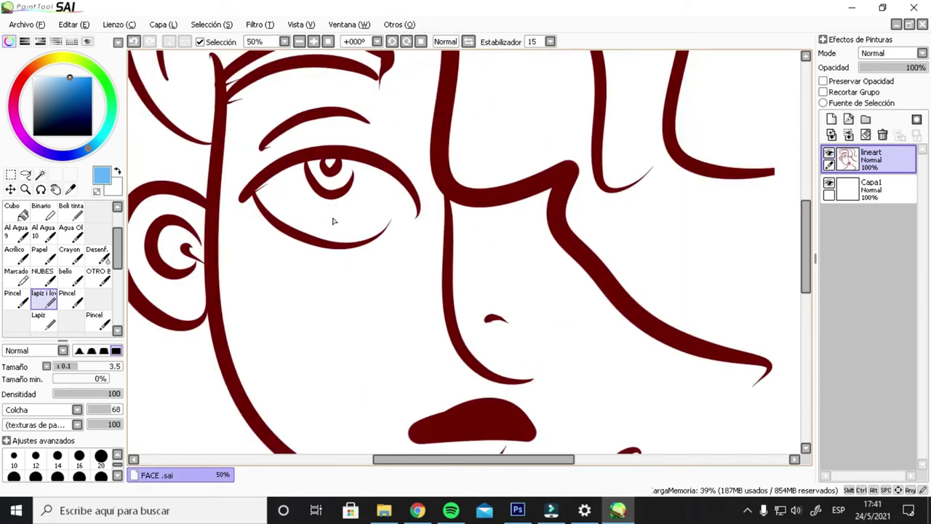
{"action": "scroll", "coordinate": [327, 213], "scroll_direction": "up", "scroll_amount": 2}
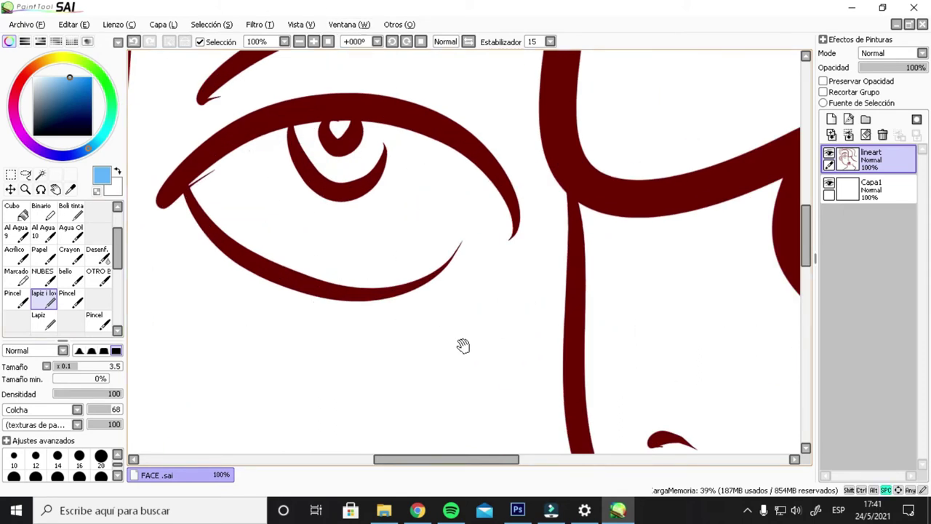
Pan the canvas at 100% zoom with the Hand tool from the eye down to the neck and shoulder line
{"action": "left_click_drag", "start_coordinate": [461, 347], "coordinate": [426, 268]}
{"action": "left_click_drag", "start_coordinate": [522, 425], "coordinate": [486, 345]}
{"action": "left_click_drag", "start_coordinate": [604, 450], "coordinate": [472, 315]}
{"action": "mouse_move", "coordinate": [653, 458]}
{"action": "left_mouse_down"}
{"action": "mouse_move", "coordinate": [621, 372]}
{"action": "mouse_move", "coordinate": [532, 326]}
{"action": "mouse_move", "coordinate": [418, 323]}
{"action": "left_mouse_up"}
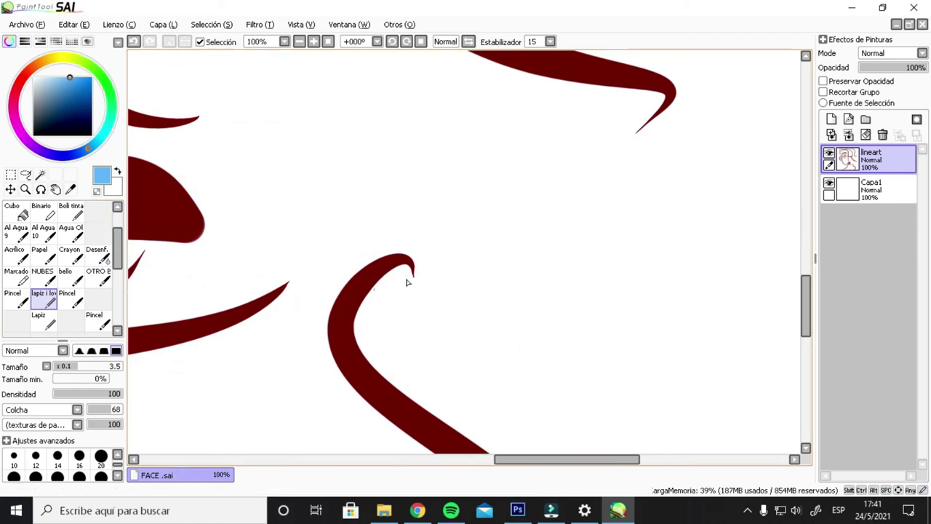
{"action": "mouse_move", "coordinate": [413, 269]}
{"action": "left_mouse_down"}
{"action": "mouse_move", "coordinate": [540, 235]}
{"action": "mouse_move", "coordinate": [476, 224]}
{"action": "mouse_move", "coordinate": [501, 230]}
{"action": "mouse_move", "coordinate": [565, 351]}
{"action": "mouse_move", "coordinate": [683, 277]}
{"action": "left_mouse_up"}
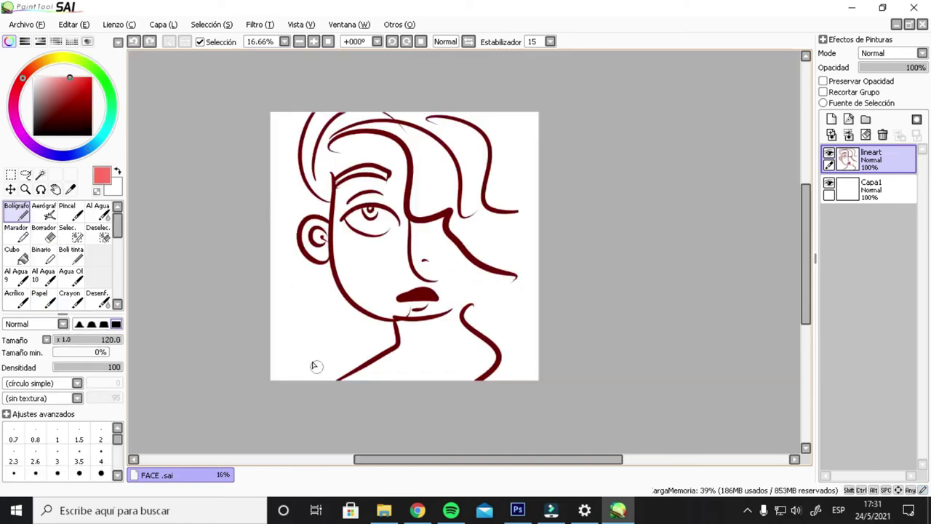
Set the stabilizer to 0 and draw three long pink test strokes in the area below the jaw and across the neck line
{"action": "left_click_drag", "start_coordinate": [308, 315], "coordinate": [283, 362]}
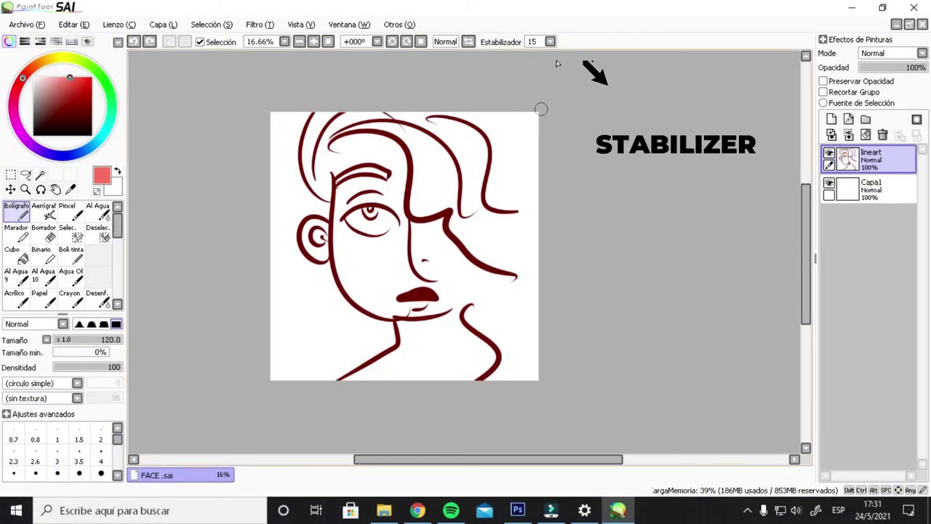
{"action": "left_click", "coordinate": [550, 41]}
{"action": "left_click", "coordinate": [532, 57]}
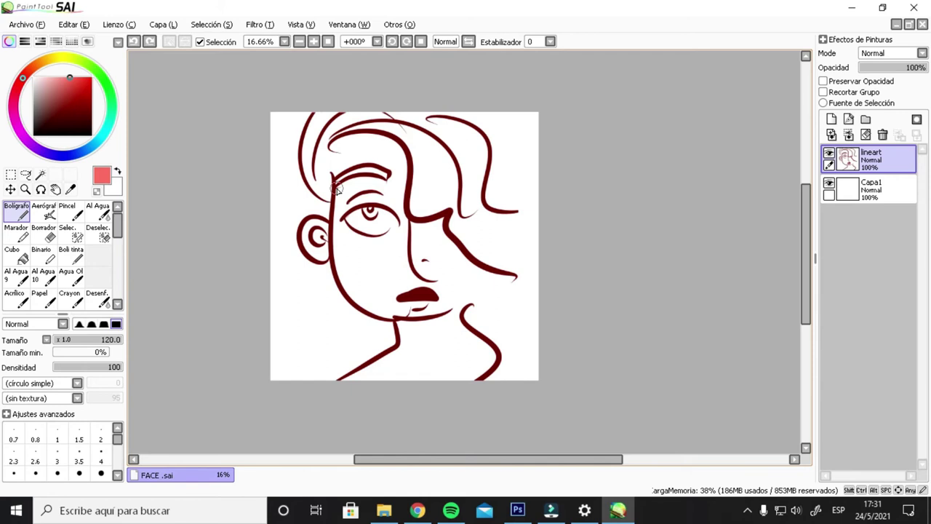
{"action": "scroll", "coordinate": [336, 189], "scroll_direction": "up", "scroll_amount": 3}
{"action": "left_click_drag", "start_coordinate": [245, 371], "coordinate": [339, 218]}
{"action": "left_click_drag", "start_coordinate": [261, 329], "coordinate": [270, 256]}
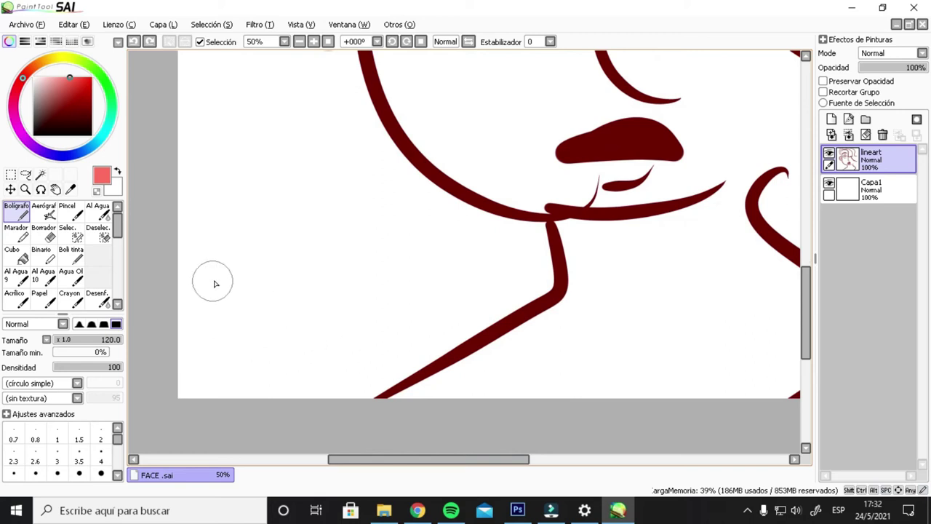
{"action": "left_click_drag", "start_coordinate": [212, 272], "coordinate": [456, 241]}
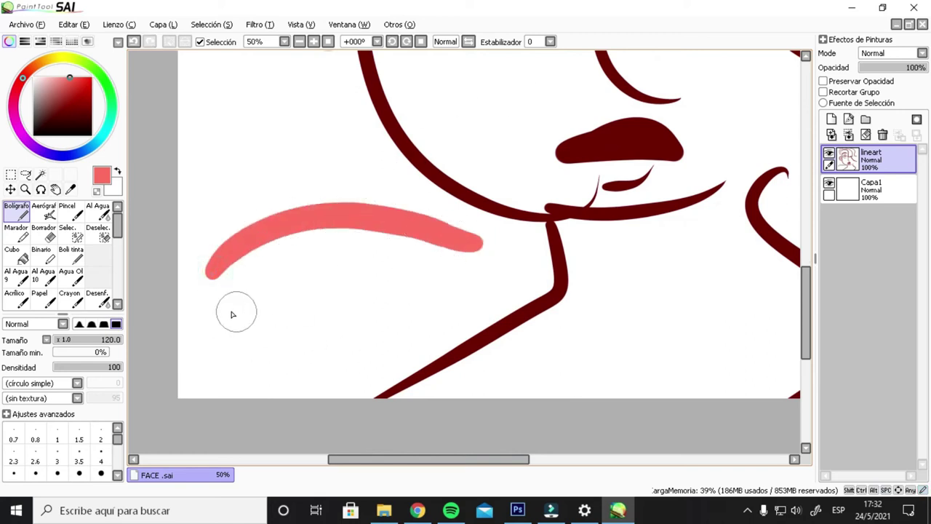
{"action": "left_click_drag", "start_coordinate": [242, 300], "coordinate": [609, 326]}
{"action": "left_click_drag", "start_coordinate": [282, 362], "coordinate": [627, 369]}
Draw three long horizontal test strokes over the shoulder line and one across the cheek with the unstabilized pen
{"action": "left_click_drag", "start_coordinate": [596, 276], "coordinate": [329, 278]}
{"action": "left_click_drag", "start_coordinate": [422, 327], "coordinate": [754, 305]}
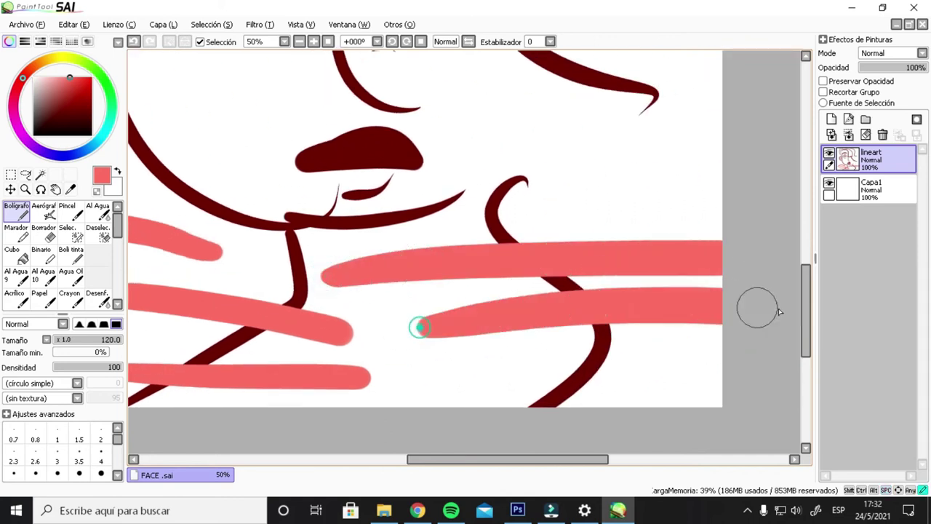
{"action": "left_click_drag", "start_coordinate": [439, 357], "coordinate": [775, 360]}
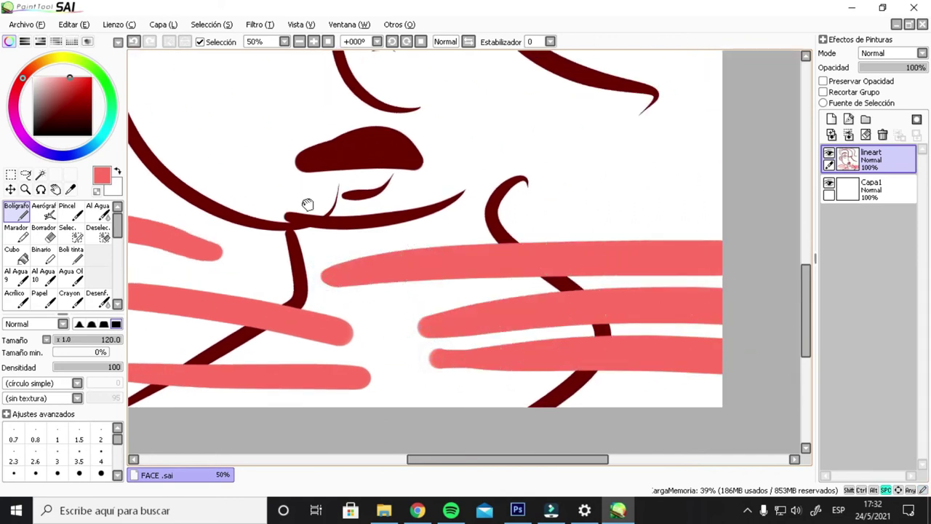
{"action": "left_click_drag", "start_coordinate": [308, 204], "coordinate": [558, 376]}
{"action": "left_click_drag", "start_coordinate": [152, 285], "coordinate": [551, 266]}
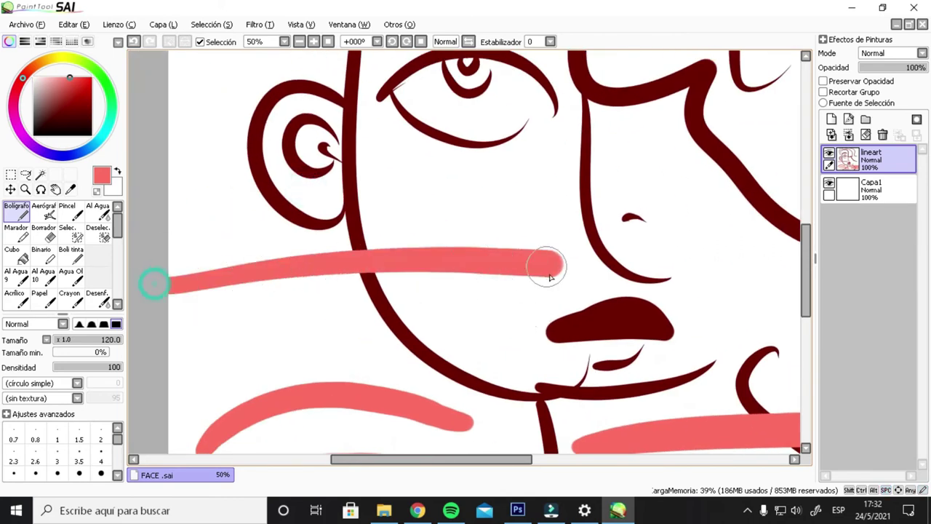
Set the stabilizer to S-1 and draw two wavy test strokes across the cheek and jaw
{"action": "left_click", "coordinate": [550, 41]}
{"action": "left_click", "coordinate": [533, 219]}
{"action": "mouse_move", "coordinate": [302, 213]}
{"action": "left_mouse_down"}
{"action": "mouse_move", "coordinate": [654, 247]}
{"action": "mouse_move", "coordinate": [706, 233]}
{"action": "left_mouse_up"}
{"action": "left_click_drag", "start_coordinate": [309, 333], "coordinate": [604, 349]}
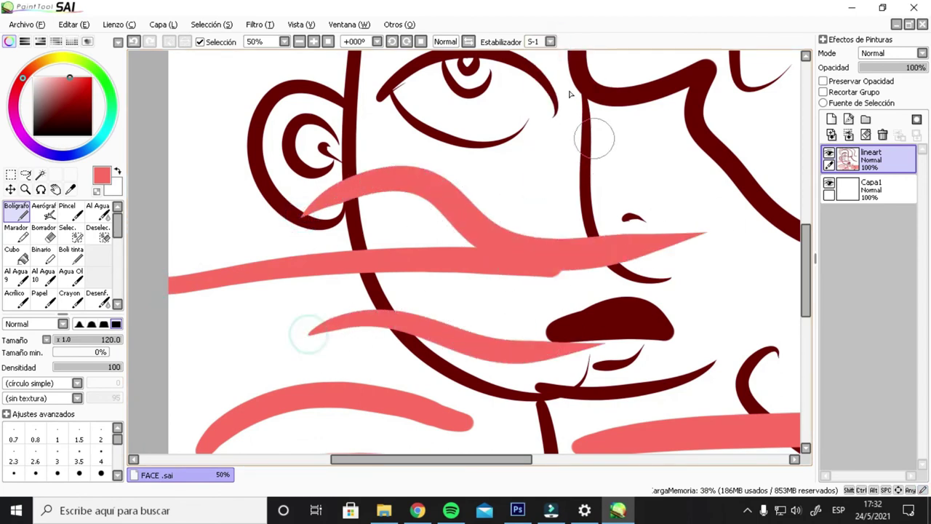
Set the stabilizer to S-7 and draw one long test stroke over the forehead and hair, ending in a spiral
{"action": "left_click", "coordinate": [551, 41]}
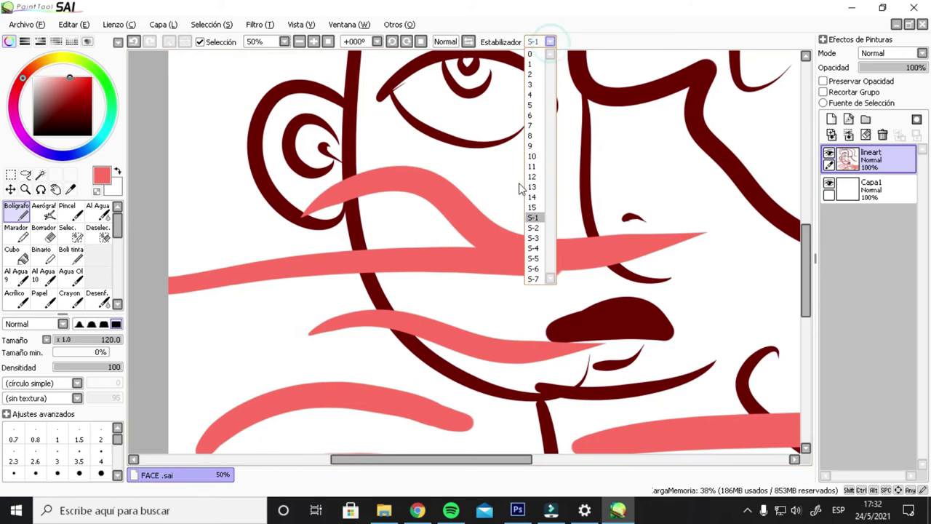
{"action": "left_click", "coordinate": [533, 280]}
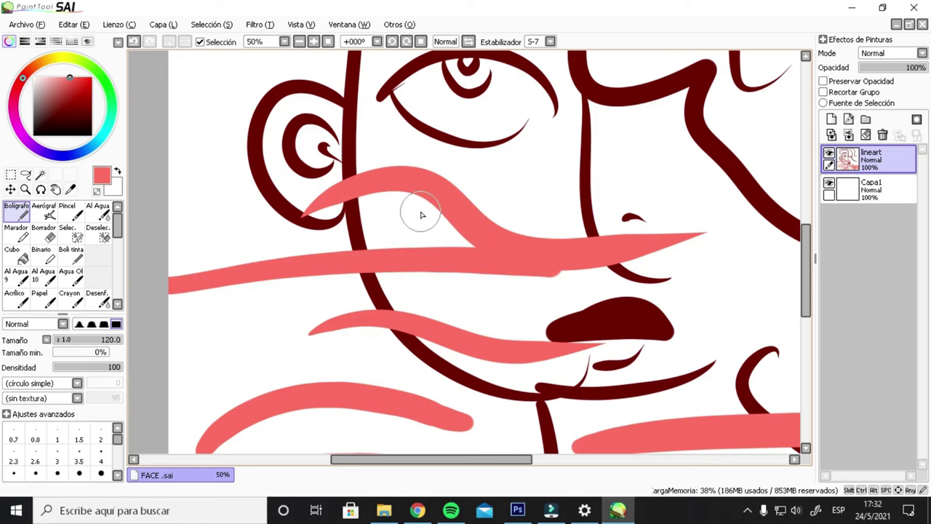
{"action": "scroll", "coordinate": [422, 218], "scroll_direction": "down", "scroll_amount": 2}
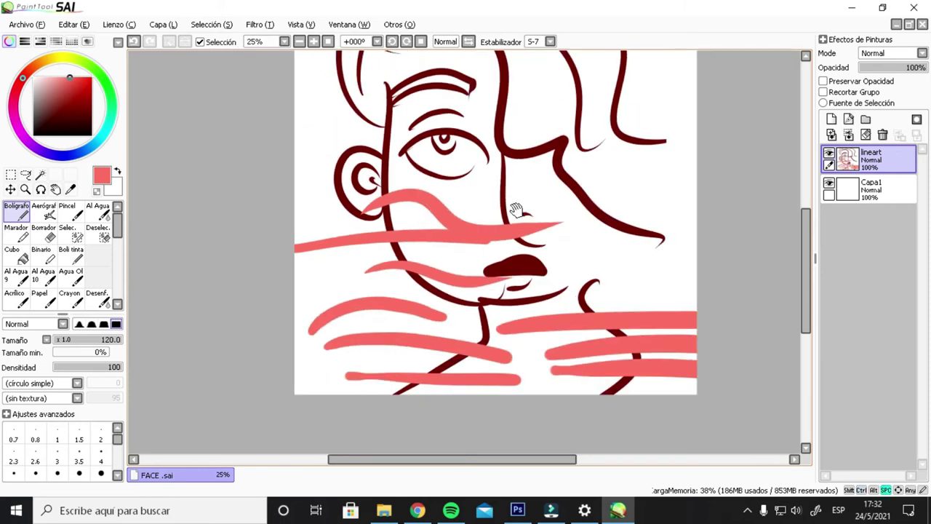
{"action": "left_click_drag", "start_coordinate": [630, 134], "coordinate": [515, 208]}
{"action": "left_click_drag", "start_coordinate": [220, 201], "coordinate": [283, 126]}
{"action": "mouse_move", "coordinate": [345, 104]}
{"action": "left_mouse_down"}
{"action": "mouse_move", "coordinate": [392, 114]}
{"action": "mouse_move", "coordinate": [429, 152]}
{"action": "mouse_move", "coordinate": [426, 283]}
{"action": "mouse_move", "coordinate": [505, 313]}
{"action": "mouse_move", "coordinate": [548, 196]}
{"action": "mouse_move", "coordinate": [490, 138]}
{"action": "mouse_move", "coordinate": [446, 231]}
{"action": "mouse_move", "coordinate": [480, 227]}
{"action": "left_mouse_up"}
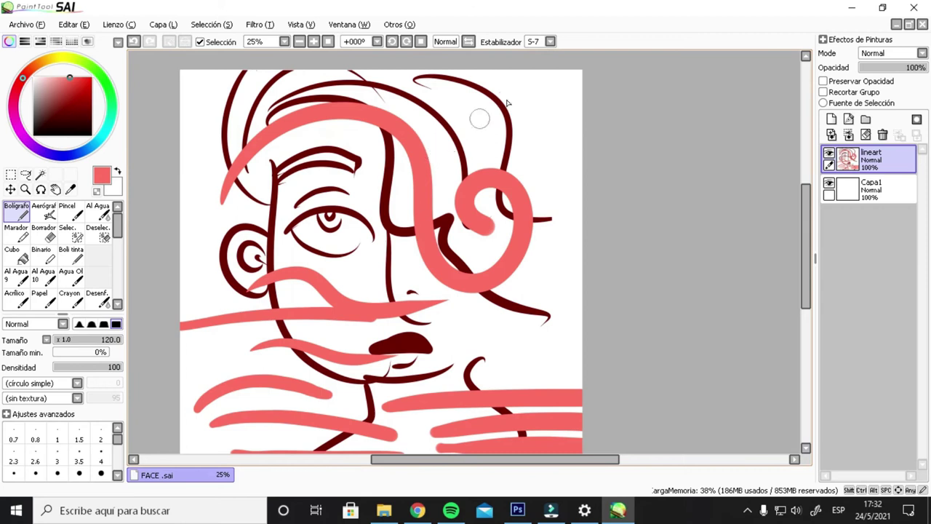
Set the stabilizer to 15 and undo all the pink test strokes on the lineart layer
{"action": "left_click", "coordinate": [551, 43]}
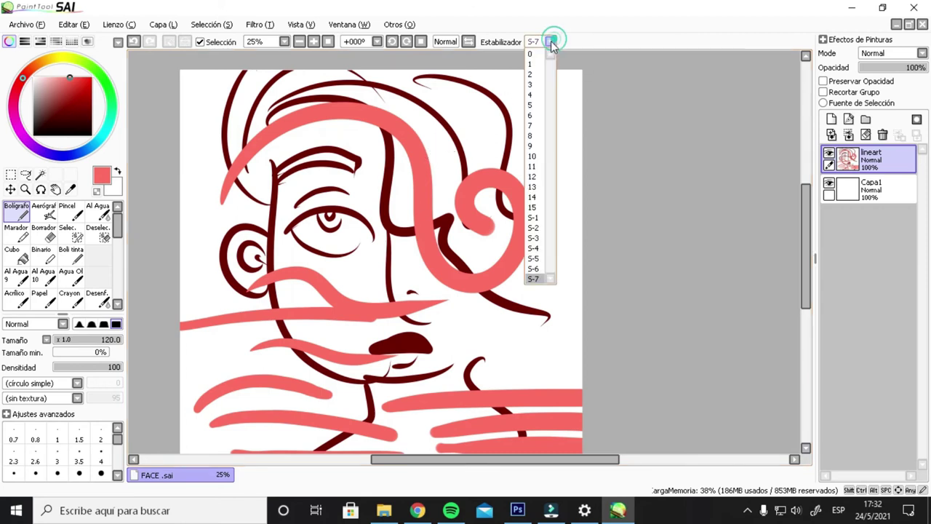
{"action": "left_click", "coordinate": [541, 208]}
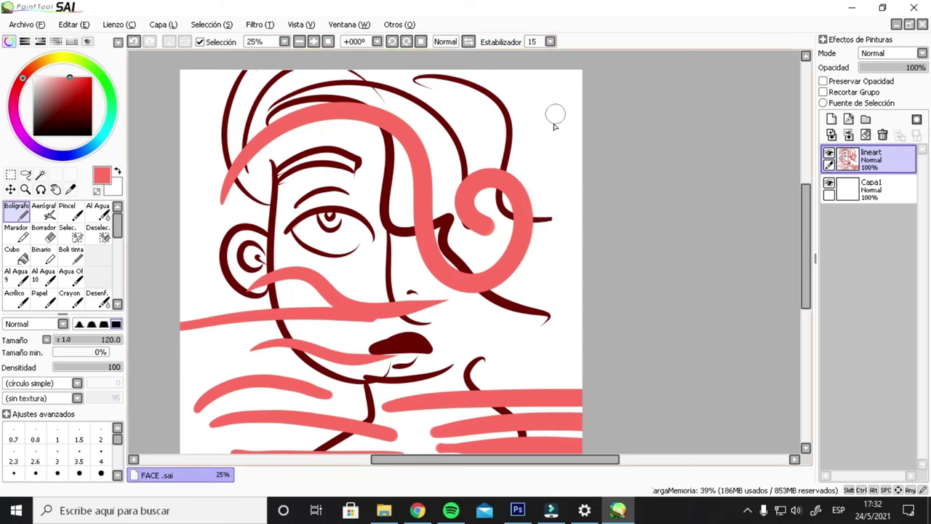
{"action": "key", "text": "ctrl+z"}
{"action": "key", "text": "ctrl+z"}
{"action": "key", "text": "ctrl+z"}
{"action": "key", "text": "ctrl+z"}
{"action": "key", "text": "ctrl+z"}
{"action": "key", "text": "ctrl+z"}
{"action": "key", "text": "ctrl+z"}
{"action": "key", "text": "ctrl+z"}
{"action": "key", "text": "ctrl+z"}
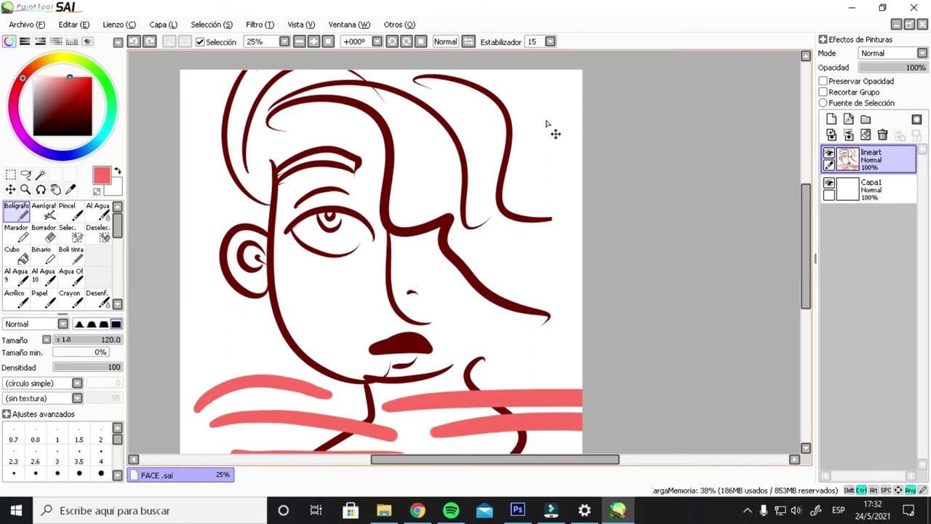
Add a new layer above lineart and draw a thick zigzag beside the jaw and a size-30 zigzag on the cheek
{"action": "left_click_drag", "start_coordinate": [63, 315], "coordinate": [64, 385]}
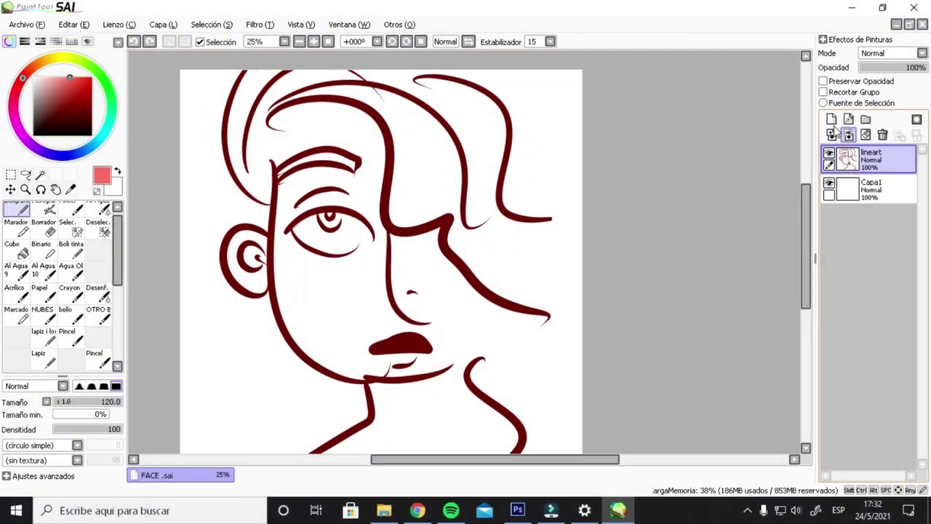
{"action": "left_click", "coordinate": [831, 118]}
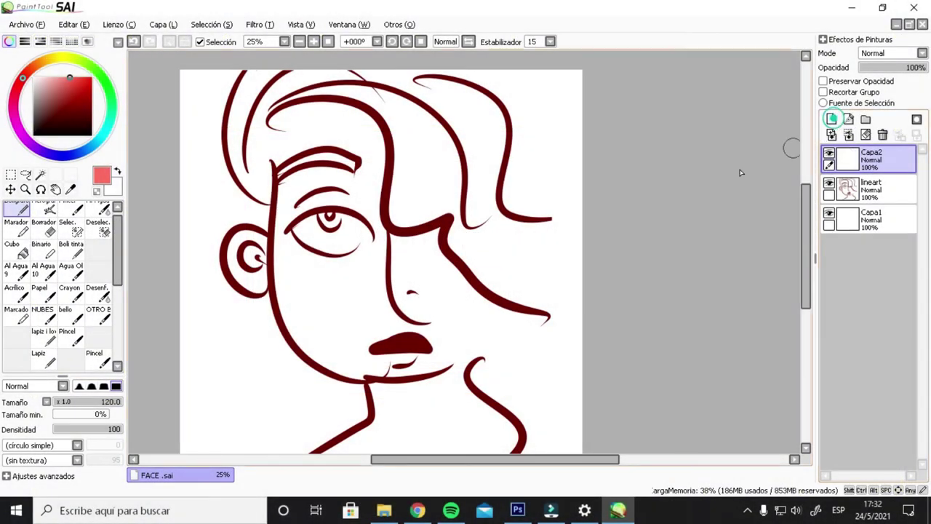
{"action": "mouse_move", "coordinate": [216, 320]}
{"action": "left_mouse_down"}
{"action": "mouse_move", "coordinate": [295, 385]}
{"action": "mouse_move", "coordinate": [313, 415]}
{"action": "left_mouse_up"}
{"action": "left_click_drag", "start_coordinate": [122, 404], "coordinate": [74, 411]}
{"action": "mouse_move", "coordinate": [277, 282]}
{"action": "left_mouse_down"}
{"action": "mouse_move", "coordinate": [318, 337]}
{"action": "mouse_move", "coordinate": [358, 380]}
{"action": "left_mouse_up"}
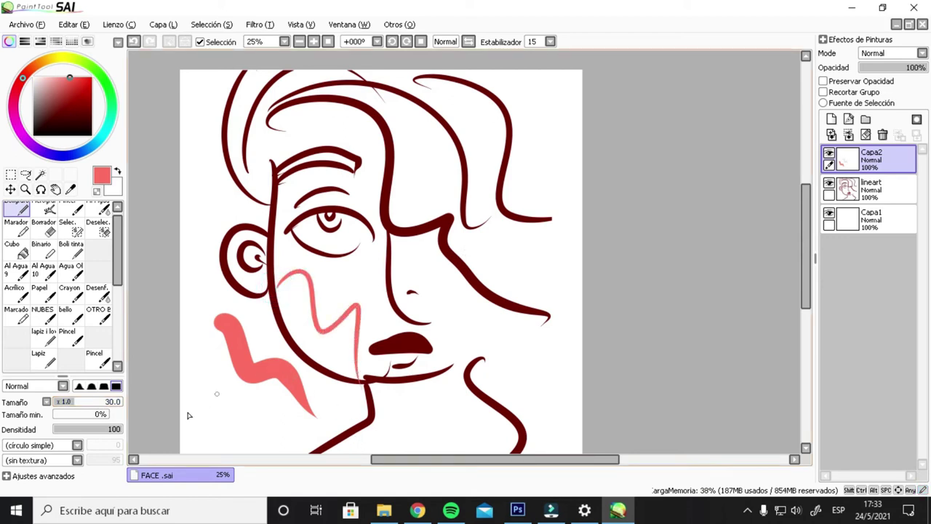
Set the pen's minimum size to 100% and draw several even-width test strokes around the jaw, neck and shoulder
{"action": "scroll", "coordinate": [218, 378], "scroll_direction": "down", "scroll_amount": 3}
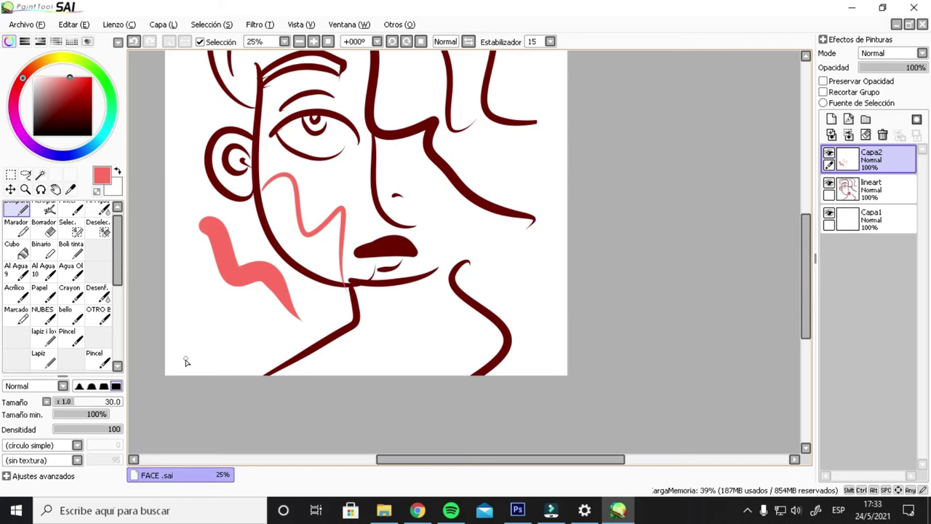
{"action": "mouse_move", "coordinate": [178, 358]}
{"action": "left_mouse_down"}
{"action": "mouse_move", "coordinate": [225, 332]}
{"action": "mouse_move", "coordinate": [272, 326]}
{"action": "mouse_move", "coordinate": [297, 339]}
{"action": "mouse_move", "coordinate": [204, 357]}
{"action": "left_mouse_up"}
{"action": "left_click", "coordinate": [226, 367]}
{"action": "left_click_drag", "start_coordinate": [280, 361], "coordinate": [350, 348]}
{"action": "mouse_move", "coordinate": [171, 318]}
{"action": "left_mouse_down"}
{"action": "mouse_move", "coordinate": [190, 300]}
{"action": "mouse_move", "coordinate": [350, 313]}
{"action": "left_mouse_up"}
{"action": "mouse_move", "coordinate": [183, 193]}
{"action": "left_mouse_down"}
{"action": "mouse_move", "coordinate": [524, 311]}
{"action": "mouse_move", "coordinate": [486, 377]}
{"action": "left_mouse_up"}
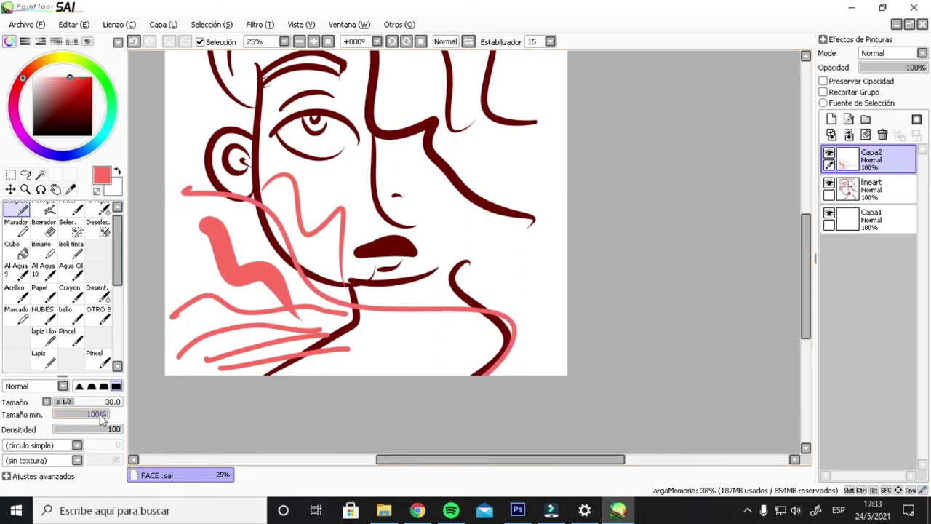
Set the pen's minimum size to 0% and draw tapering curved test strokes across the face and hair
{"action": "left_click_drag", "start_coordinate": [110, 414], "coordinate": [32, 414]}
{"action": "scroll", "coordinate": [270, 251], "scroll_direction": "up", "scroll_amount": 3}
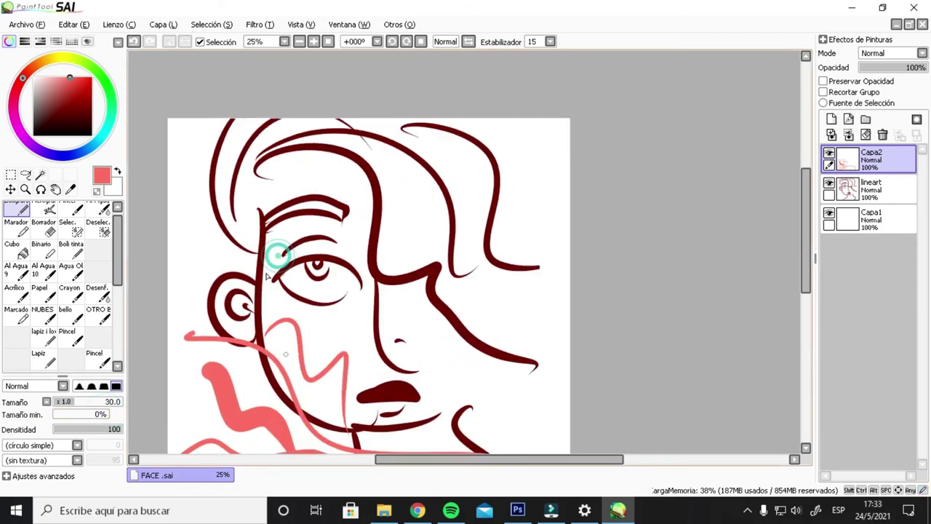
{"action": "mouse_move", "coordinate": [197, 277]}
{"action": "left_mouse_down"}
{"action": "mouse_move", "coordinate": [311, 212]}
{"action": "mouse_move", "coordinate": [590, 272]}
{"action": "left_mouse_up"}
{"action": "left_click_drag", "start_coordinate": [383, 218], "coordinate": [435, 276]}
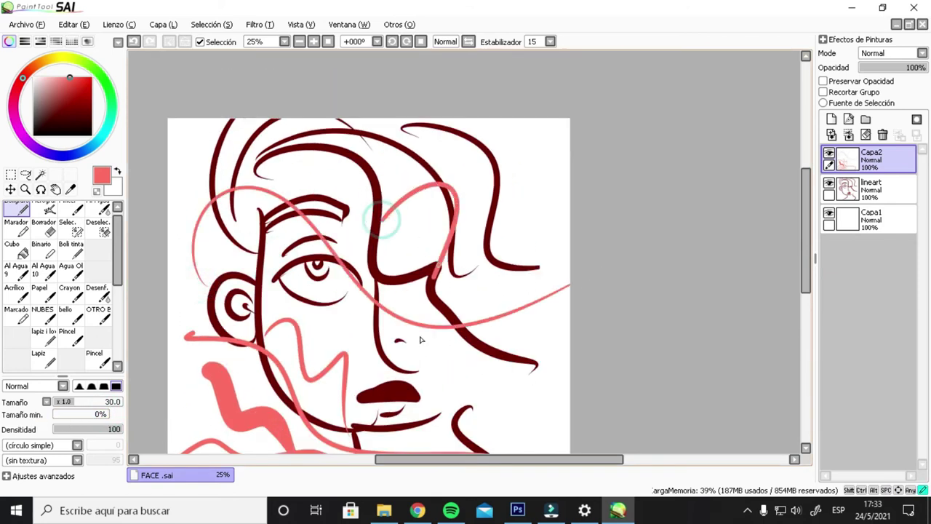
{"action": "left_click_drag", "start_coordinate": [423, 328], "coordinate": [504, 420]}
{"action": "mouse_move", "coordinate": [536, 197]}
{"action": "left_mouse_down"}
{"action": "mouse_move", "coordinate": [423, 254]}
{"action": "mouse_move", "coordinate": [436, 315]}
{"action": "mouse_move", "coordinate": [392, 413]}
{"action": "mouse_move", "coordinate": [433, 339]}
{"action": "mouse_move", "coordinate": [381, 281]}
{"action": "left_mouse_up"}
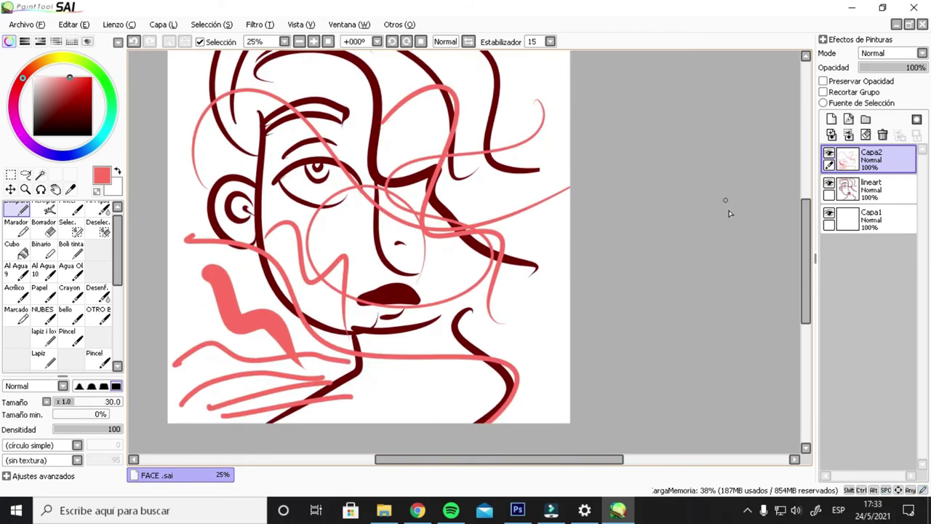
Clear the top layer and draw curved test strokes beside the neck with the pen density set to 53
{"action": "left_click", "coordinate": [866, 134]}
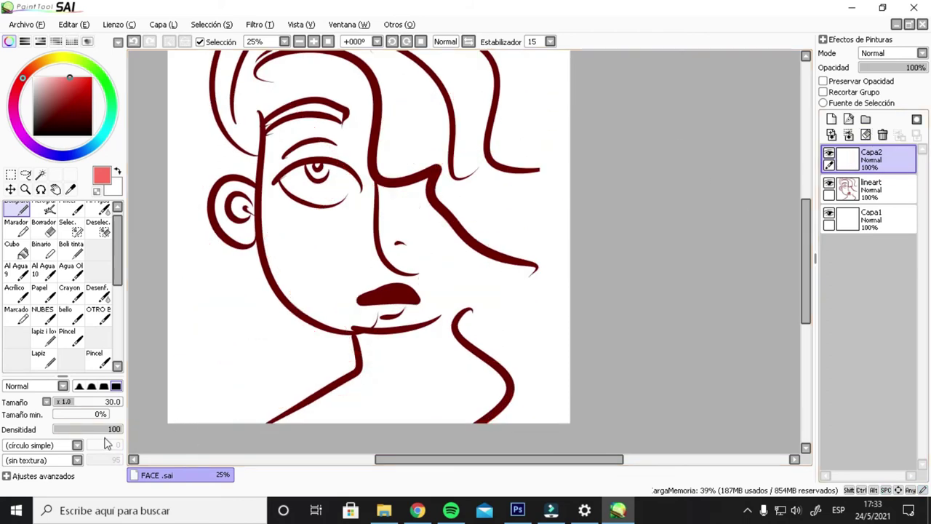
{"action": "left_click_drag", "start_coordinate": [99, 429], "coordinate": [84, 436]}
{"action": "mouse_move", "coordinate": [234, 274]}
{"action": "left_mouse_down"}
{"action": "mouse_move", "coordinate": [276, 334]}
{"action": "mouse_move", "coordinate": [229, 357]}
{"action": "mouse_move", "coordinate": [288, 368]}
{"action": "mouse_move", "coordinate": [313, 389]}
{"action": "left_mouse_up"}
{"action": "scroll", "coordinate": [311, 387], "scroll_direction": "up", "scroll_amount": 3}
{"action": "mouse_move", "coordinate": [185, 248]}
{"action": "left_mouse_down"}
{"action": "mouse_move", "coordinate": [247, 410]}
{"action": "mouse_move", "coordinate": [242, 390]}
{"action": "mouse_move", "coordinate": [291, 334]}
{"action": "left_mouse_up"}
Draw short semi-transparent strokes crossing at one point beside the neck to show how overlaps build up color
{"action": "left_click_drag", "start_coordinate": [303, 242], "coordinate": [244, 337]}
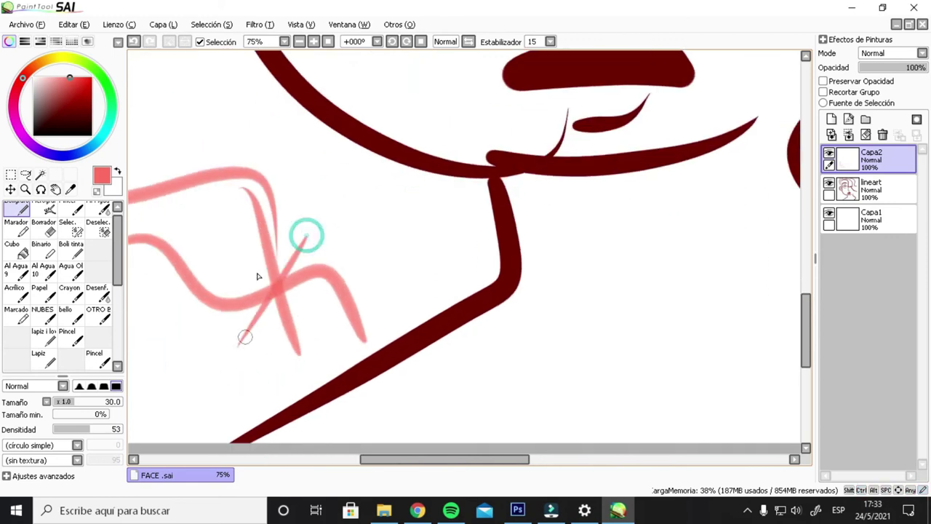
{"action": "left_click_drag", "start_coordinate": [236, 255], "coordinate": [339, 336]}
{"action": "left_click_drag", "start_coordinate": [283, 226], "coordinate": [254, 357]}
{"action": "left_click_drag", "start_coordinate": [239, 262], "coordinate": [331, 321]}
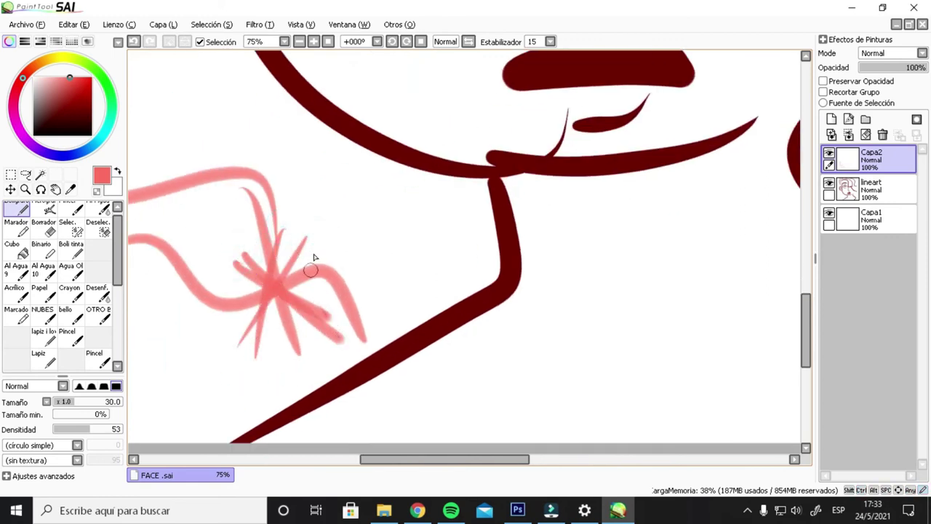
{"action": "left_click_drag", "start_coordinate": [320, 251], "coordinate": [227, 338]}
{"action": "left_click_drag", "start_coordinate": [220, 269], "coordinate": [342, 314]}
{"action": "left_click_drag", "start_coordinate": [292, 352], "coordinate": [380, 352]}
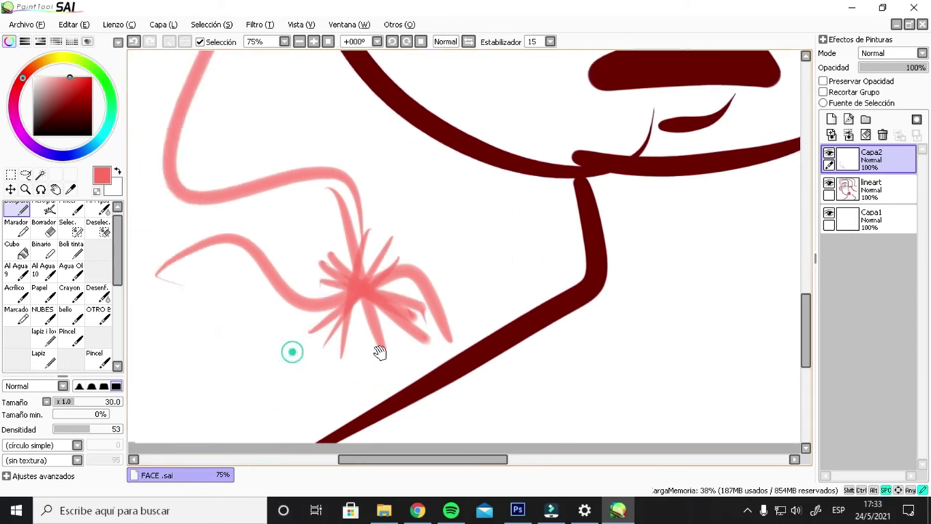
Clear the test strokes from the top layer and set the pen density to 100, with the brush size presets shown
{"action": "left_click", "coordinate": [866, 135]}
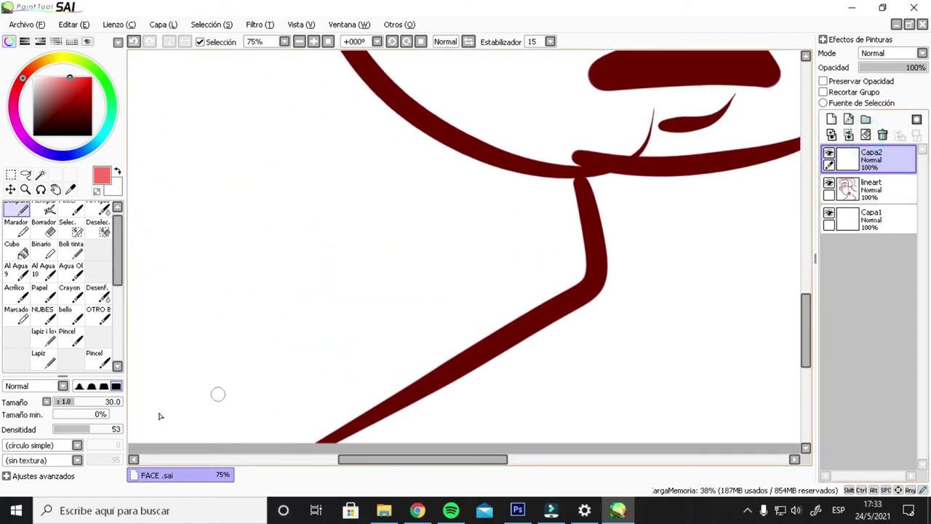
{"action": "left_click_drag", "start_coordinate": [106, 429], "coordinate": [122, 429]}
{"action": "left_click_drag", "start_coordinate": [70, 373], "coordinate": [70, 302]}
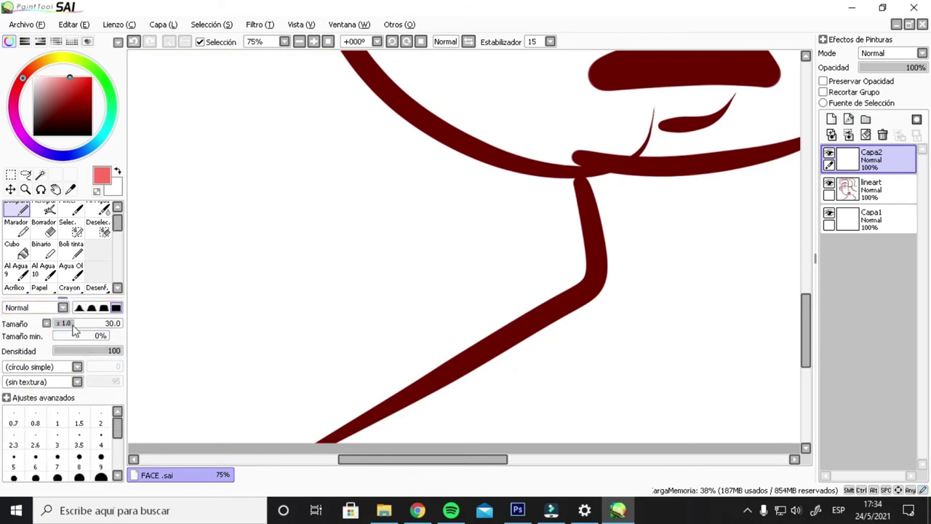
Examine the brush shapes and paper textures available for the current pen
{"action": "left_click", "coordinate": [77, 366]}
{"action": "mouse_move", "coordinate": [77, 400]}
{"action": "left_mouse_down"}
{"action": "mouse_move", "coordinate": [81, 454]}
{"action": "mouse_move", "coordinate": [78, 386]}
{"action": "left_mouse_up"}
{"action": "left_click", "coordinate": [77, 367]}
{"action": "left_click", "coordinate": [77, 381]}
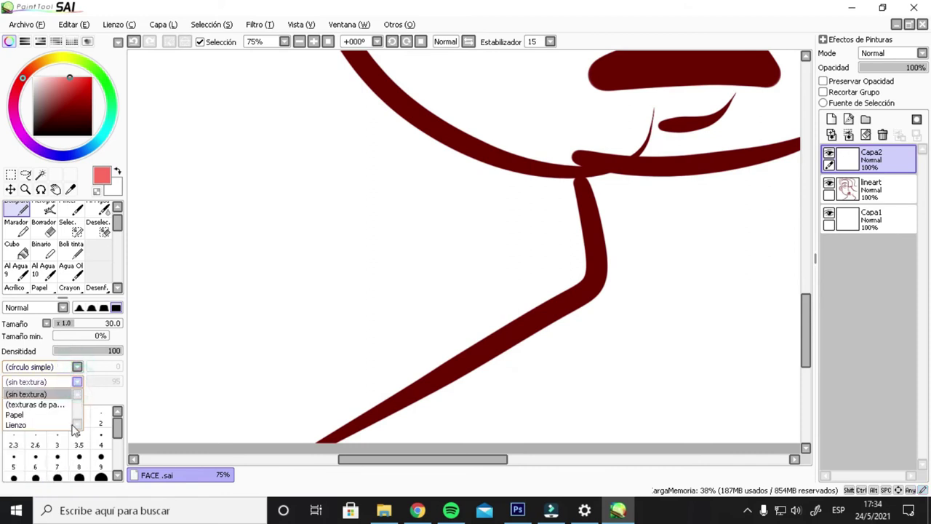
{"action": "left_click", "coordinate": [78, 381]}
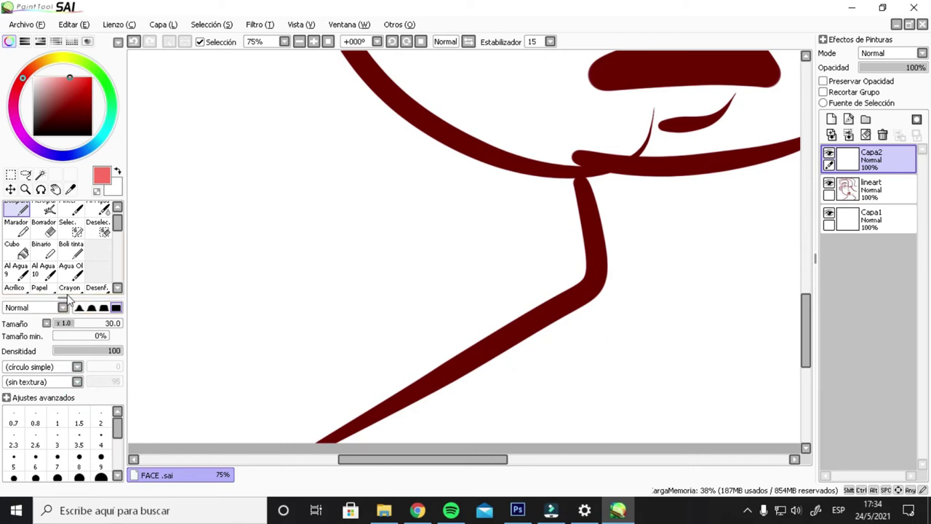
Enlarge the brush list area so that the custom brushes are shown from the first row onward
{"action": "left_click_drag", "start_coordinate": [66, 297], "coordinate": [66, 389]}
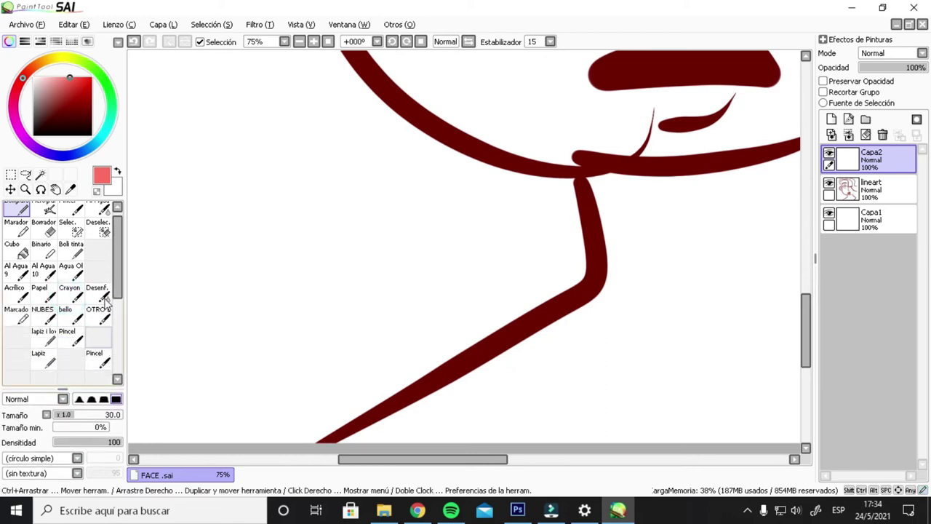
{"action": "left_click_drag", "start_coordinate": [118, 271], "coordinate": [119, 256]}
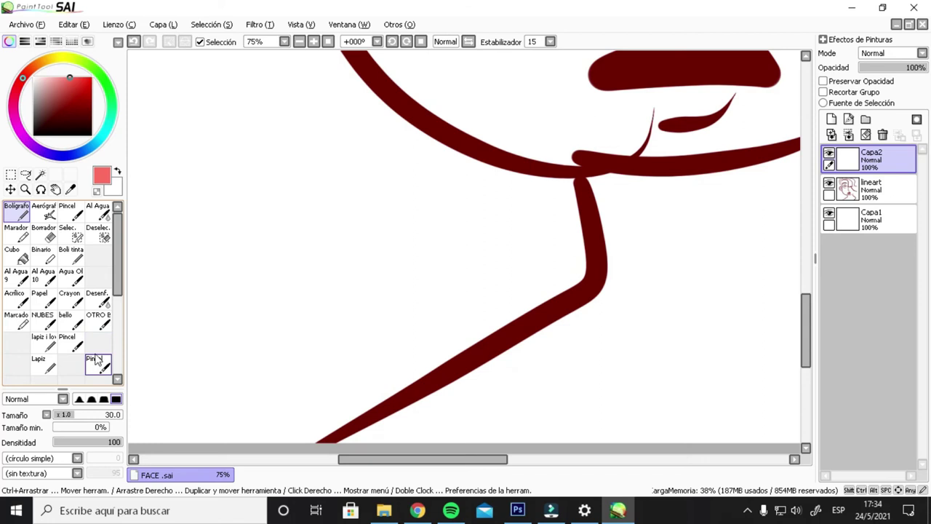
{"action": "left_click", "coordinate": [116, 399]}
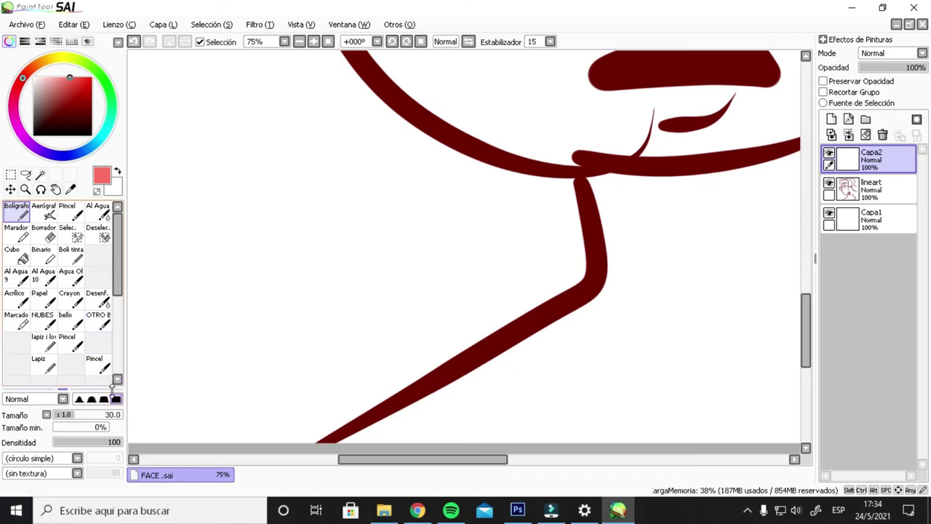
Create a new Pincel brush in the empty slot below Marcado and paint a wavy test stroke beside the neck
{"action": "left_click", "coordinate": [21, 350]}
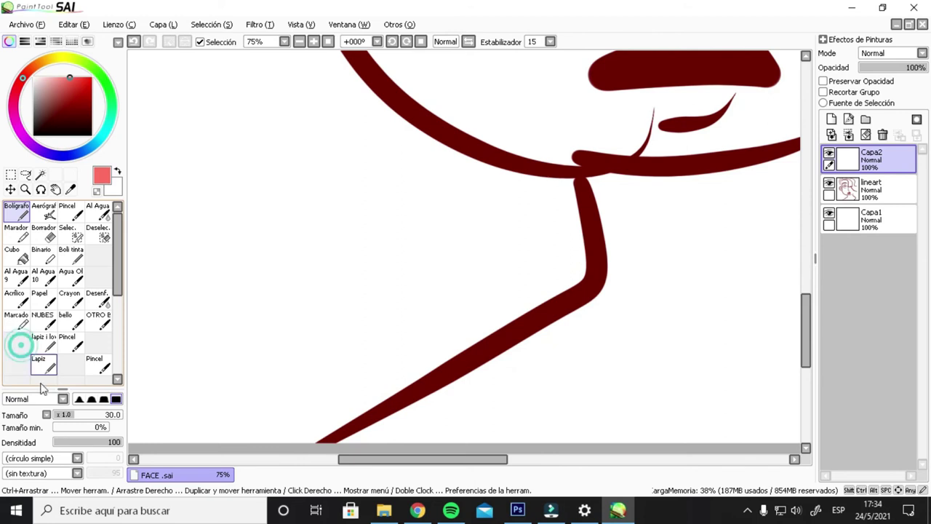
{"action": "left_click", "coordinate": [21, 350]}
{"action": "left_click", "coordinate": [22, 350]}
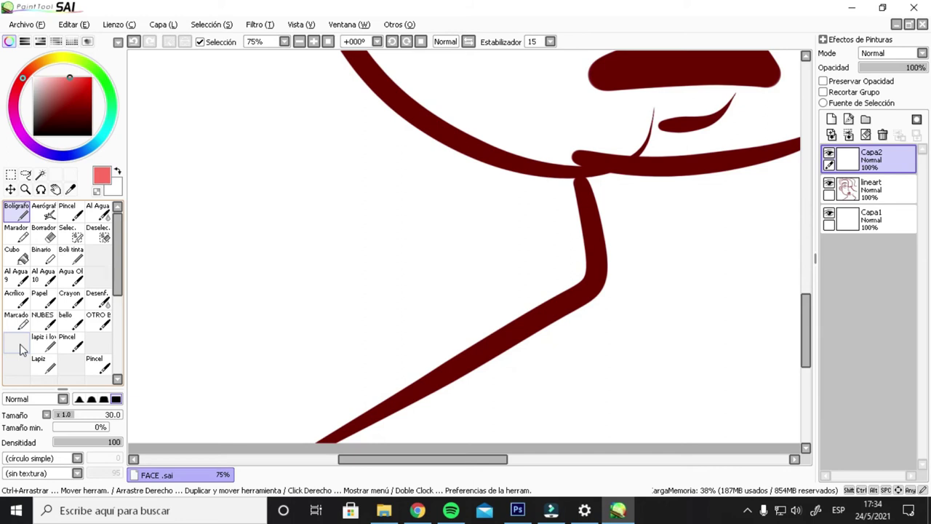
{"action": "right_click", "coordinate": [21, 350]}
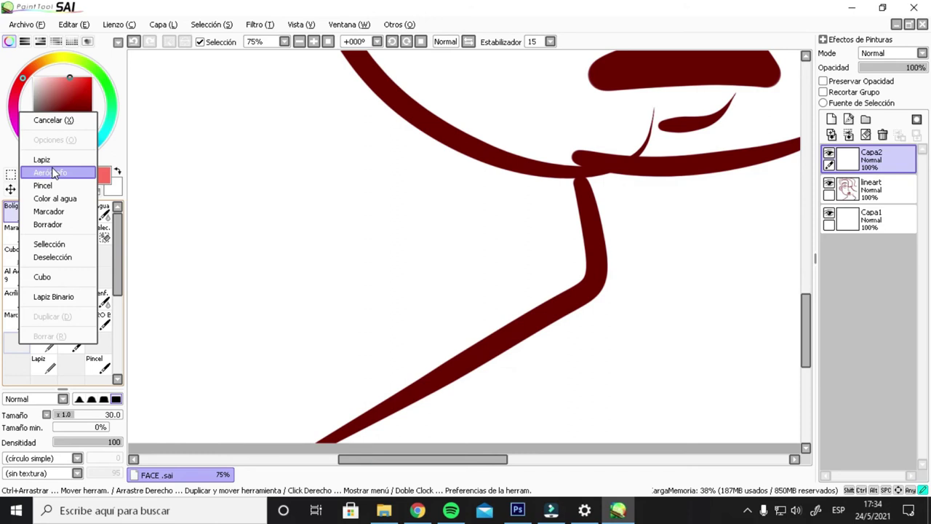
{"action": "left_click", "coordinate": [62, 187]}
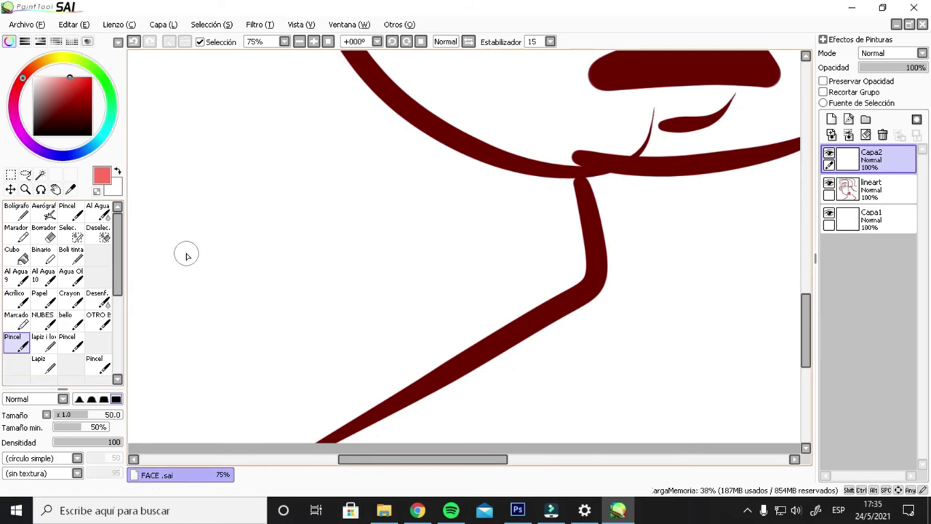
{"action": "mouse_move", "coordinate": [204, 259]}
{"action": "left_mouse_down"}
{"action": "mouse_move", "coordinate": [337, 206]}
{"action": "mouse_move", "coordinate": [522, 292]}
{"action": "left_mouse_up"}
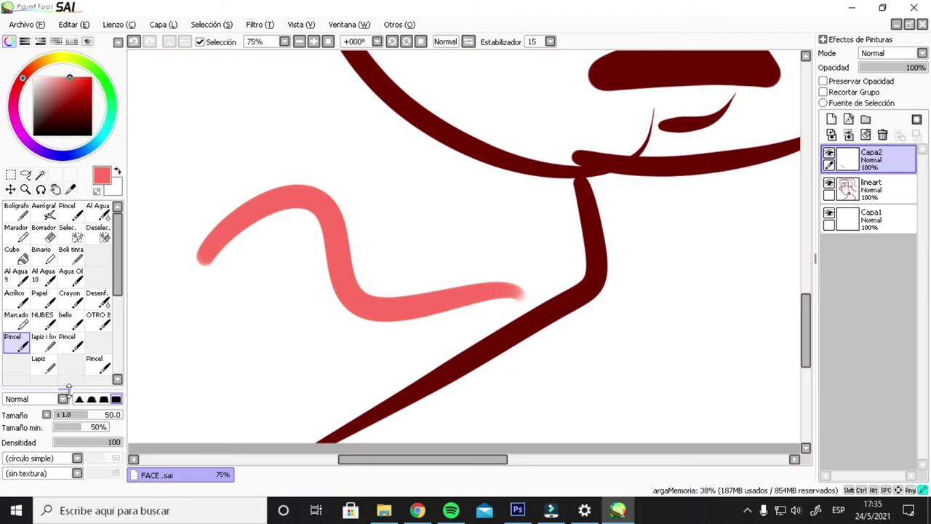
Set the new brush's shape to Colcha and paint four rough-edged curved strokes around the smooth test stroke
{"action": "left_click_drag", "start_coordinate": [68, 387], "coordinate": [69, 373]}
{"action": "left_click", "coordinate": [77, 443]}
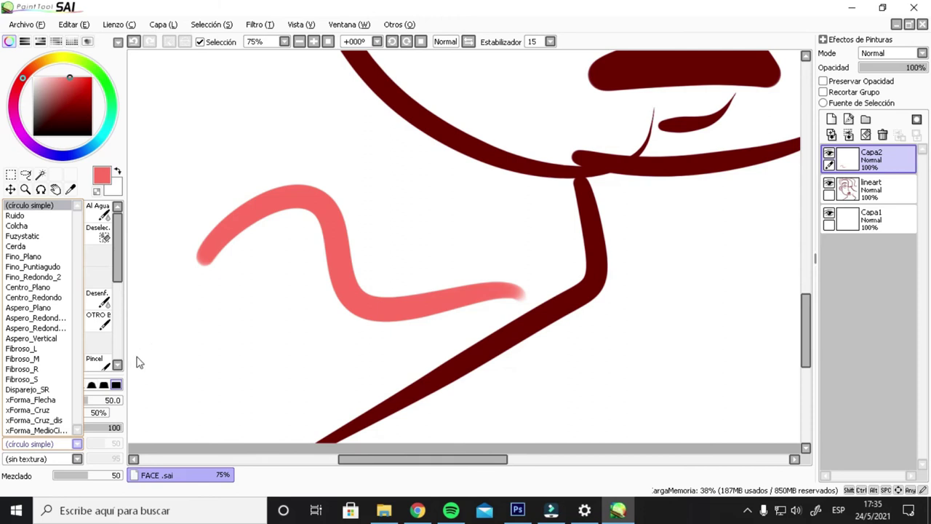
{"action": "left_click", "coordinate": [42, 227]}
{"action": "mouse_move", "coordinate": [162, 202]}
{"action": "left_mouse_down"}
{"action": "mouse_move", "coordinate": [205, 159]}
{"action": "mouse_move", "coordinate": [329, 159]}
{"action": "left_mouse_up"}
{"action": "mouse_move", "coordinate": [205, 111]}
{"action": "left_mouse_down"}
{"action": "mouse_move", "coordinate": [271, 109]}
{"action": "mouse_move", "coordinate": [337, 131]}
{"action": "mouse_move", "coordinate": [405, 238]}
{"action": "left_mouse_up"}
{"action": "mouse_move", "coordinate": [420, 181]}
{"action": "left_mouse_down"}
{"action": "mouse_move", "coordinate": [441, 218]}
{"action": "mouse_move", "coordinate": [407, 355]}
{"action": "left_mouse_up"}
{"action": "mouse_move", "coordinate": [240, 313]}
{"action": "left_mouse_down"}
{"action": "mouse_move", "coordinate": [270, 395]}
{"action": "mouse_move", "coordinate": [280, 396]}
{"action": "left_mouse_up"}
Set the brush texture to the "(texturas de pa..." option, paint a wavy stroke across the test area, and inspect it at 200% zoom
{"action": "left_click", "coordinate": [69, 458]}
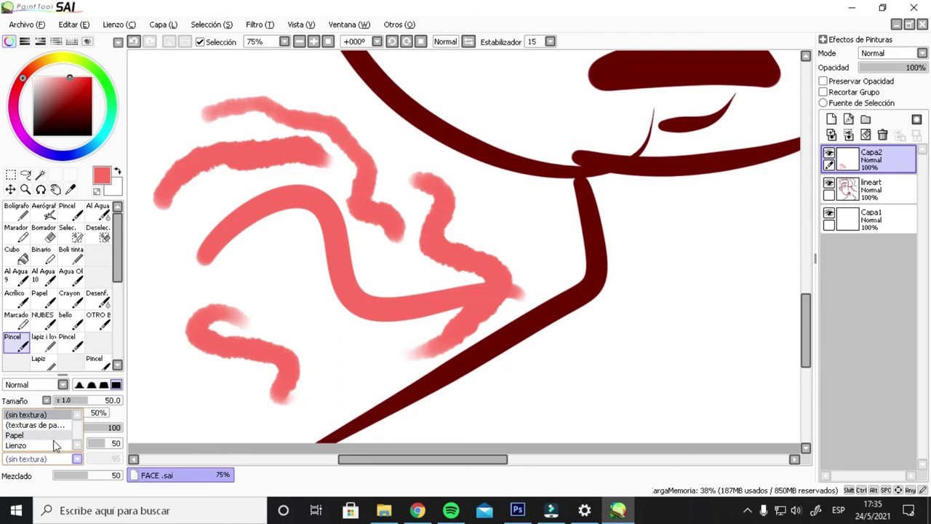
{"action": "left_click", "coordinate": [35, 424]}
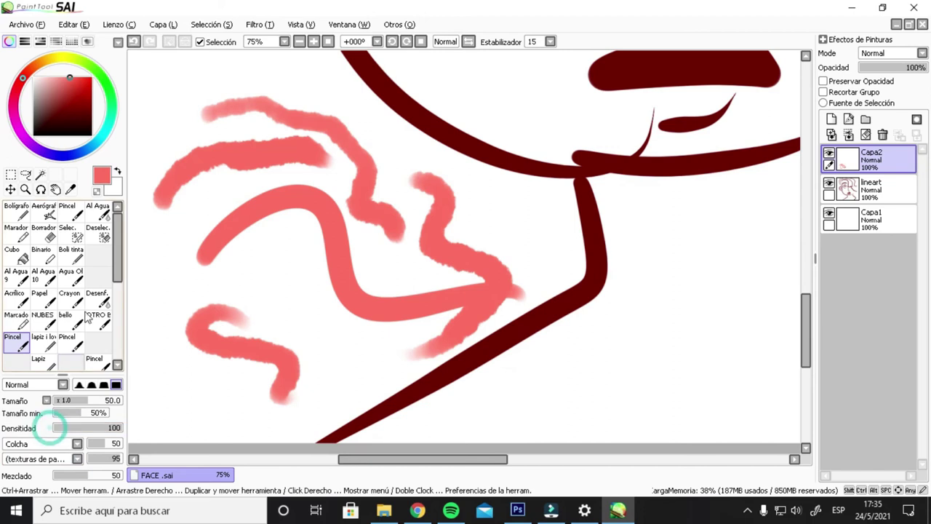
{"action": "mouse_move", "coordinate": [133, 274]}
{"action": "left_mouse_down"}
{"action": "mouse_move", "coordinate": [171, 271]}
{"action": "mouse_move", "coordinate": [254, 269]}
{"action": "left_mouse_up"}
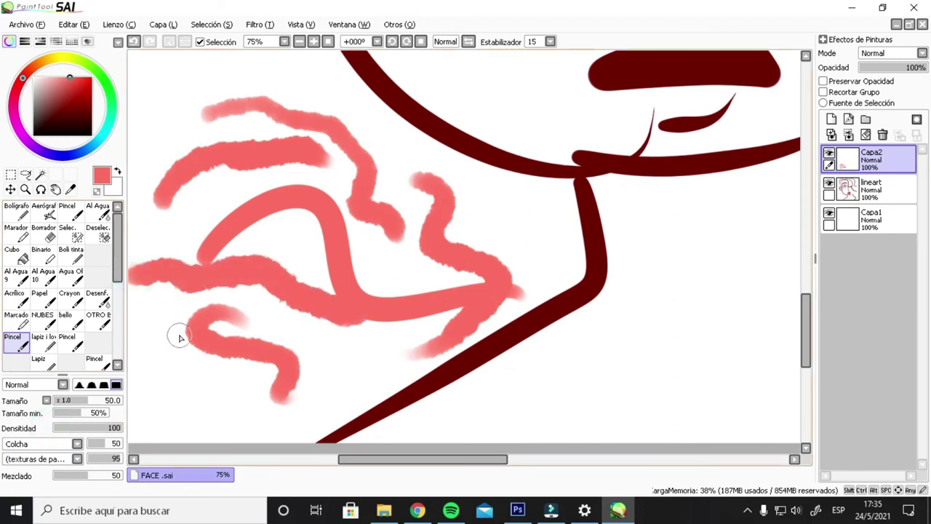
{"action": "scroll", "coordinate": [180, 338], "scroll_direction": "up", "scroll_amount": 1}
{"action": "scroll", "coordinate": [179, 337], "scroll_direction": "up", "scroll_amount": 1}
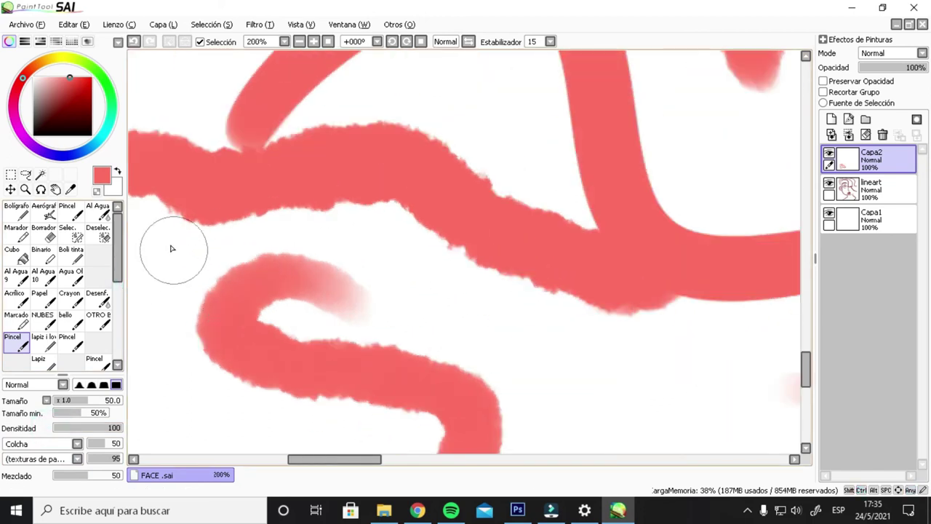
{"action": "left_click_drag", "start_coordinate": [173, 249], "coordinate": [272, 222]}
{"action": "scroll", "coordinate": [180, 148], "scroll_direction": "up", "scroll_amount": 1}
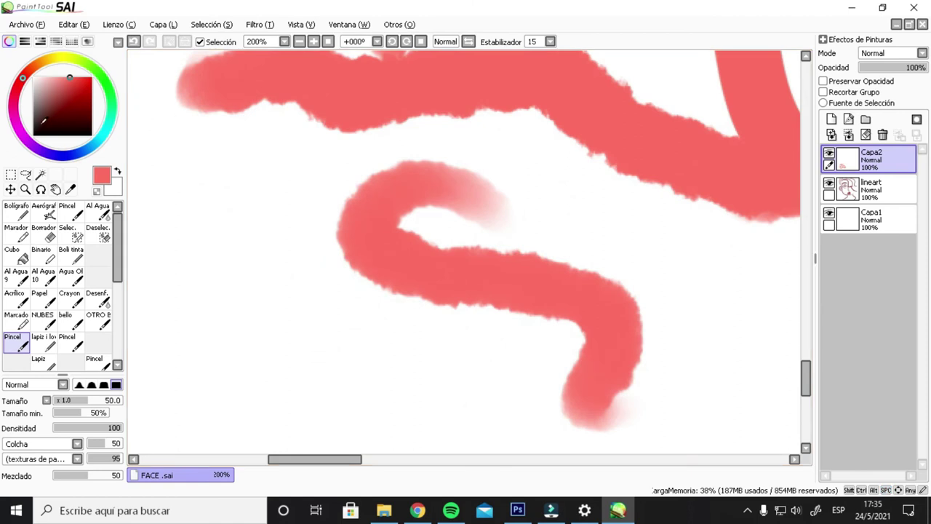
Change the color to light blue, set the brush texture to Papel, and paint a thick stroke beside the red curl
{"action": "left_click", "coordinate": [90, 152]}
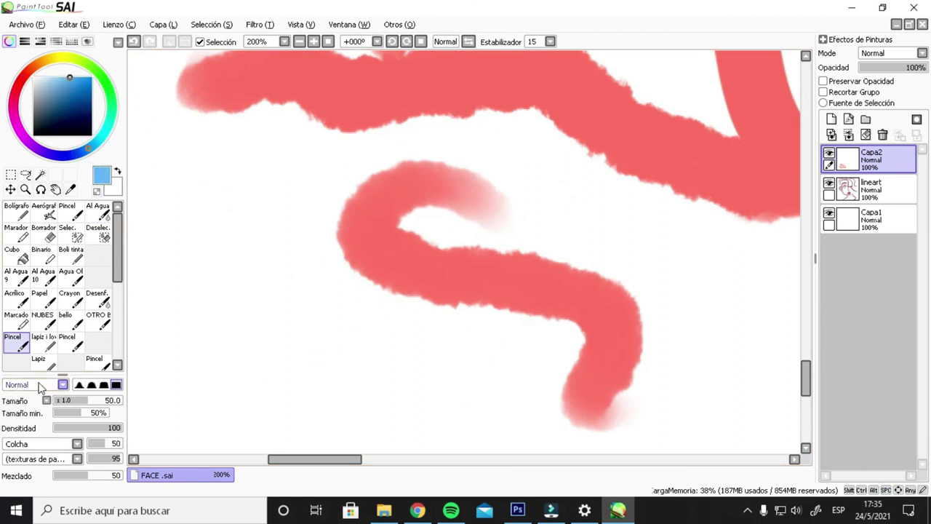
{"action": "left_click", "coordinate": [77, 459]}
{"action": "left_click", "coordinate": [29, 438]}
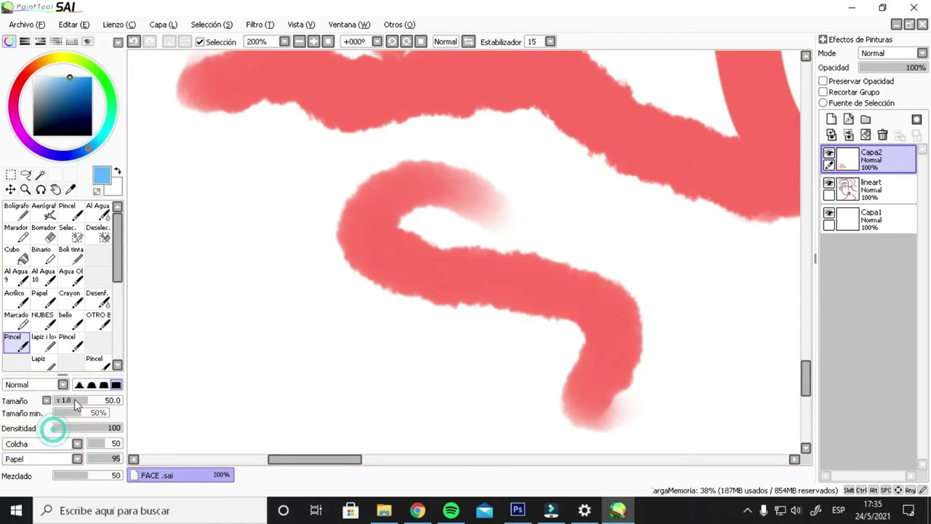
{"action": "mouse_move", "coordinate": [198, 191]}
{"action": "left_mouse_down"}
{"action": "mouse_move", "coordinate": [229, 244]}
{"action": "mouse_move", "coordinate": [287, 286]}
{"action": "mouse_move", "coordinate": [314, 393]}
{"action": "mouse_move", "coordinate": [328, 411]}
{"action": "left_mouse_up"}
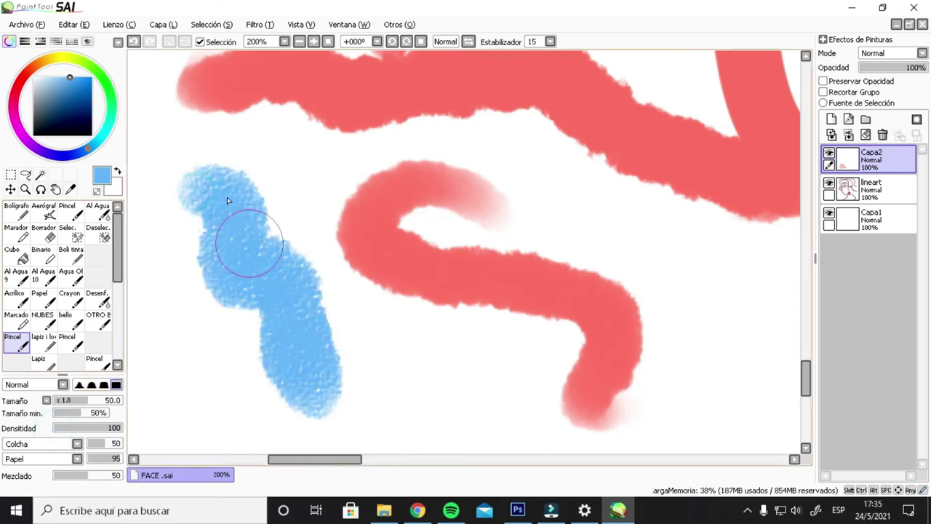
{"action": "scroll", "coordinate": [328, 376], "scroll_direction": "down", "scroll_amount": 2}
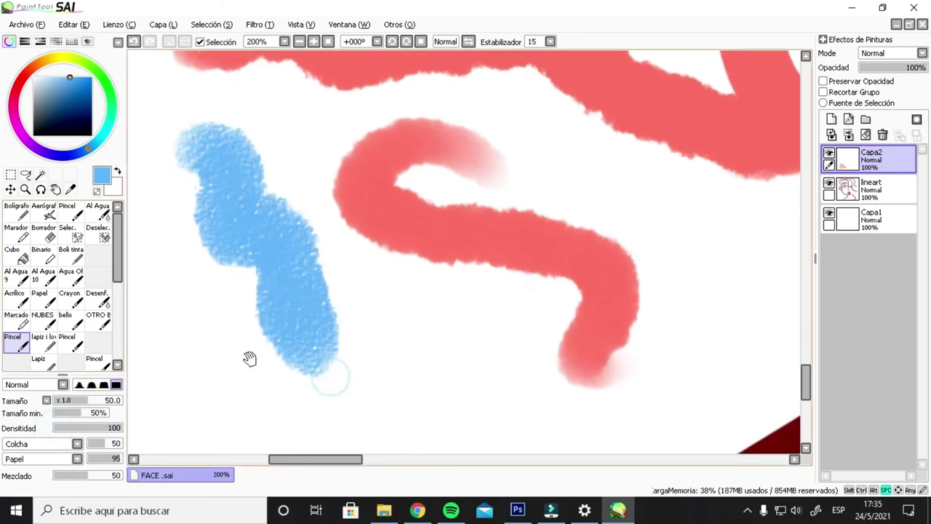
Set the brush texture to Lienzo and paint a diagonal blue stroke overlapping the lower end of the red curl
{"action": "left_click", "coordinate": [77, 459]}
{"action": "left_click", "coordinate": [56, 444]}
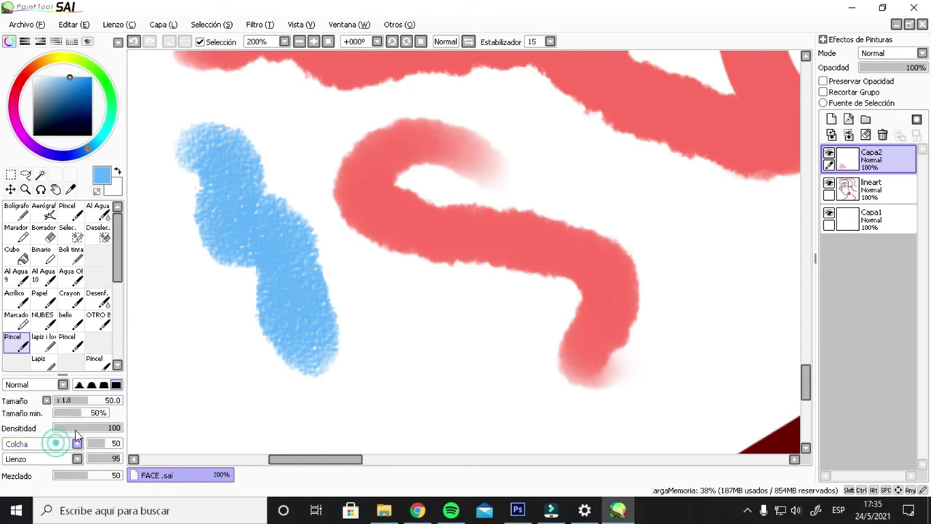
{"action": "scroll", "coordinate": [291, 345], "scroll_direction": "down", "scroll_amount": 3}
{"action": "scroll", "coordinate": [291, 345], "scroll_direction": "right", "scroll_amount": 2}
{"action": "left_click_drag", "start_coordinate": [240, 356], "coordinate": [474, 254]}
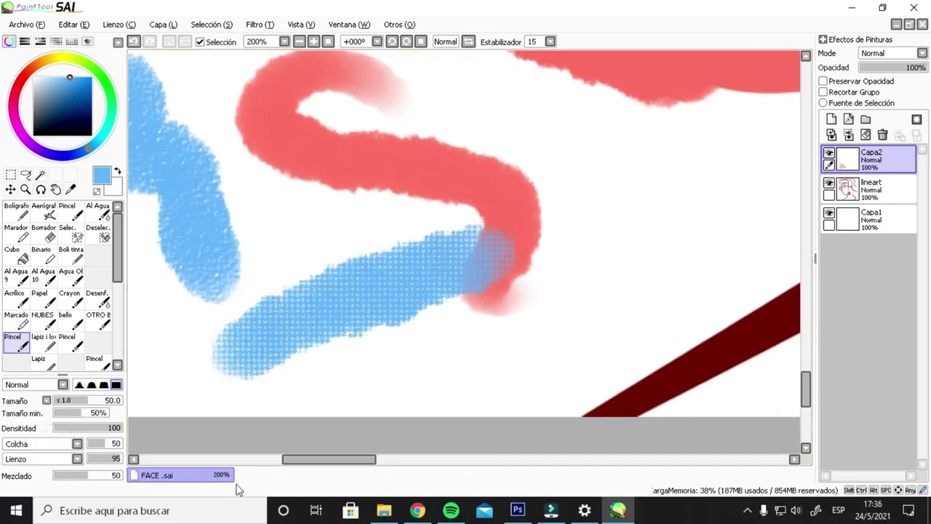
Paint curved blue strokes above and across the red test strokes, and delete the Capa2 layer
{"action": "scroll", "coordinate": [324, 411], "scroll_direction": "down", "scroll_amount": 4}
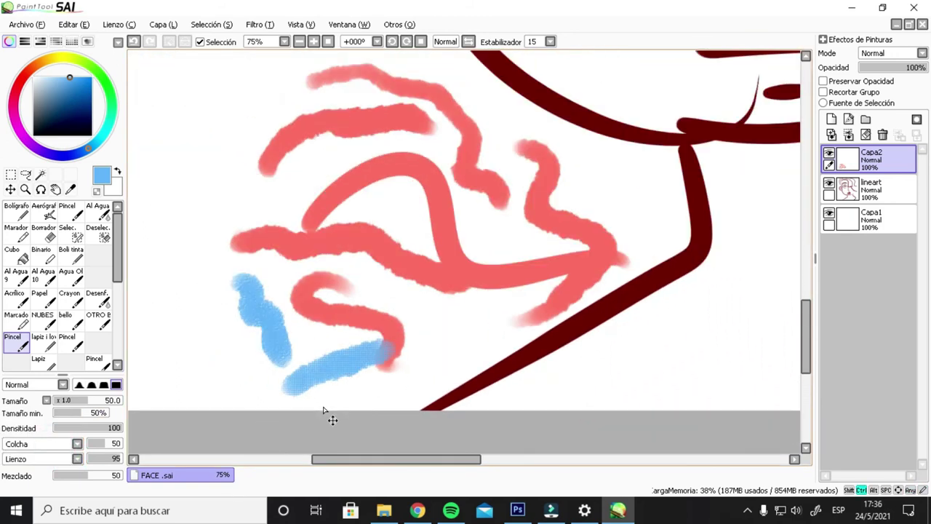
{"action": "mouse_move", "coordinate": [308, 222]}
{"action": "left_mouse_down"}
{"action": "mouse_move", "coordinate": [268, 238]}
{"action": "mouse_move", "coordinate": [282, 233]}
{"action": "left_mouse_up"}
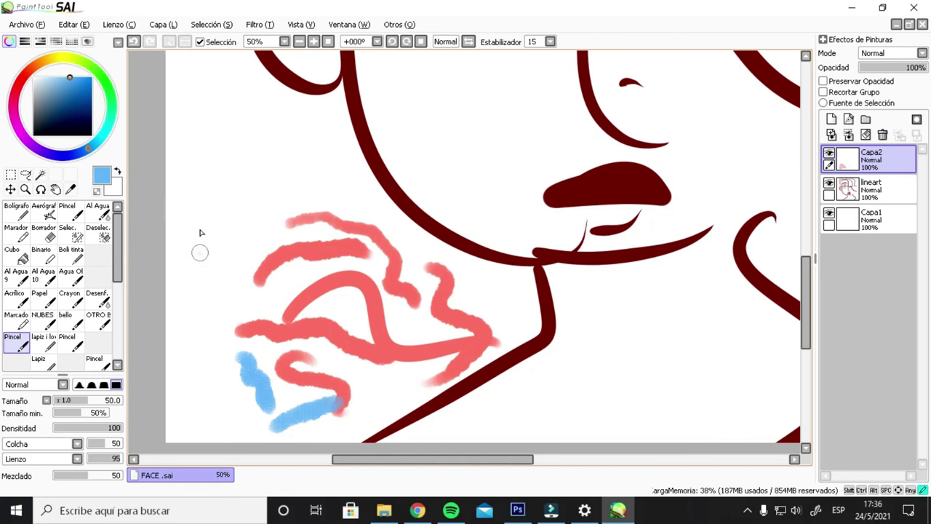
{"action": "left_click_drag", "start_coordinate": [199, 252], "coordinate": [319, 205]}
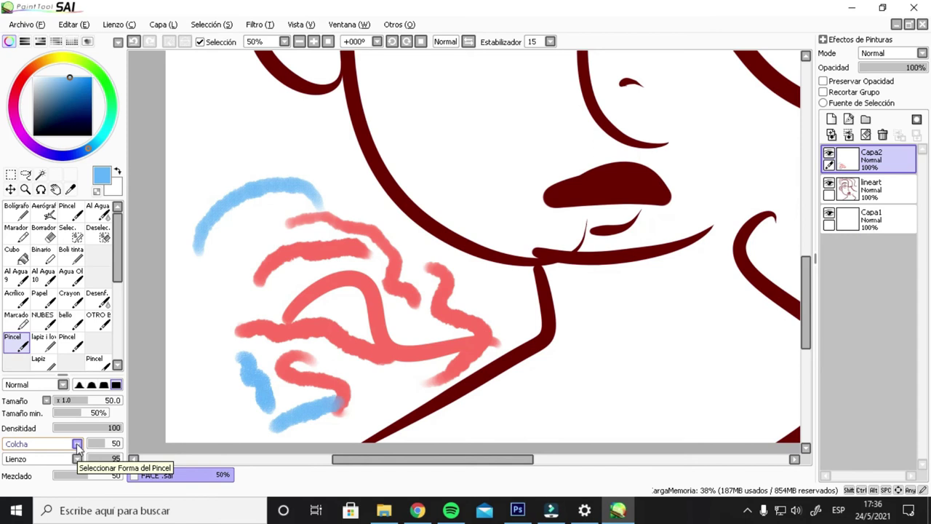
{"action": "mouse_move", "coordinate": [176, 234]}
{"action": "left_mouse_down"}
{"action": "mouse_move", "coordinate": [283, 161]}
{"action": "mouse_move", "coordinate": [331, 319]}
{"action": "left_mouse_up"}
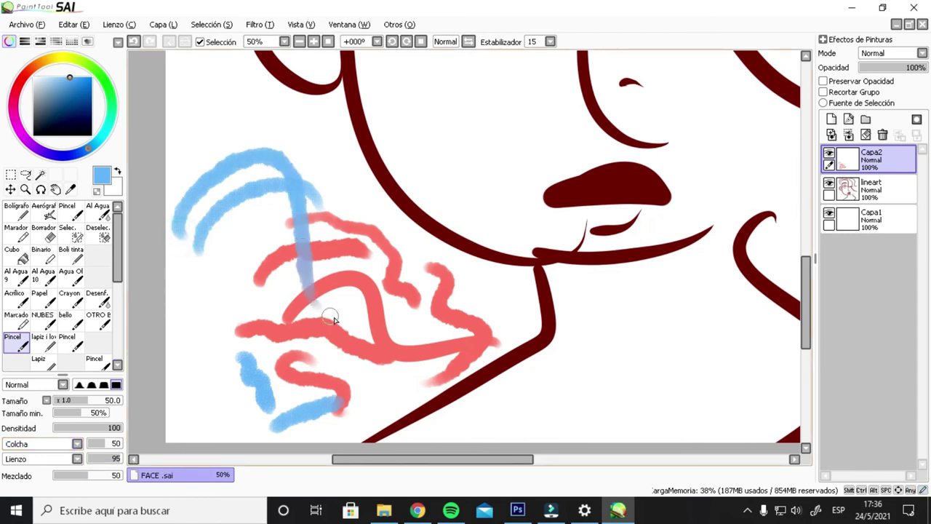
{"action": "left_click_drag", "start_coordinate": [318, 190], "coordinate": [298, 331]}
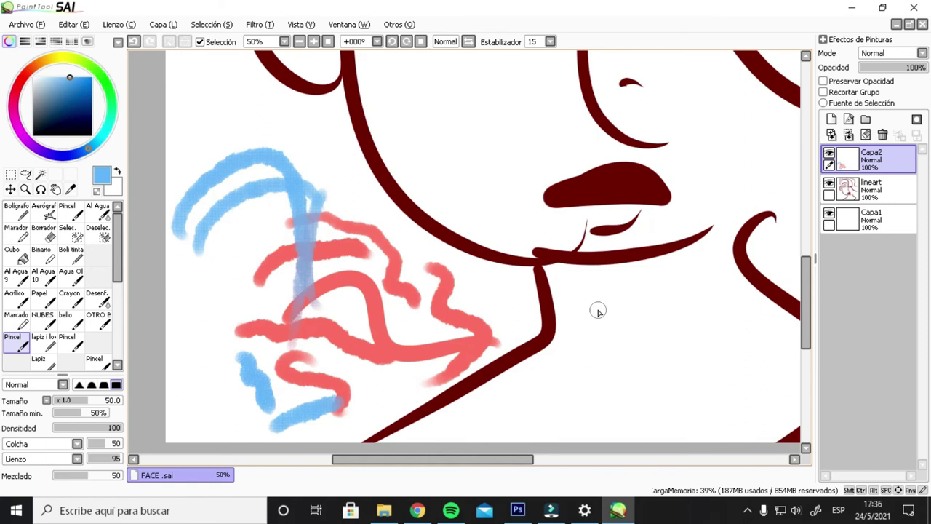
{"action": "left_click", "coordinate": [882, 134]}
{"action": "scroll", "coordinate": [466, 328], "scroll_direction": "down", "scroll_amount": 2}
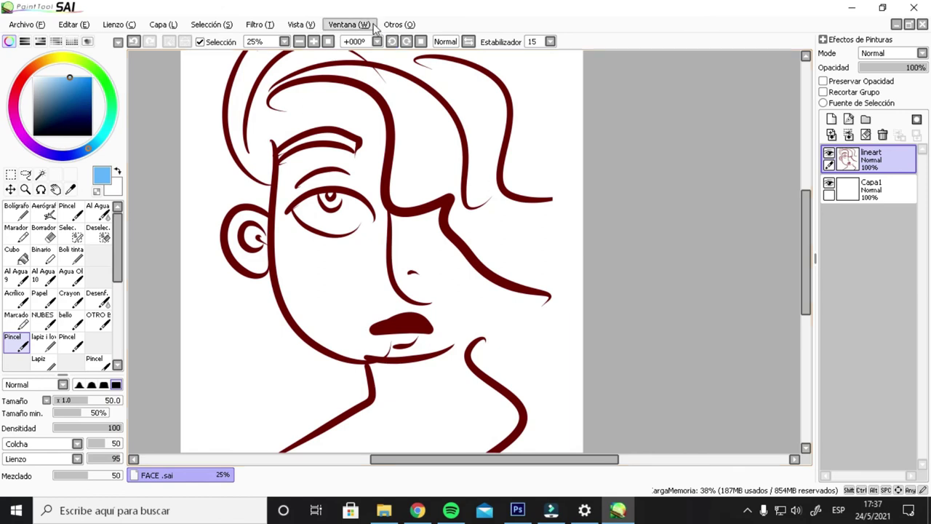
Open the keyboard shortcut settings and browse the list of assigned keys down to its end
{"action": "left_click", "coordinate": [400, 25]}
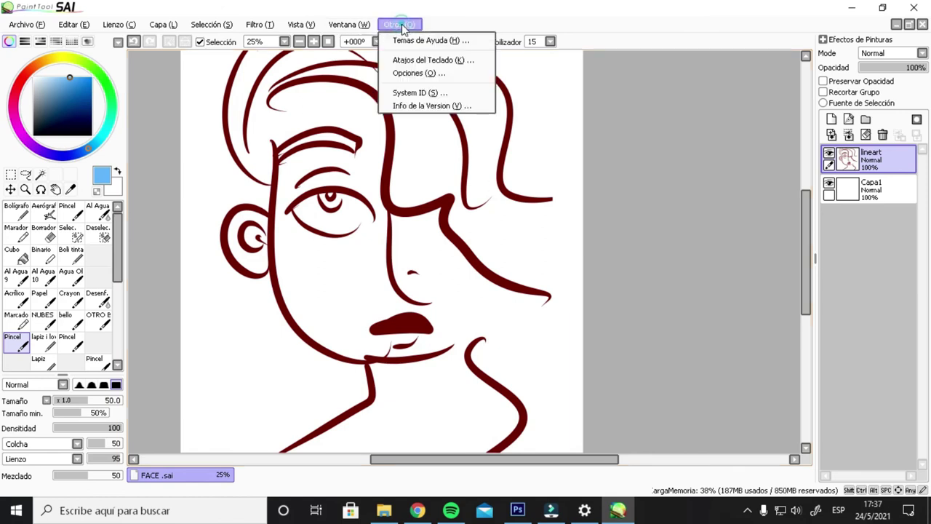
{"action": "left_click", "coordinate": [420, 62]}
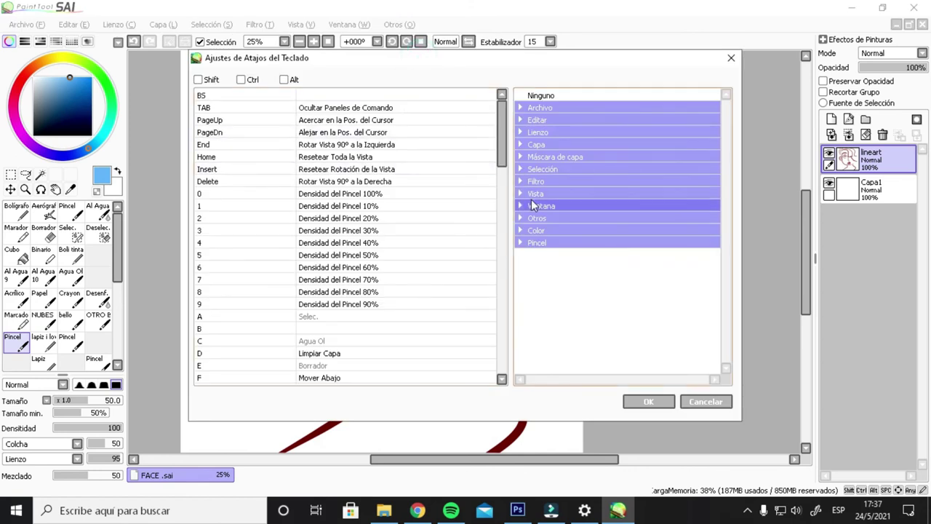
{"action": "left_click_drag", "start_coordinate": [501, 149], "coordinate": [460, 356]}
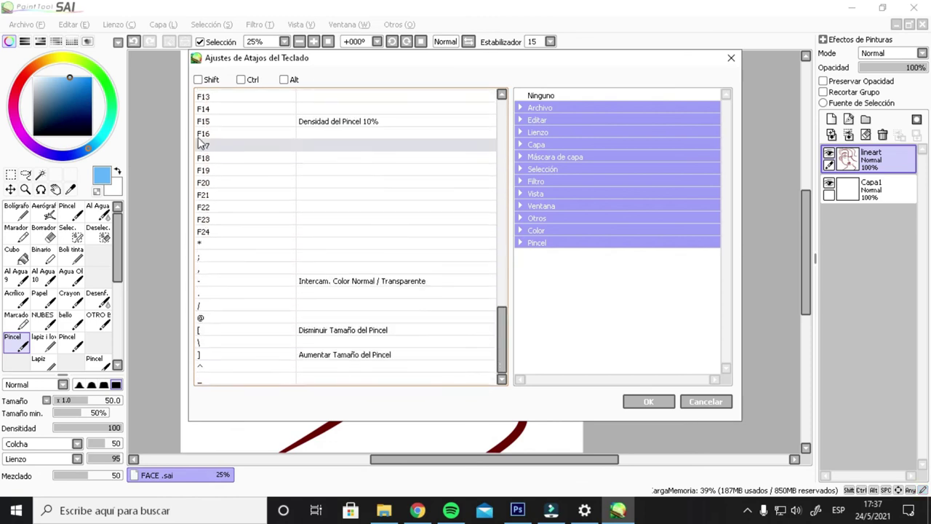
Check the shortcut lists for the Shift, Ctrl, Alt and Ctrl + Alt key combinations in turn
{"action": "left_click", "coordinate": [203, 81]}
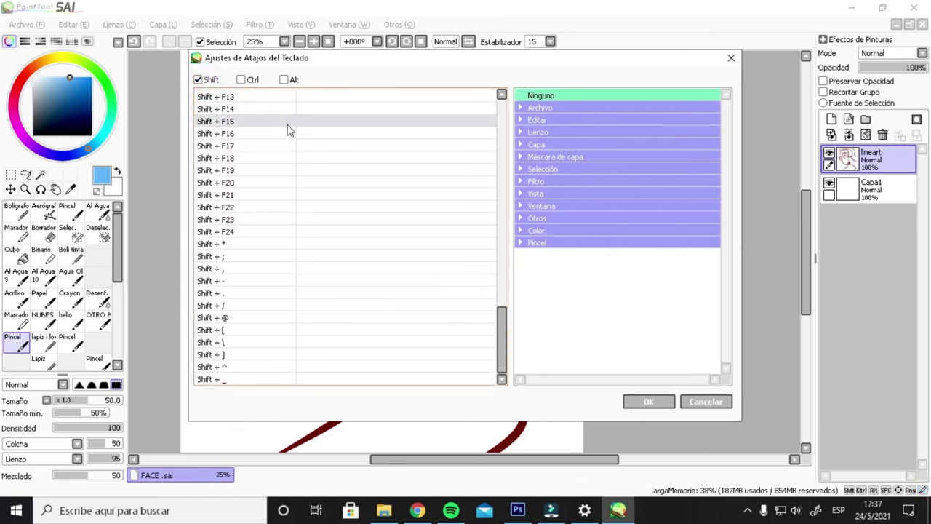
{"action": "left_click", "coordinate": [199, 79]}
{"action": "left_click", "coordinate": [243, 80]}
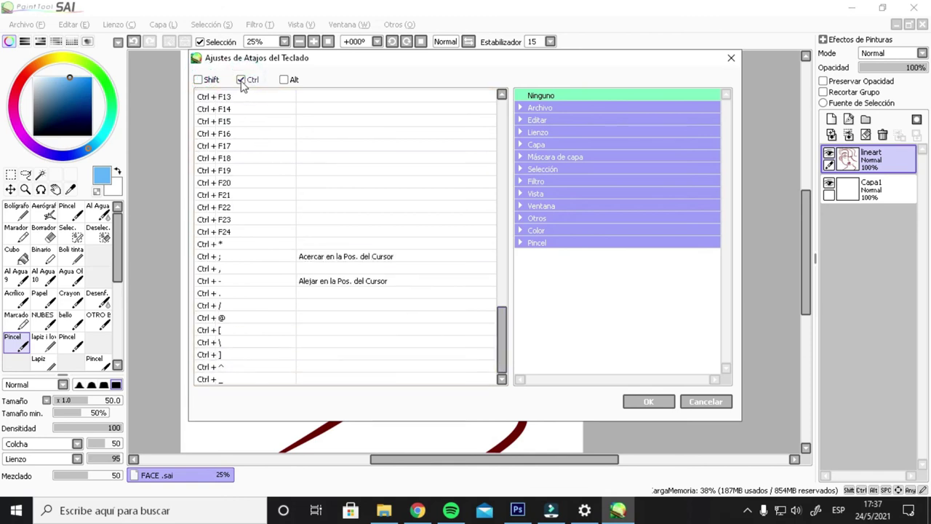
{"action": "left_click", "coordinate": [241, 80]}
{"action": "left_click", "coordinate": [283, 79]}
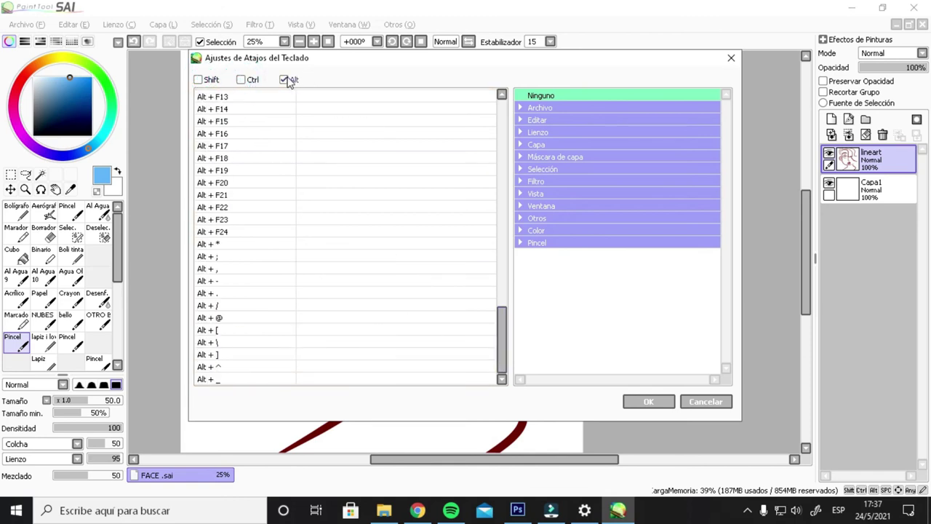
{"action": "left_click", "coordinate": [241, 81]}
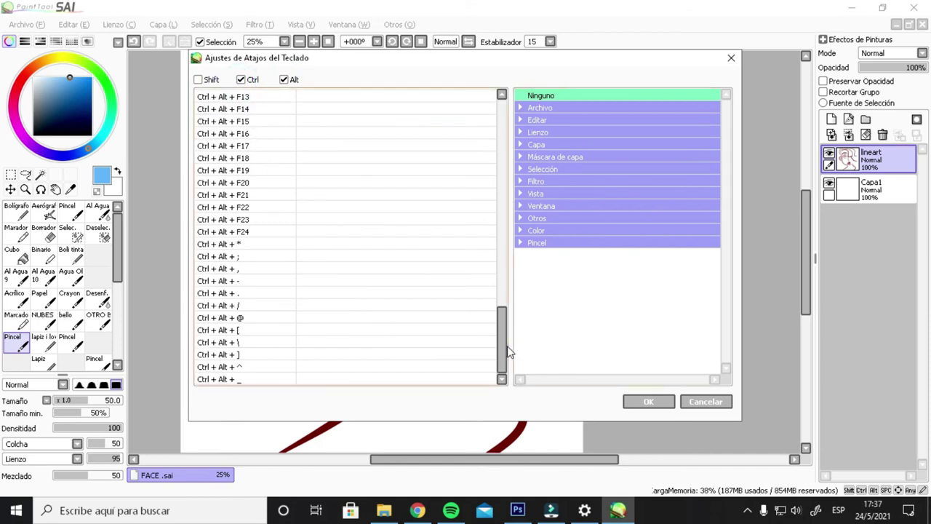
Clear the Ctrl and Alt filters and look through the single-key shortcuts for an unassigned letter
{"action": "scroll", "coordinate": [502, 343], "scroll_direction": "up", "scroll_amount": 15}
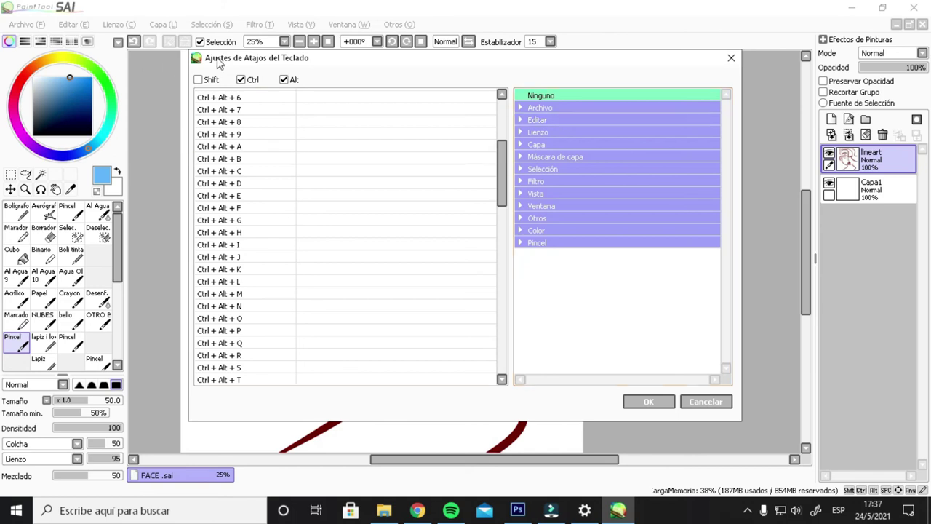
{"action": "left_click", "coordinate": [241, 79]}
{"action": "left_click", "coordinate": [283, 79]}
{"action": "scroll", "coordinate": [378, 181], "scroll_direction": "up", "scroll_amount": 5}
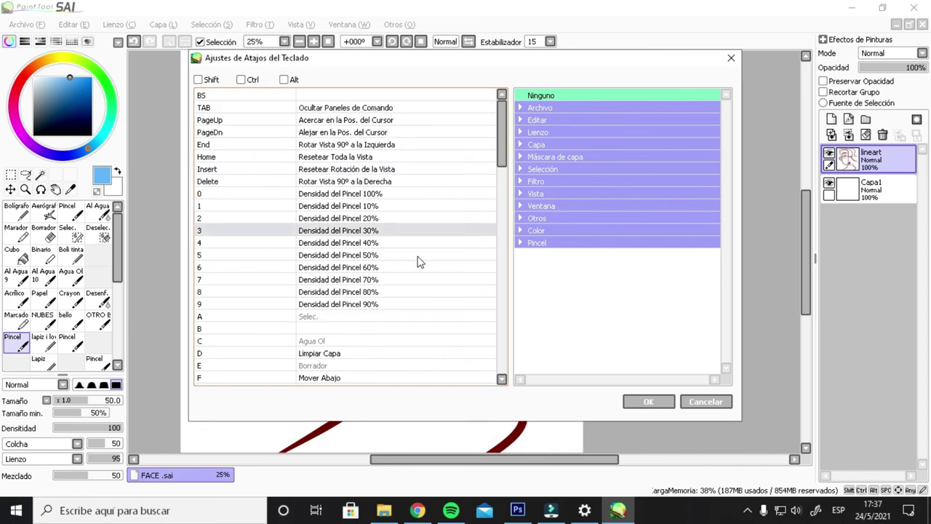
{"action": "scroll", "coordinate": [392, 276], "scroll_direction": "down", "scroll_amount": 5}
{"action": "scroll", "coordinate": [356, 320], "scroll_direction": "down", "scroll_amount": 1}
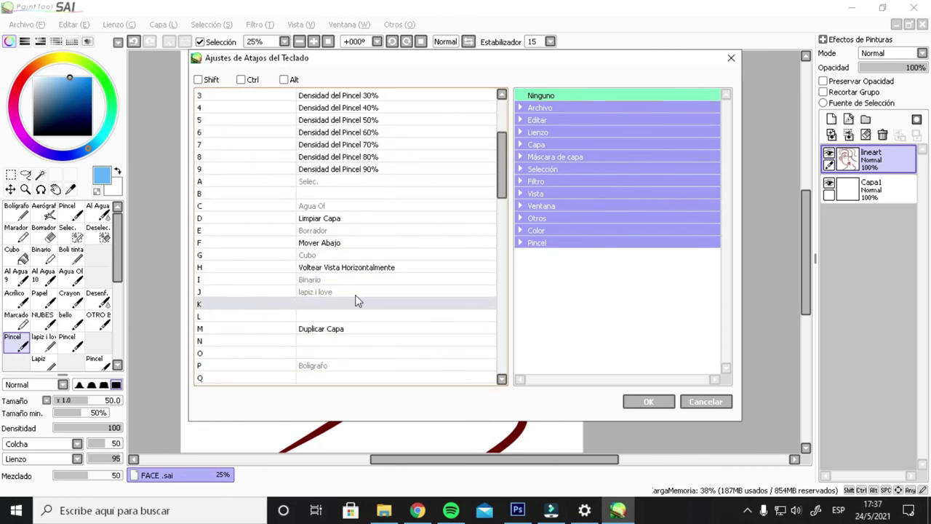
{"action": "scroll", "coordinate": [357, 302], "scroll_direction": "down", "scroll_amount": 1}
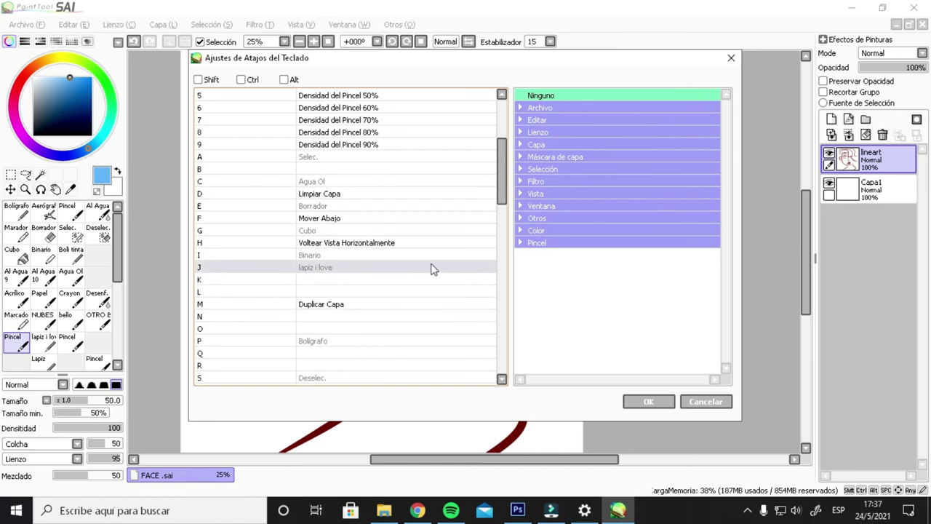
Assign Rellenar Capa to the unused K key, review the remaining shortcuts, and save the keyboard settings
{"action": "left_click", "coordinate": [322, 285]}
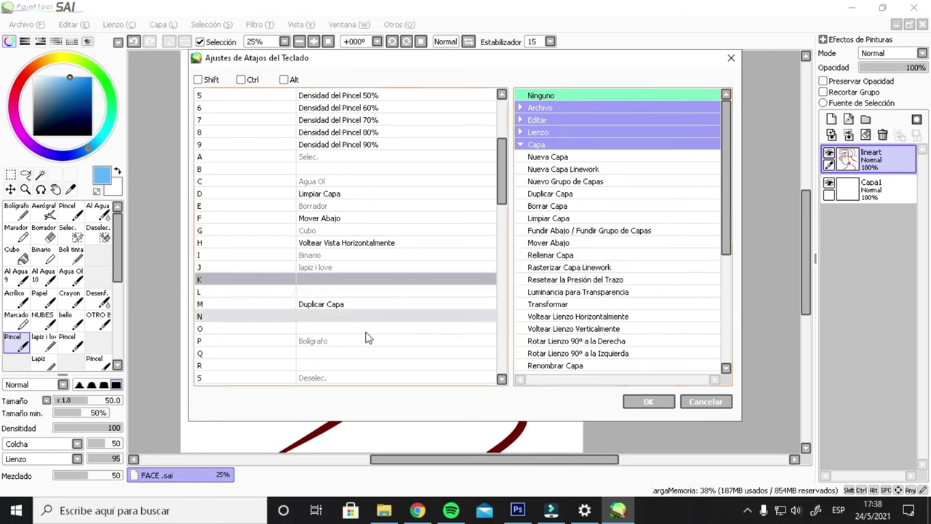
{"action": "left_click", "coordinate": [223, 278]}
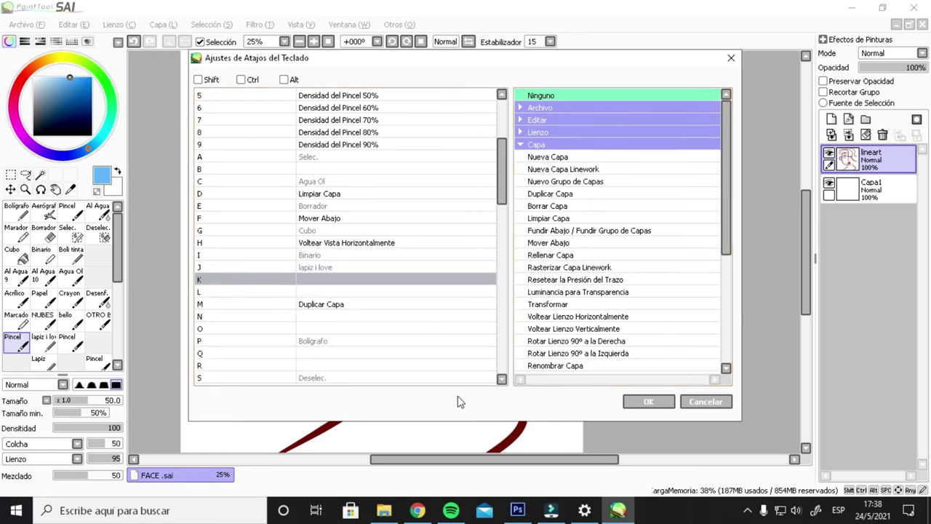
{"action": "left_click", "coordinate": [607, 257]}
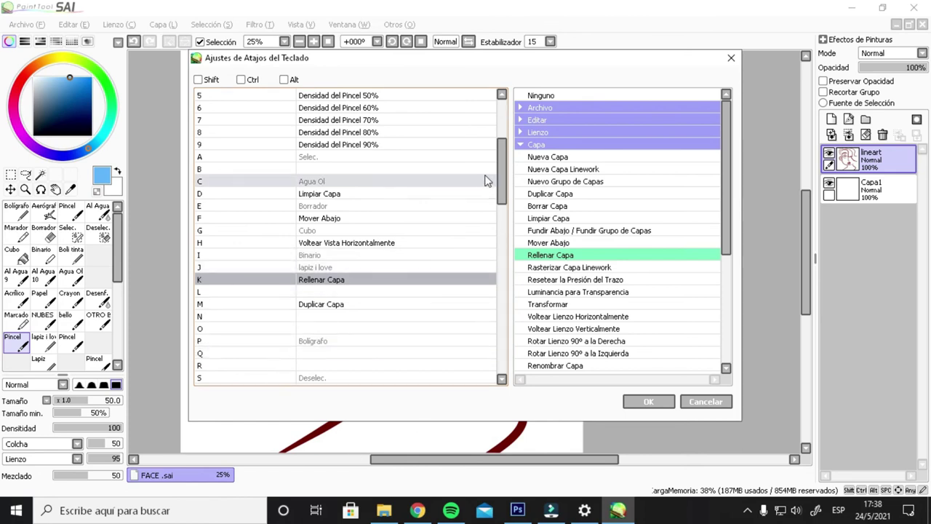
{"action": "left_click_drag", "start_coordinate": [498, 177], "coordinate": [488, 378]}
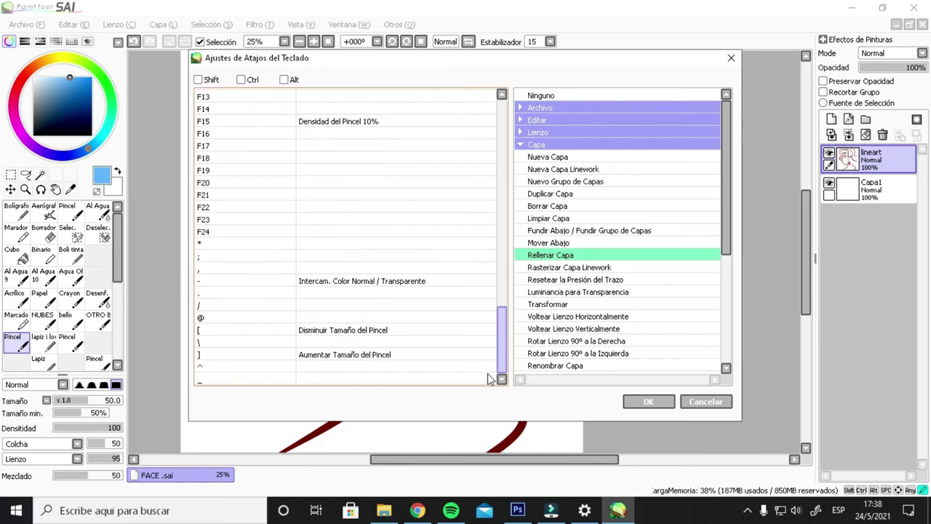
{"action": "scroll", "coordinate": [431, 224], "scroll_direction": "up", "scroll_amount": 3}
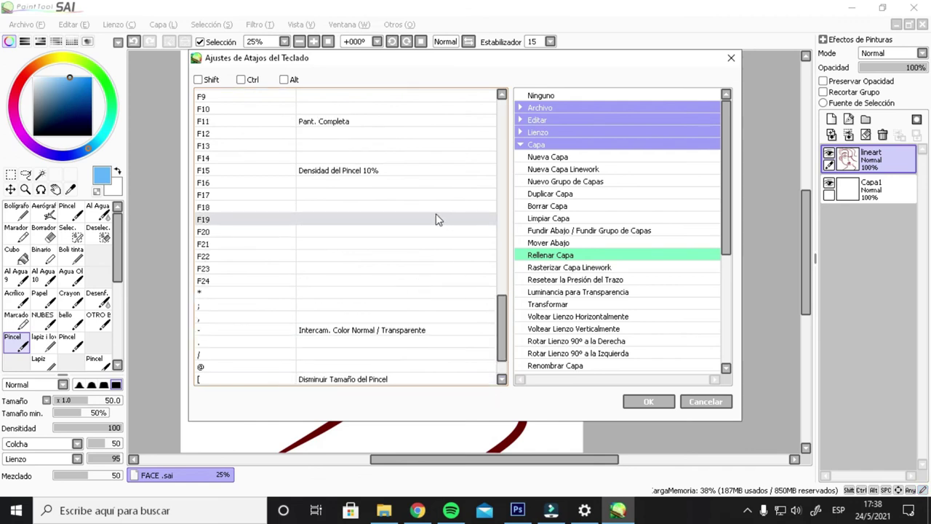
{"action": "scroll", "coordinate": [431, 223], "scroll_direction": "up", "scroll_amount": 2}
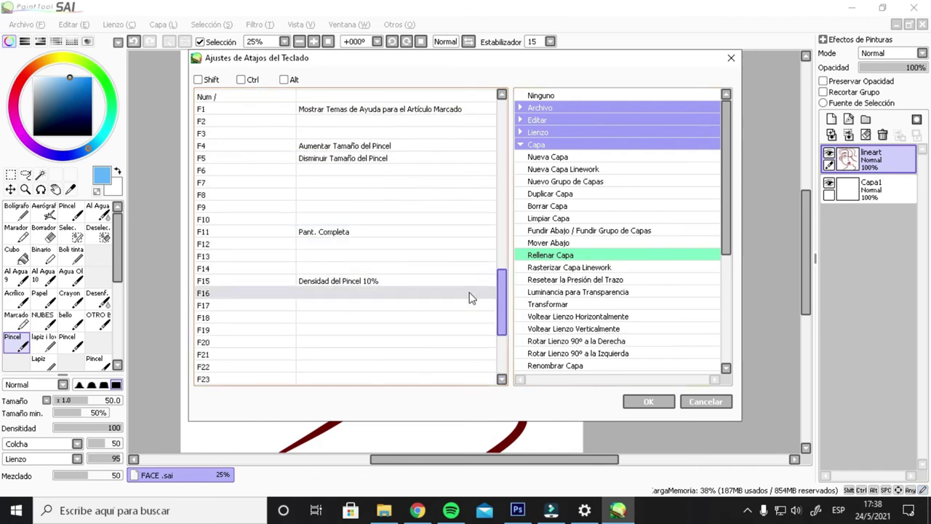
{"action": "left_click", "coordinate": [643, 401]}
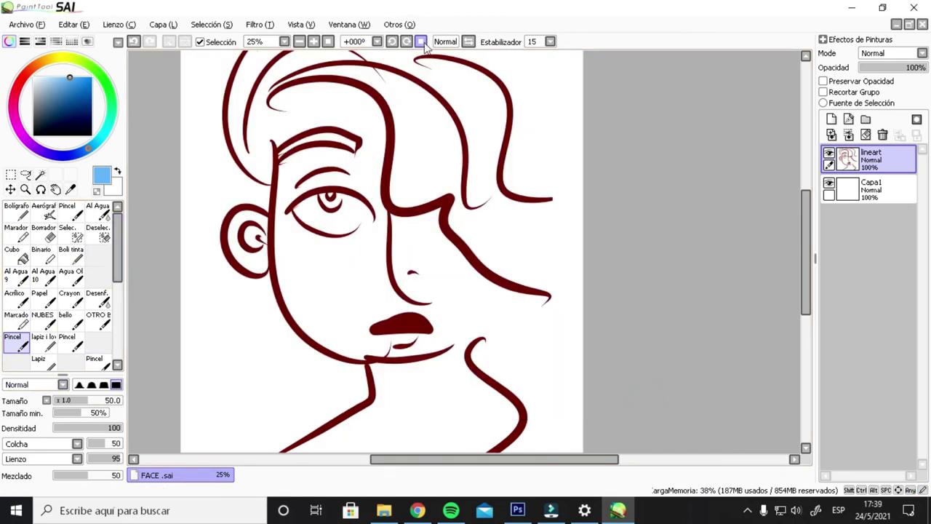
Set P as the shortcut key of the Bolígrafo tool and test the shortcut
{"action": "double_click", "coordinate": [19, 216]}
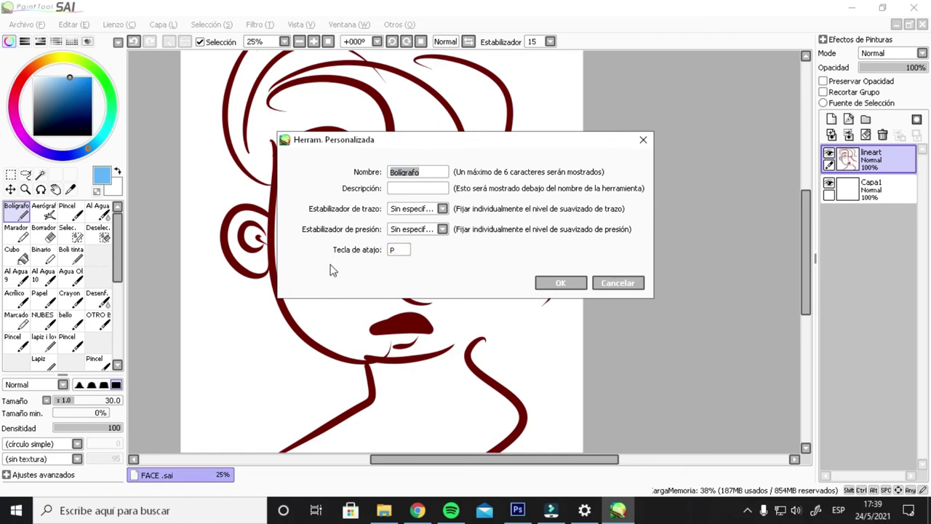
{"action": "left_click", "coordinate": [401, 248]}
{"action": "type", "text": "P"}
{"action": "left_click", "coordinate": [560, 283]}
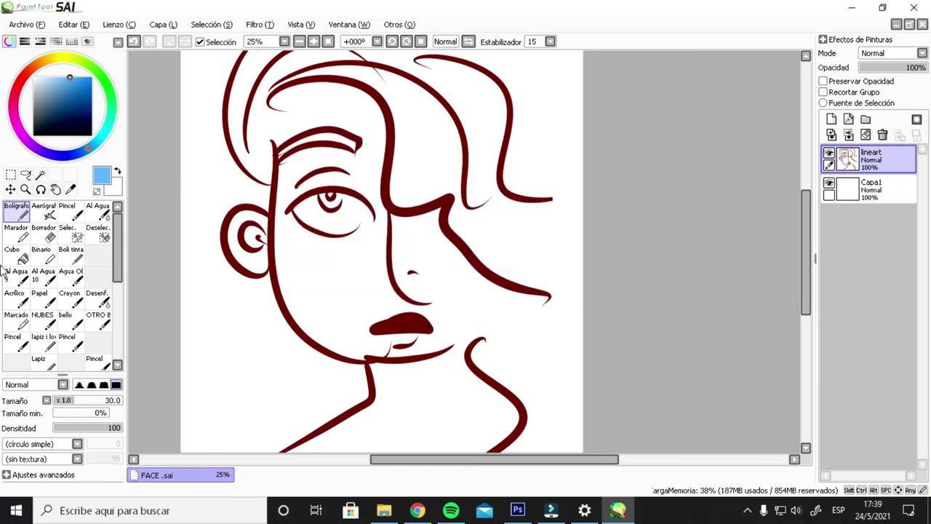
{"action": "key", "text": "p"}
Check the shortcut key of the lapiz i love brush and enlarge the brush settings area to show the size presets
{"action": "double_click", "coordinate": [45, 300]}
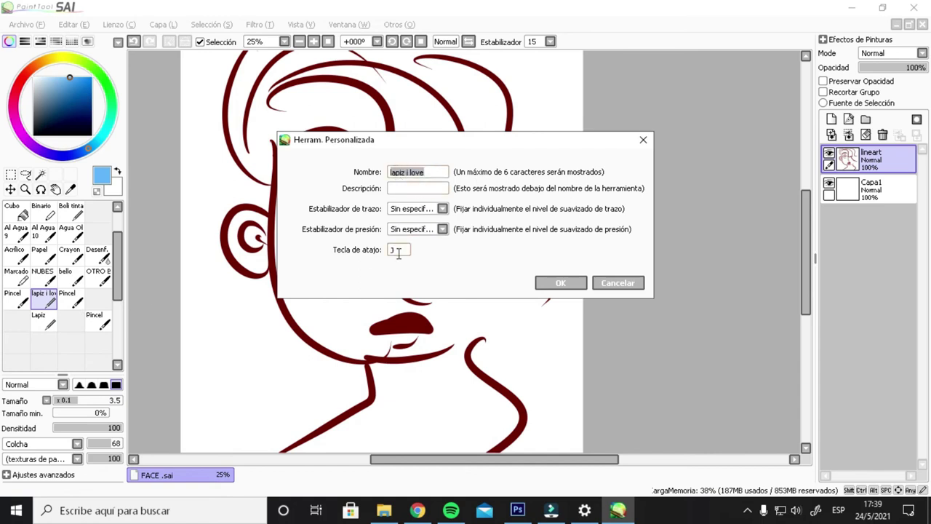
{"action": "left_click", "coordinate": [551, 283]}
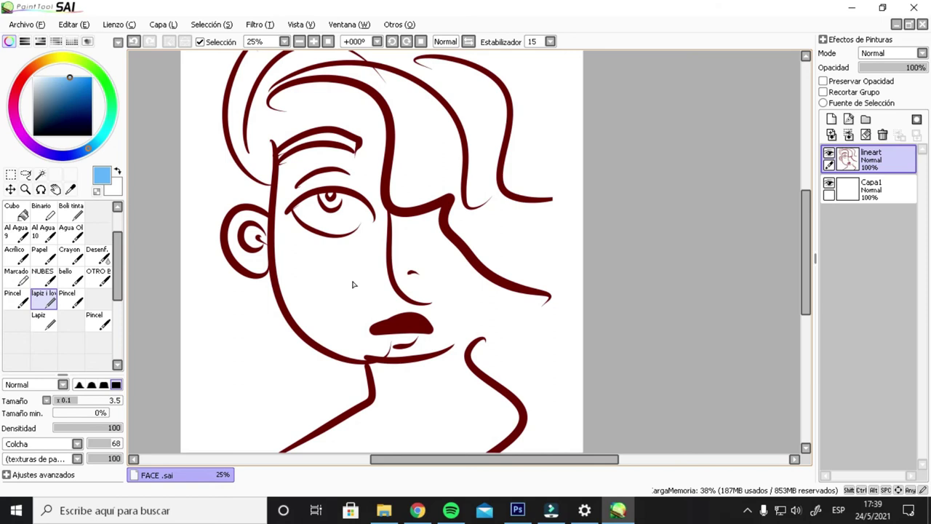
{"action": "left_click_drag", "start_coordinate": [62, 375], "coordinate": [62, 341]}
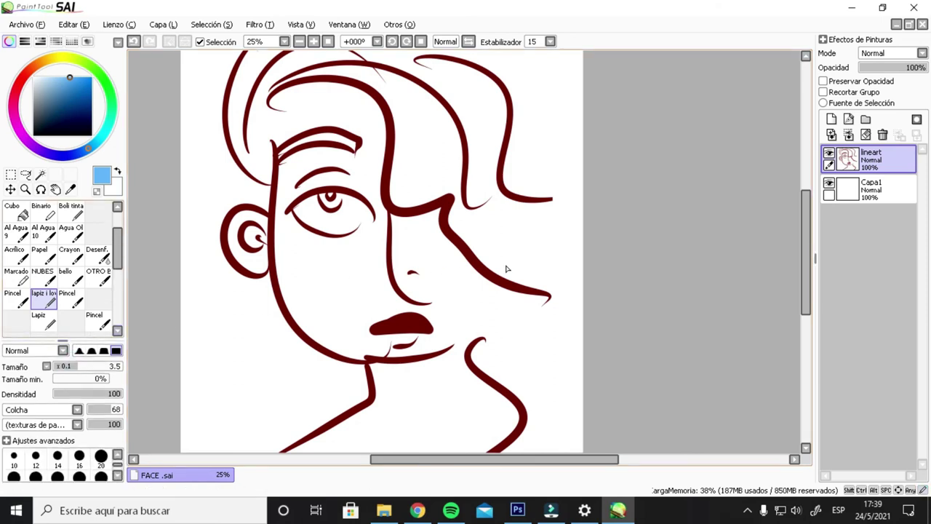